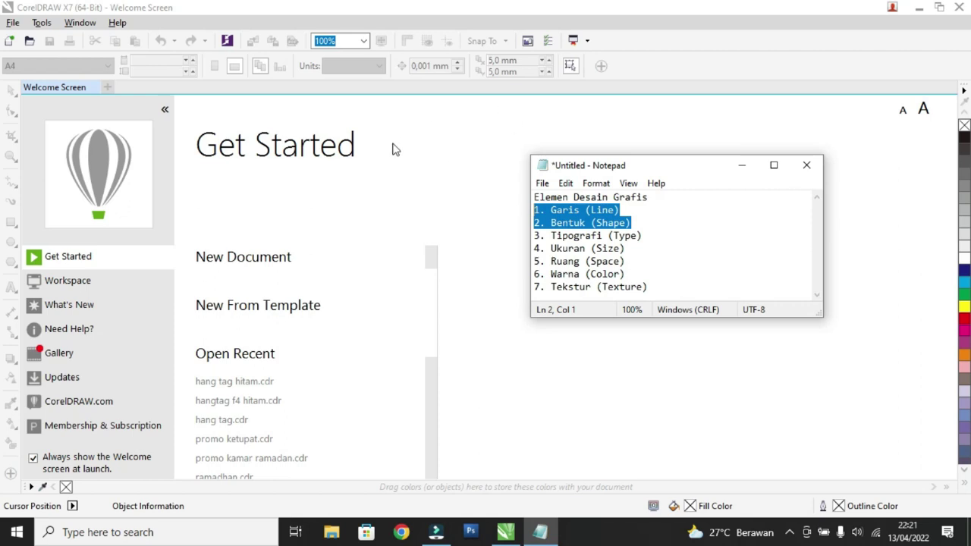
- Minimize the Notepad notes and create a new A4 document measured in centimeters, with a 300 dpi rendering resolution
{"action": "left_click", "coordinate": [740, 165]}
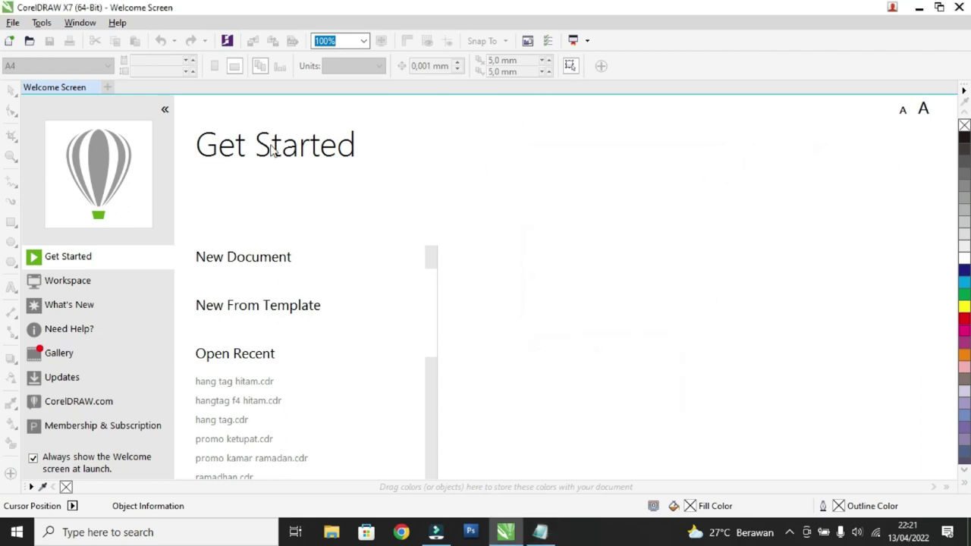
{"action": "left_click", "coordinate": [269, 258]}
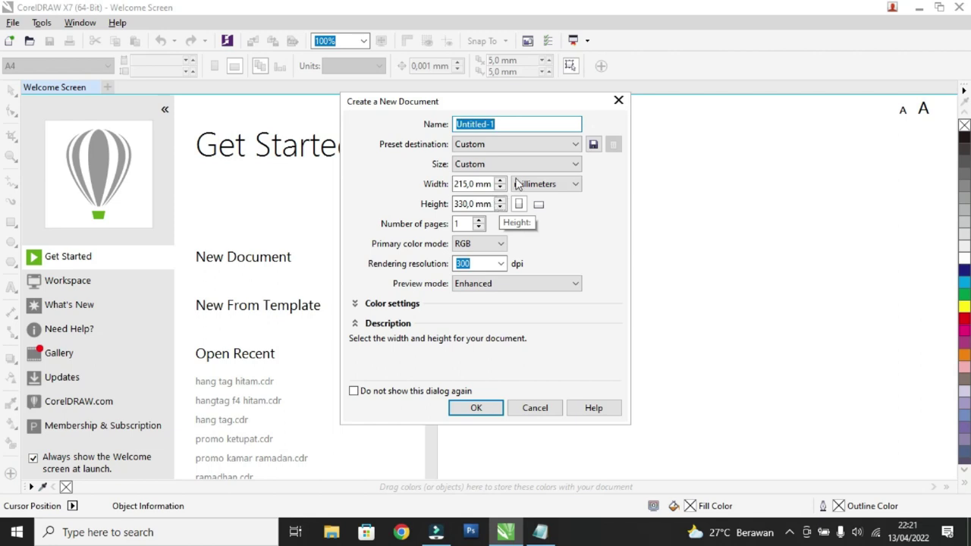
{"action": "left_click", "coordinate": [473, 166]}
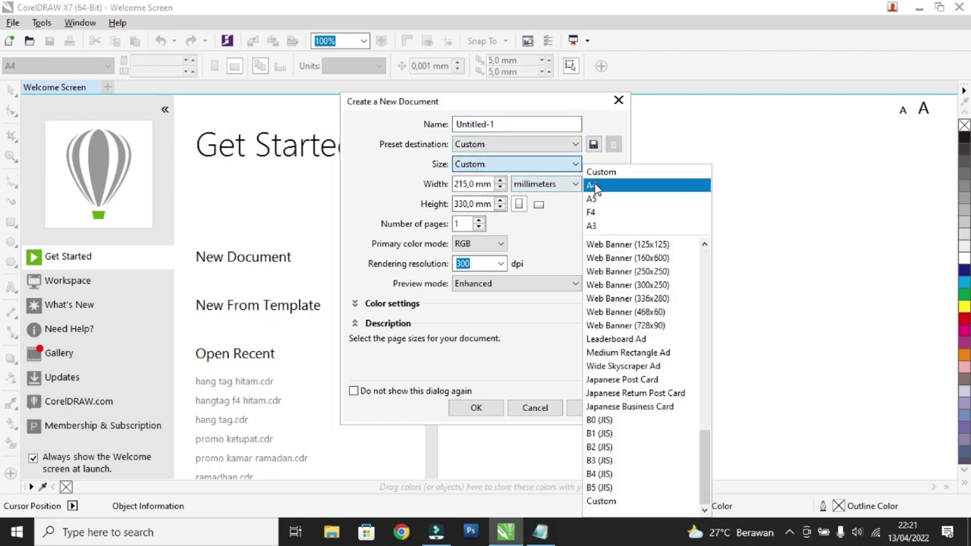
{"action": "left_click", "coordinate": [590, 186]}
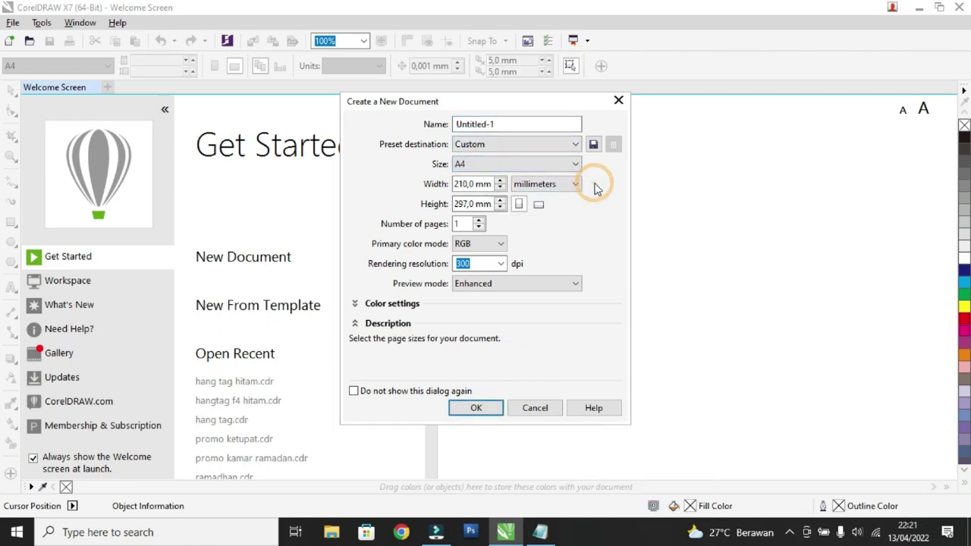
{"action": "left_click", "coordinate": [531, 190]}
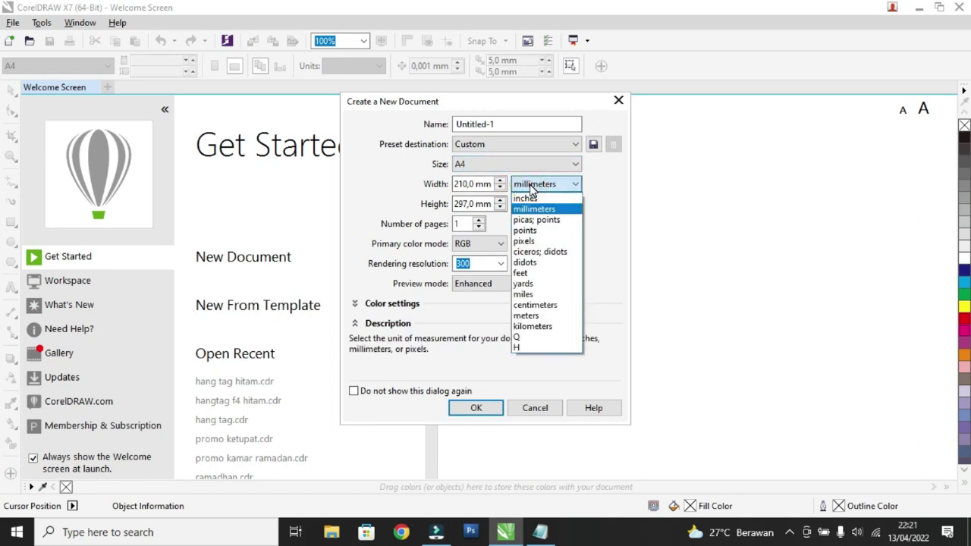
{"action": "left_click", "coordinate": [539, 306]}
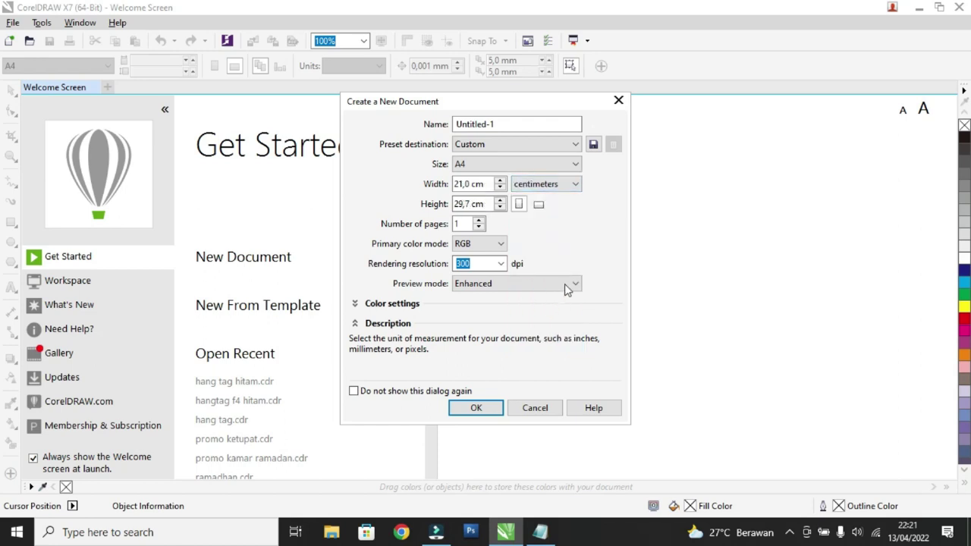
{"action": "left_click", "coordinate": [476, 264]}
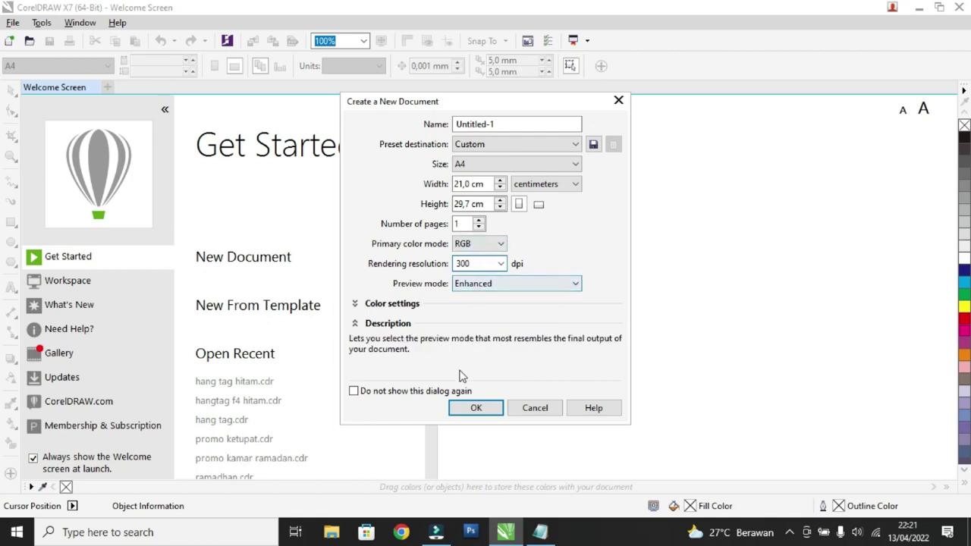
{"action": "left_click", "coordinate": [479, 410]}
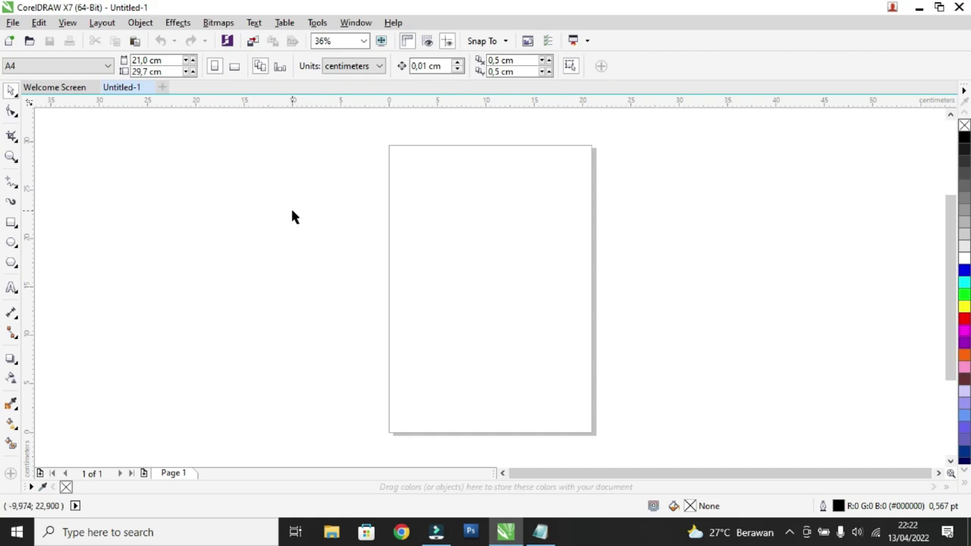
- Draw a straight diagonal line with the Bézier tool across the page's middle, about 10.5 cm wide and 7.4 cm high
{"action": "left_click", "coordinate": [13, 188]}
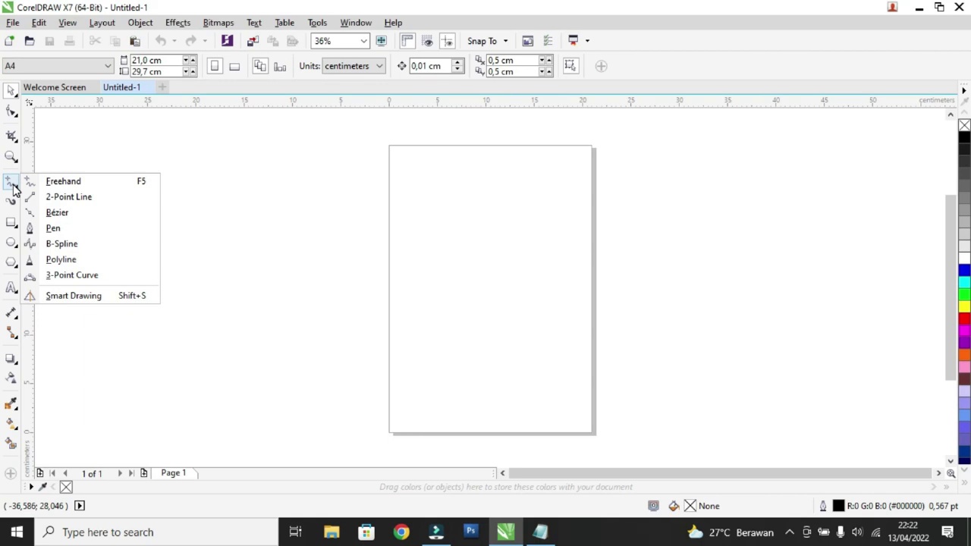
{"action": "left_click", "coordinate": [65, 218]}
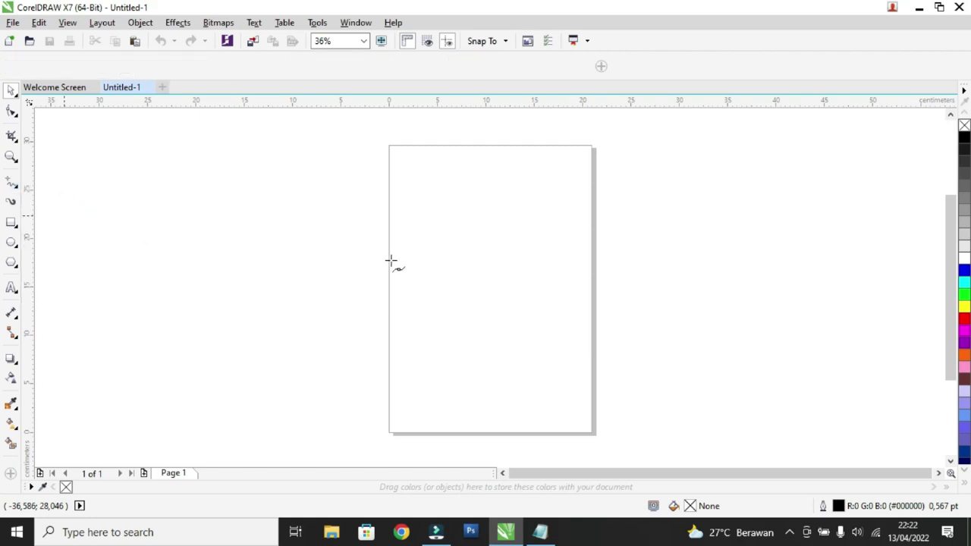
{"action": "left_click", "coordinate": [433, 235]}
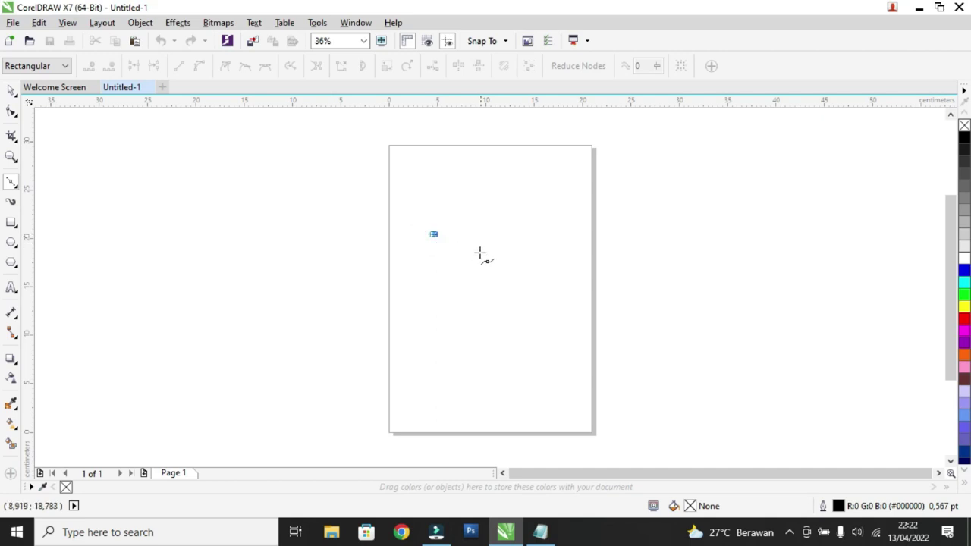
{"action": "left_click", "coordinate": [534, 306]}
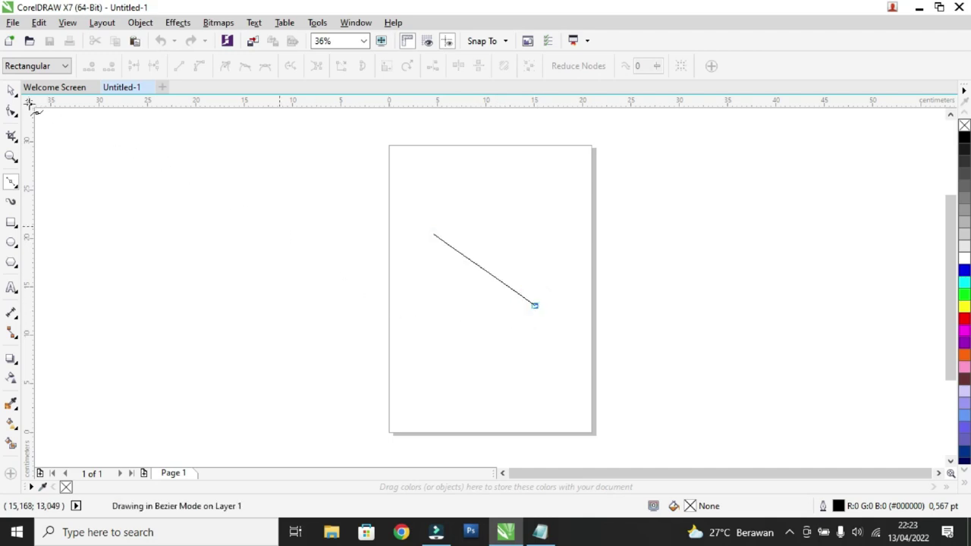
{"action": "left_click", "coordinate": [11, 90]}
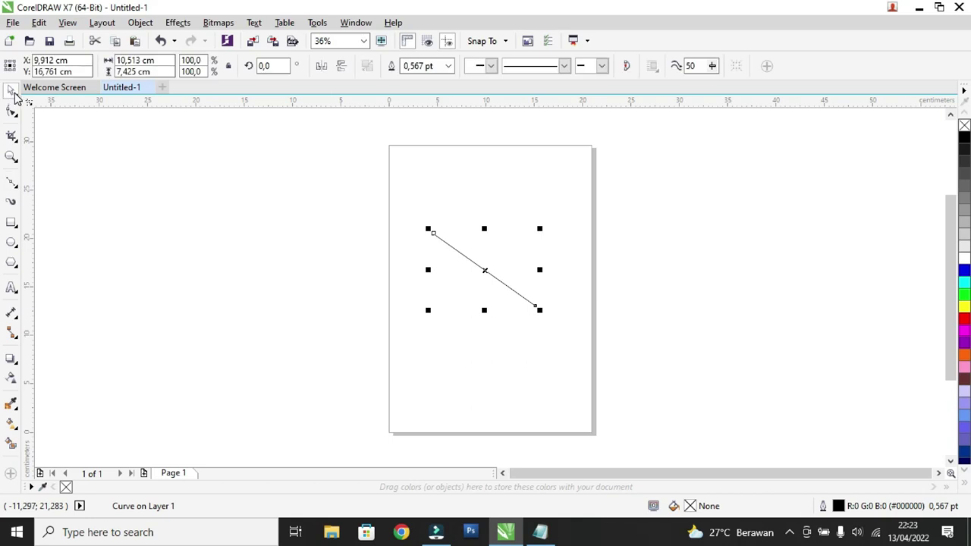
- Move the diagonal line up and to the left, centred at about X 8.7 cm, Y 18.4 cm, and deselect it
{"action": "left_click", "coordinate": [450, 243]}
{"action": "left_click", "coordinate": [453, 253]}
{"action": "key", "text": "ctrl+z"}
{"action": "left_click_drag", "start_coordinate": [461, 216], "coordinate": [453, 241]}
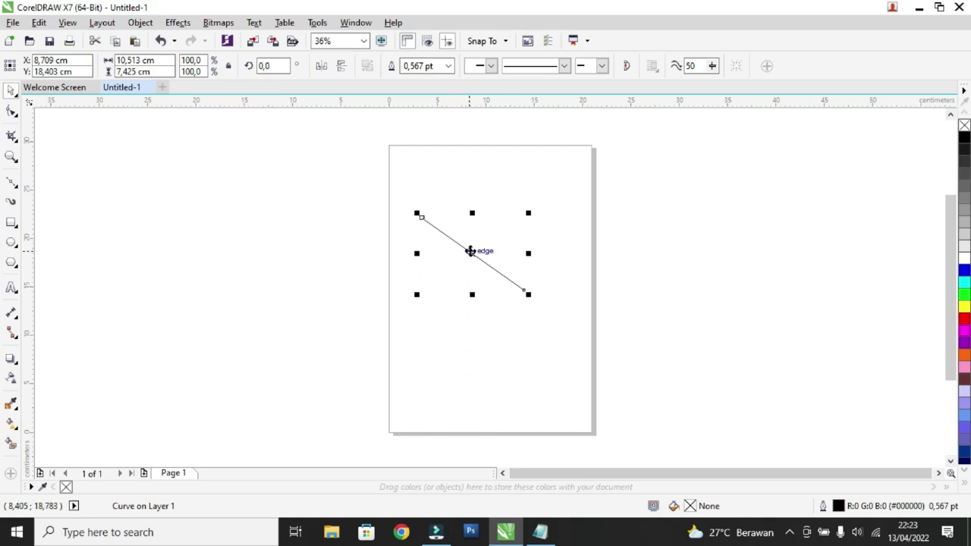
{"action": "left_click", "coordinate": [399, 236]}
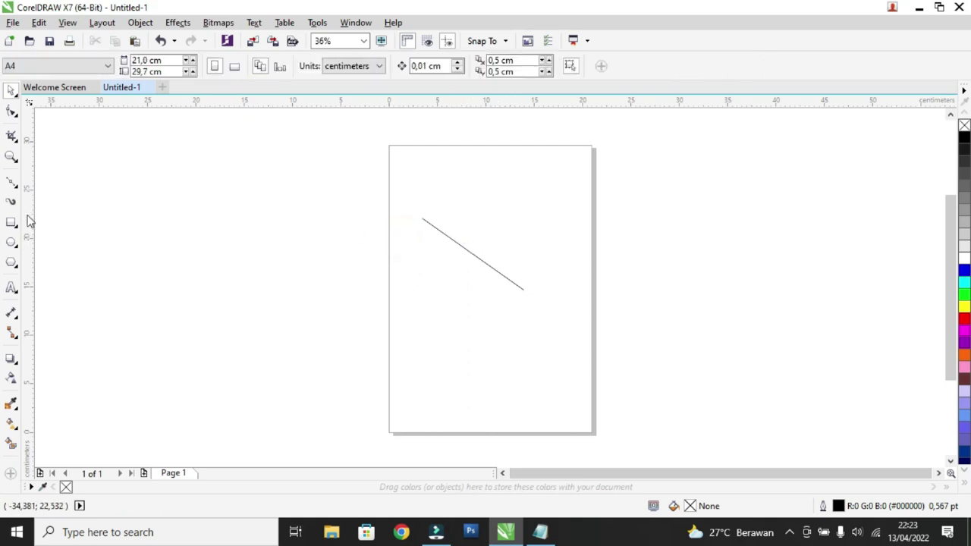
- Draw a straight horizontal line about 13.5 cm long above the diagonal line with the Bézier tool
{"action": "left_click", "coordinate": [13, 185]}
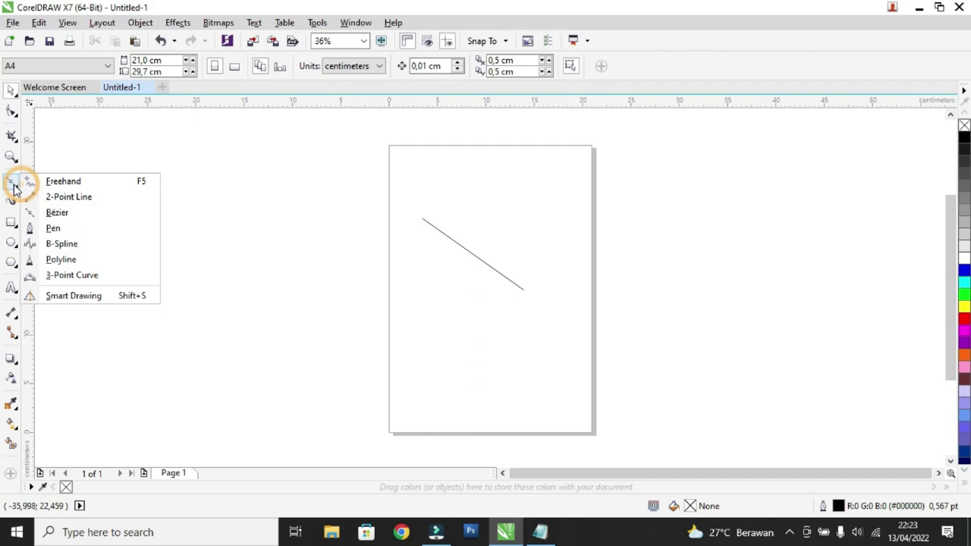
{"action": "left_click", "coordinate": [48, 211]}
{"action": "left_click", "coordinate": [417, 187]}
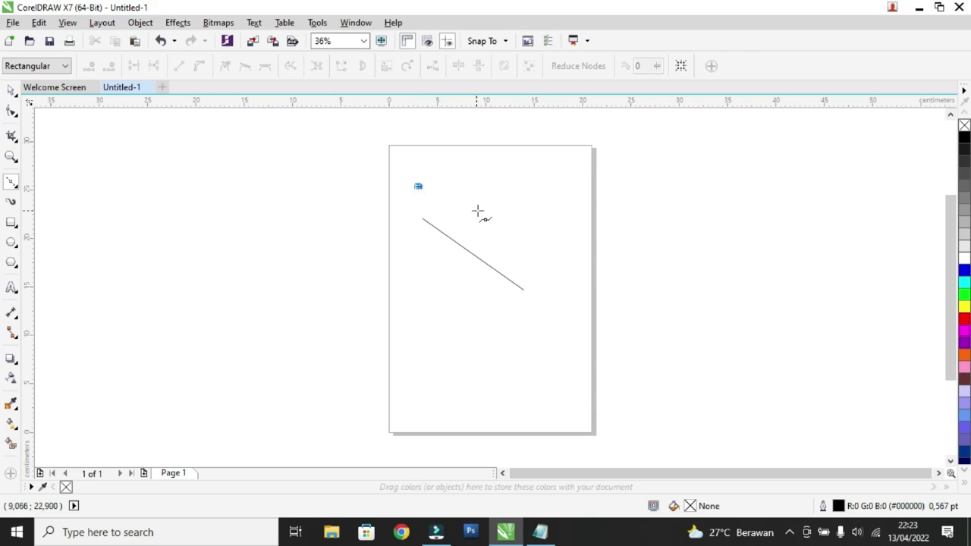
{"action": "left_click", "coordinate": [548, 189]}
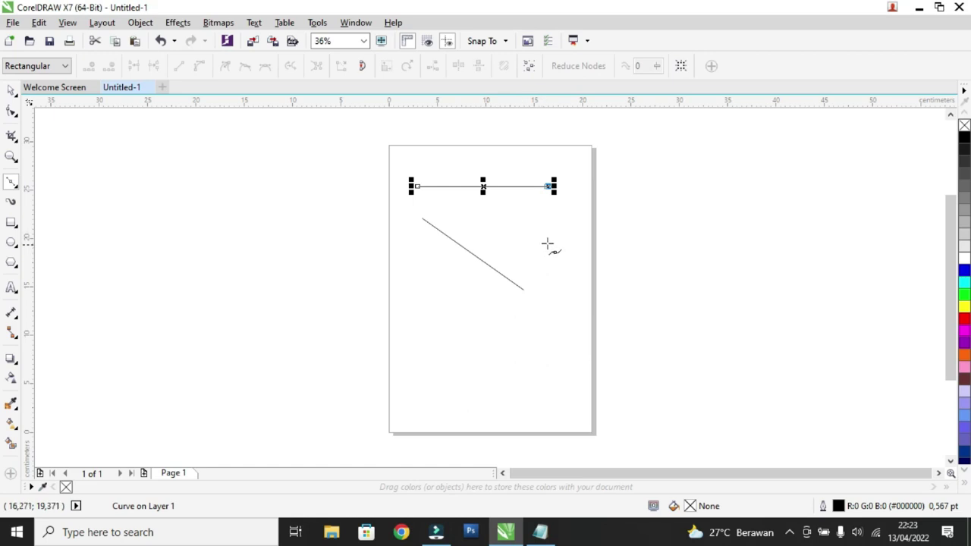
{"action": "left_click", "coordinate": [11, 89]}
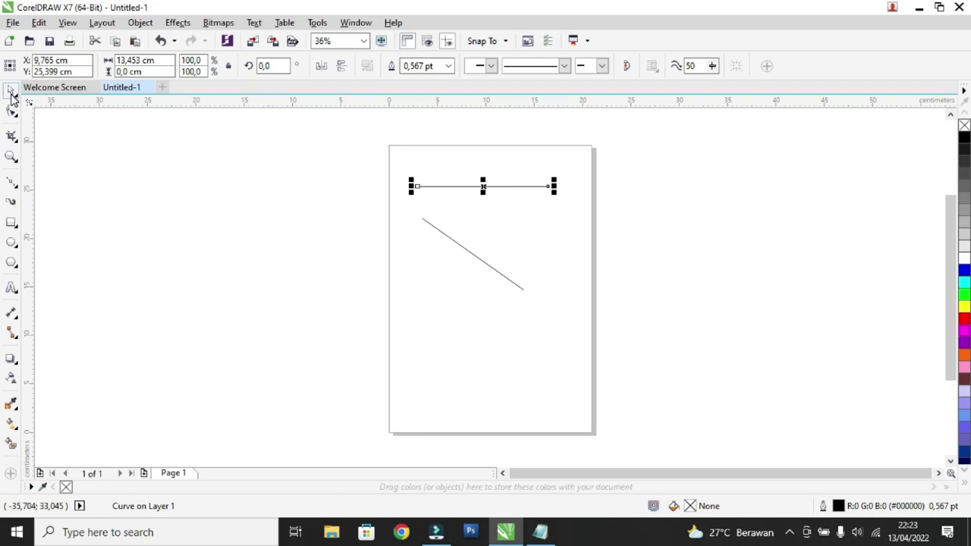
{"action": "left_click", "coordinate": [11, 186]}
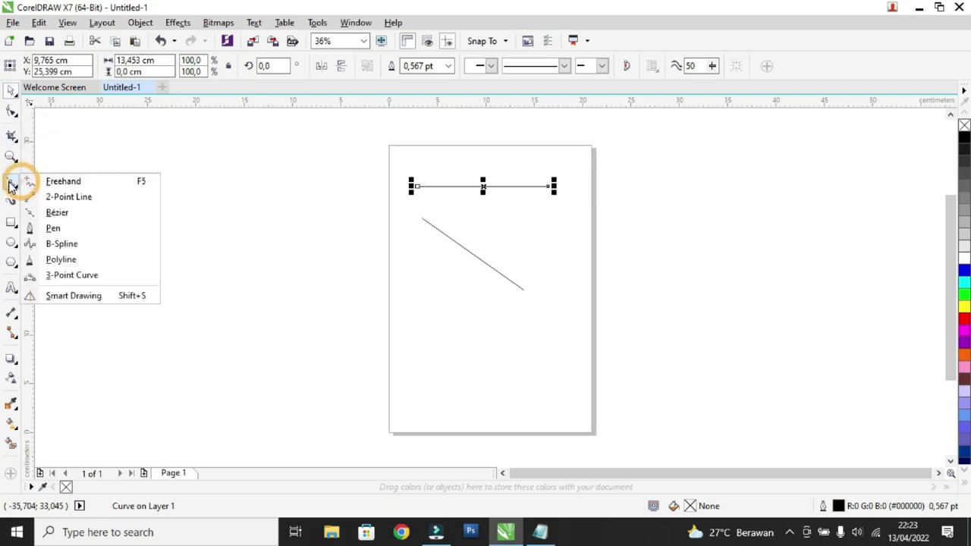
{"action": "left_click", "coordinate": [58, 215]}
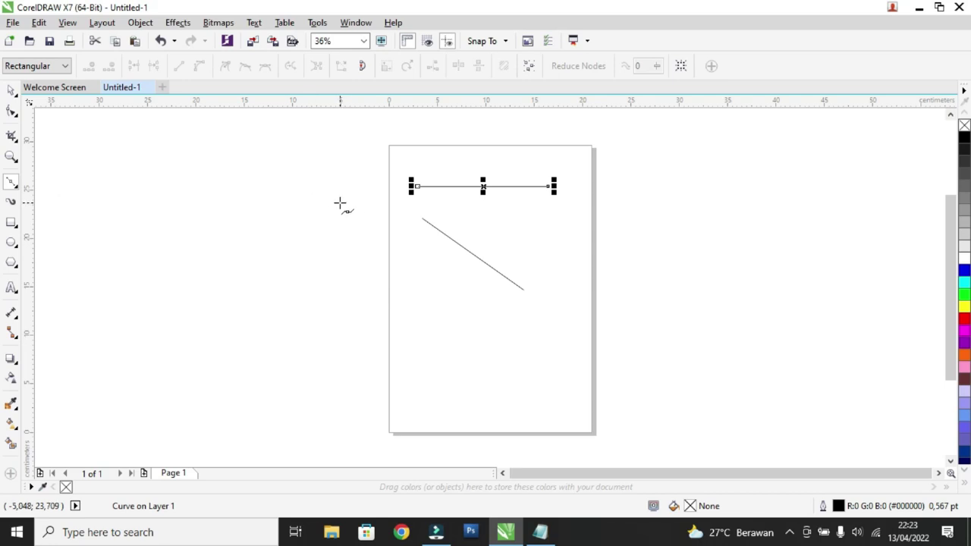
{"action": "left_click", "coordinate": [426, 278]}
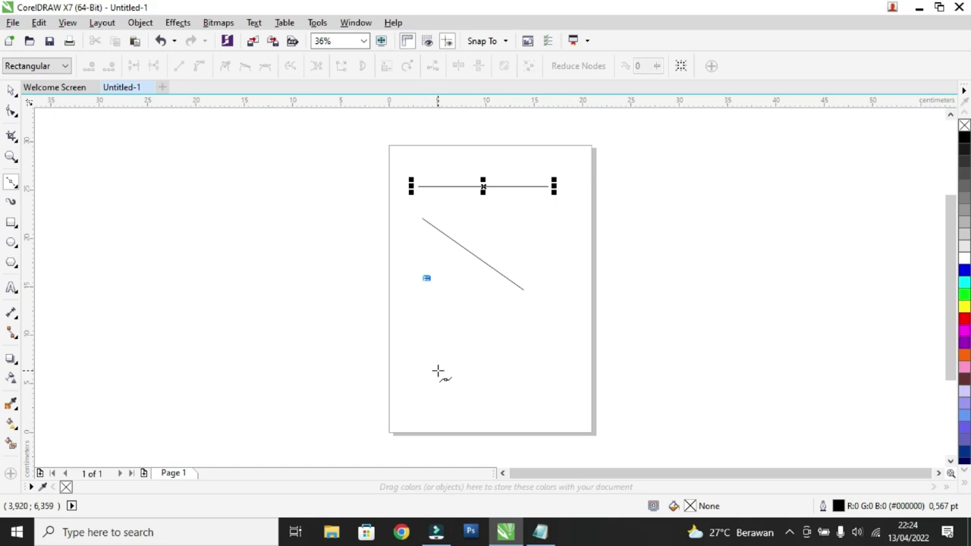
{"action": "left_click", "coordinate": [437, 371]}
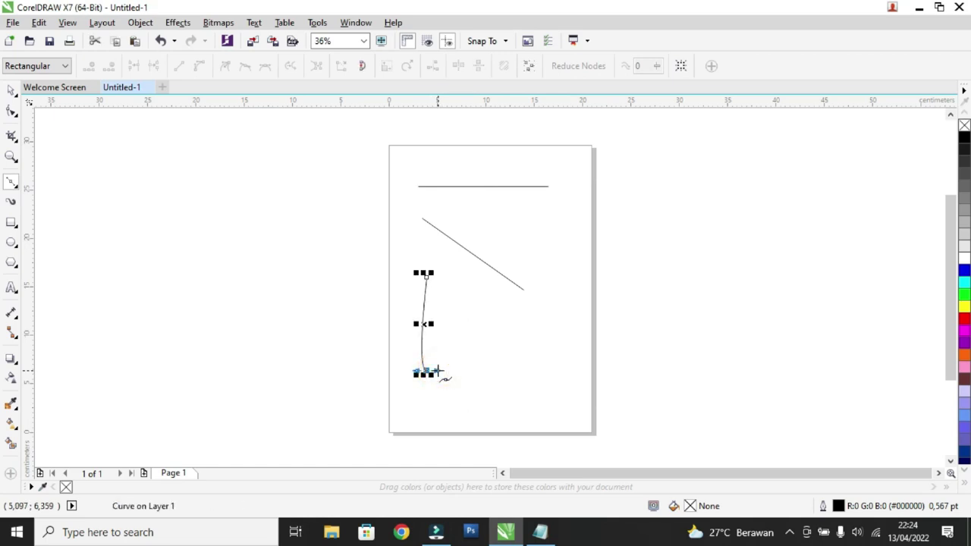
{"action": "key", "text": "ctrl+z"}
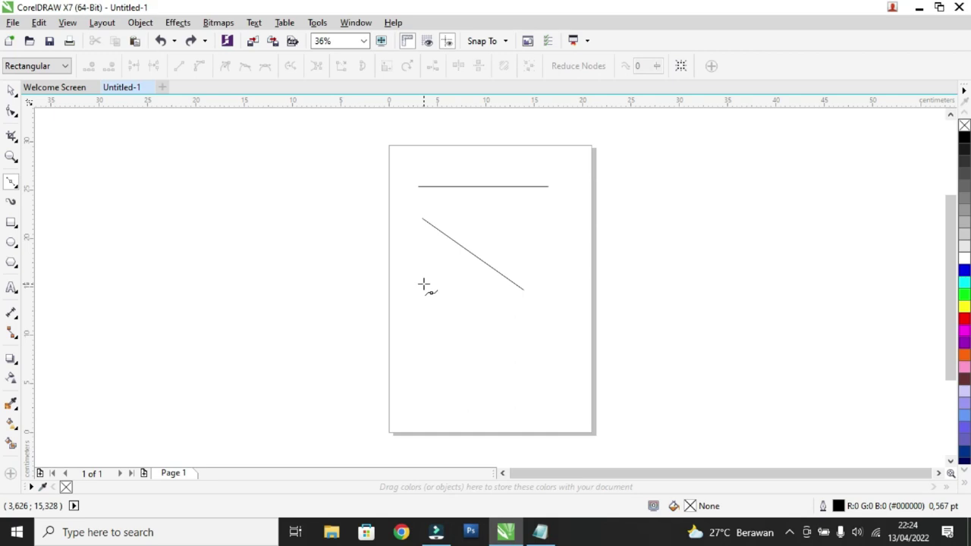
- Draw a straight vertical Bézier line about 6.2 cm long, below and to the left of the diagonal line
{"action": "left_click", "coordinate": [423, 284]}
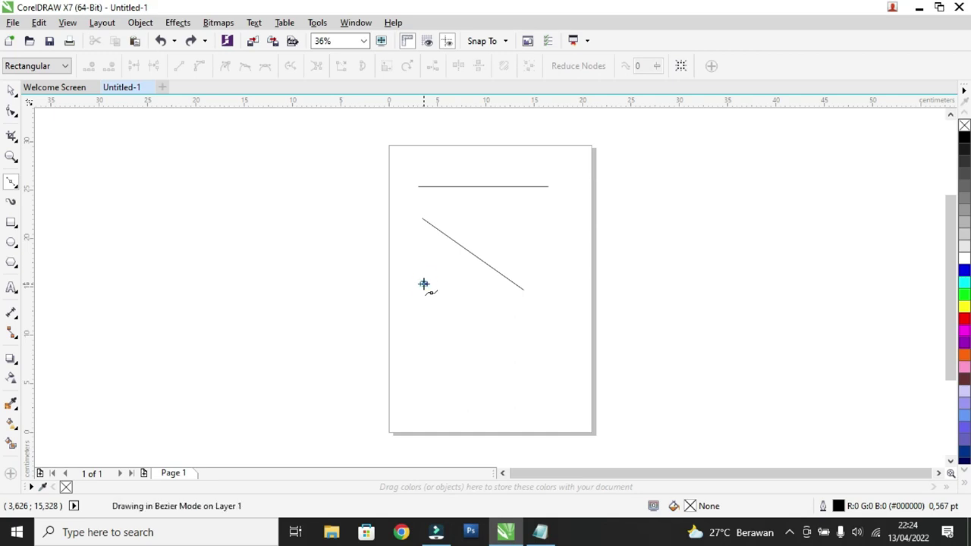
{"action": "left_click", "coordinate": [424, 347]}
{"action": "key", "text": "space"}
{"action": "scroll", "coordinate": [430, 348], "scroll_direction": "up", "scroll_amount": 4}
{"action": "scroll", "coordinate": [405, 317], "scroll_direction": "down", "scroll_amount": 2}
{"action": "scroll", "coordinate": [405, 260], "scroll_direction": "up", "scroll_amount": 2}
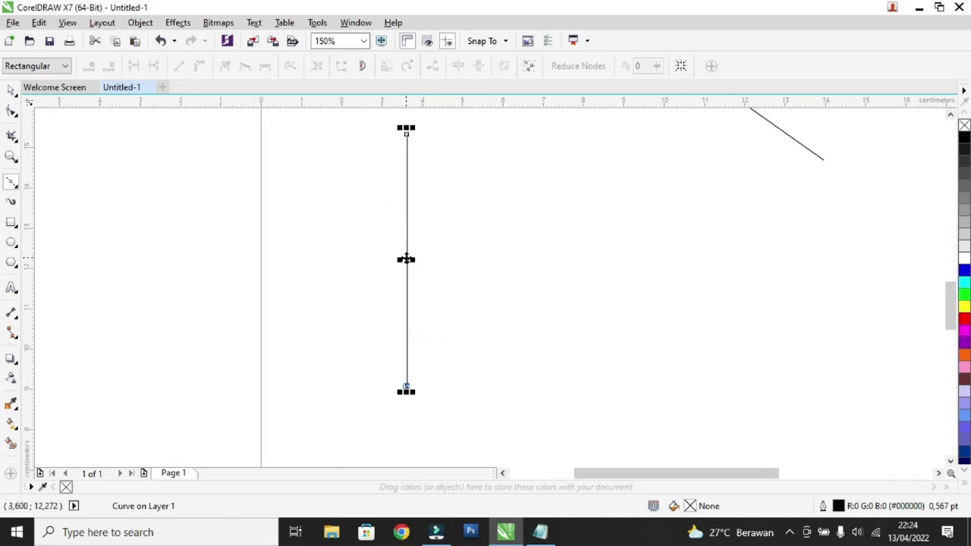
{"action": "scroll", "coordinate": [406, 258], "scroll_direction": "down", "scroll_amount": 1}
{"action": "scroll", "coordinate": [406, 259], "scroll_direction": "down", "scroll_amount": 1}
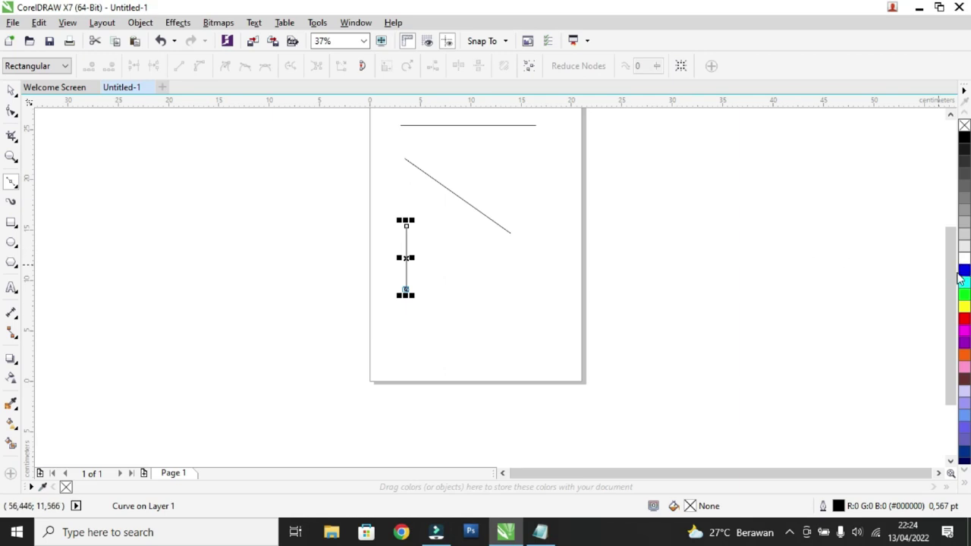
{"action": "left_click_drag", "start_coordinate": [954, 286], "coordinate": [938, 277]}
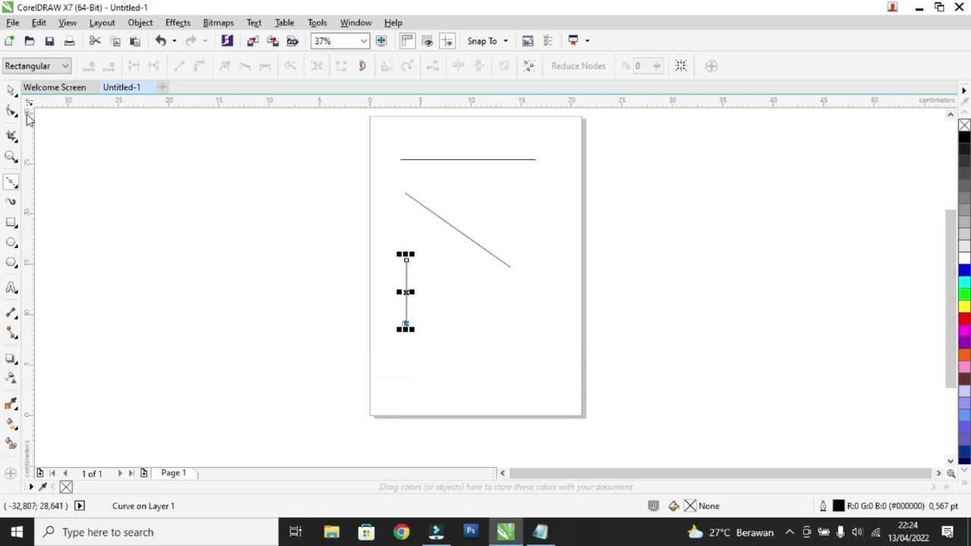
{"action": "left_click", "coordinate": [11, 90]}
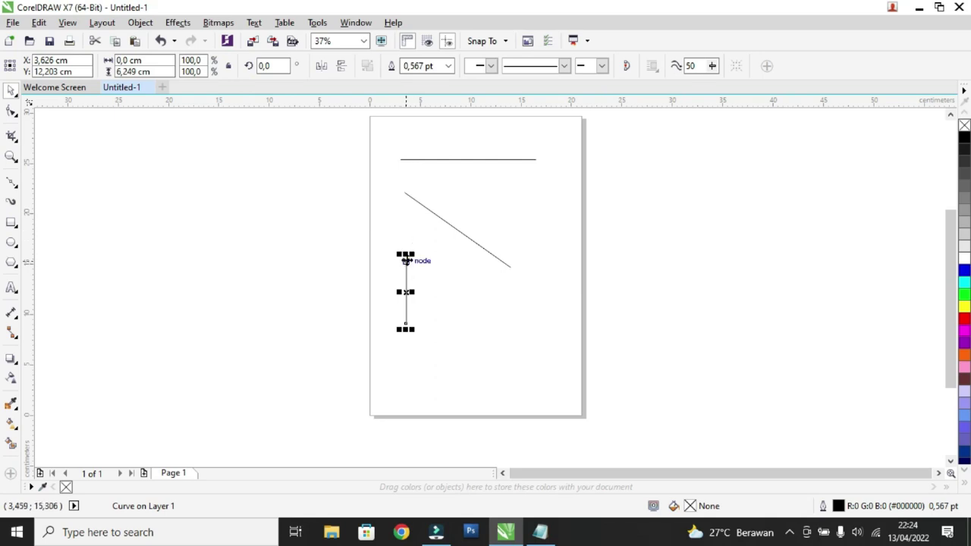
- Move the horizontal line with the Pick tool toward the page's right edge, keeping it above the diagonal line
{"action": "left_click", "coordinate": [429, 165]}
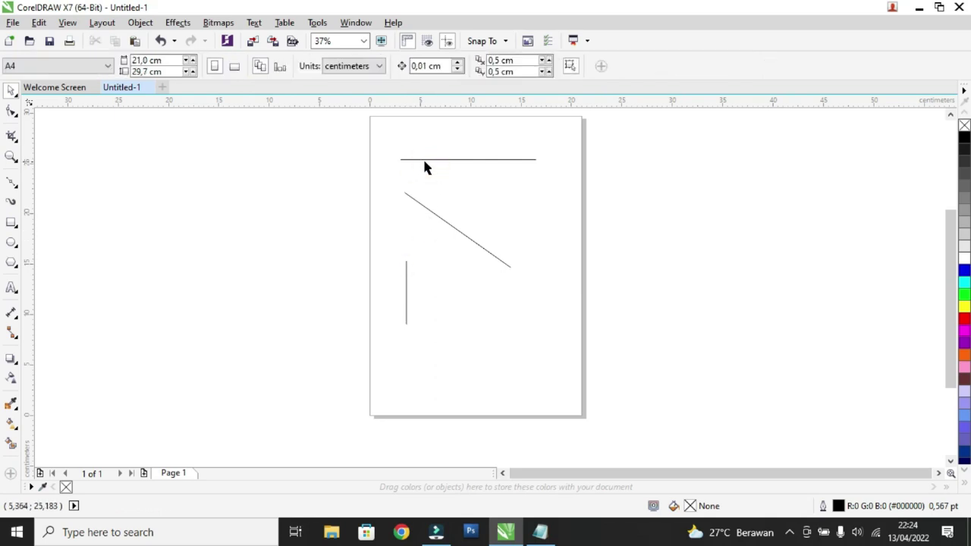
{"action": "left_click", "coordinate": [427, 161]}
{"action": "left_click", "coordinate": [439, 160]}
{"action": "left_click_drag", "start_coordinate": [426, 158], "coordinate": [449, 149]}
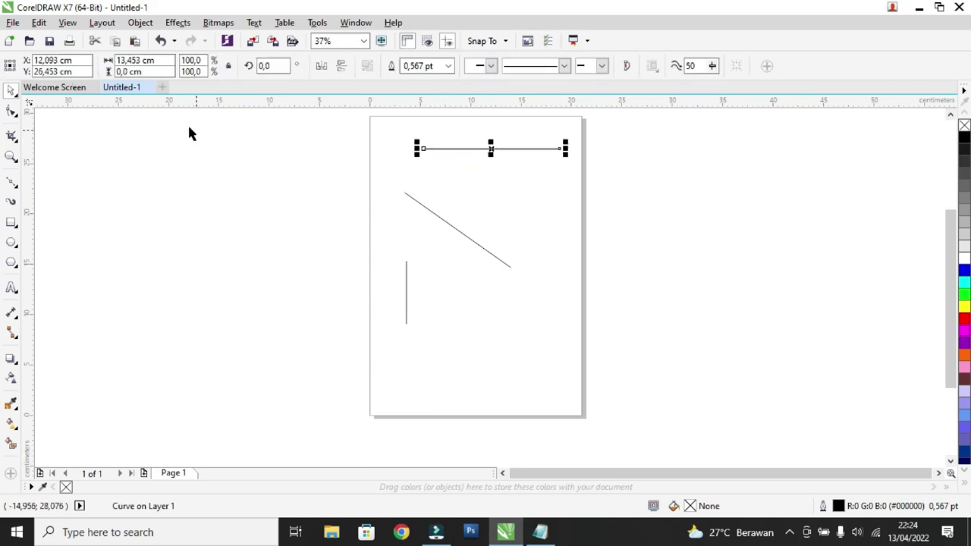
{"action": "left_click", "coordinate": [13, 91]}
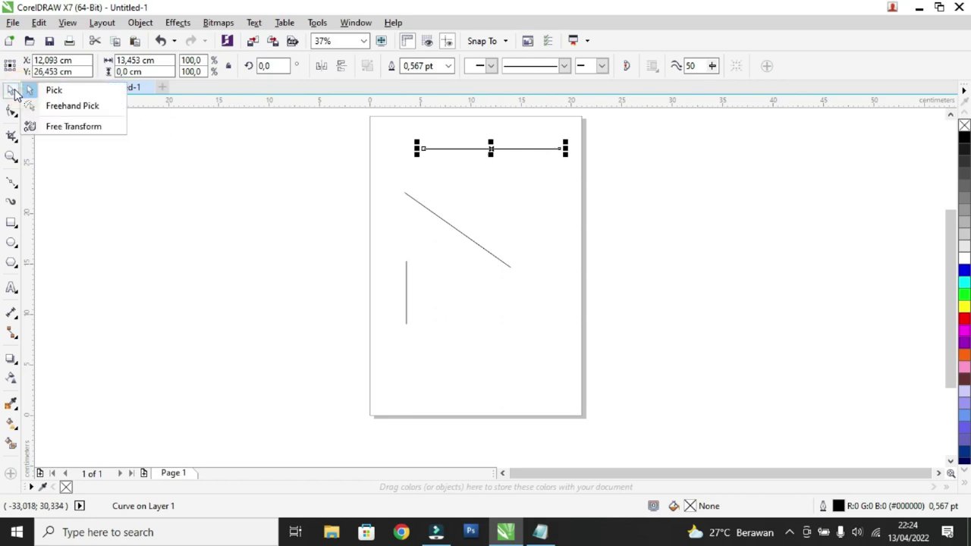
{"action": "left_click", "coordinate": [50, 90]}
{"action": "mouse_move", "coordinate": [439, 149]}
{"action": "left_mouse_down"}
{"action": "mouse_move", "coordinate": [429, 147]}
{"action": "mouse_move", "coordinate": [446, 159]}
{"action": "left_mouse_up"}
- Move the diagonal line right to about X 11.3 cm, Y 17.9 cm, and the vertical line to about X 5.6 cm, Y 13.4 cm
{"action": "left_click", "coordinate": [416, 203]}
{"action": "left_click_drag", "start_coordinate": [415, 203], "coordinate": [442, 206]}
{"action": "left_click", "coordinate": [406, 272]}
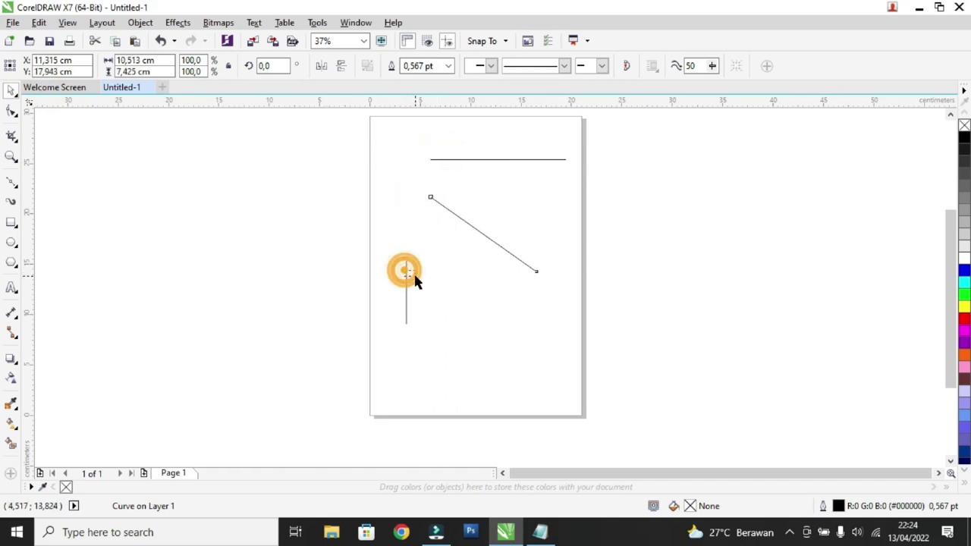
{"action": "left_click_drag", "start_coordinate": [404, 270], "coordinate": [424, 264]}
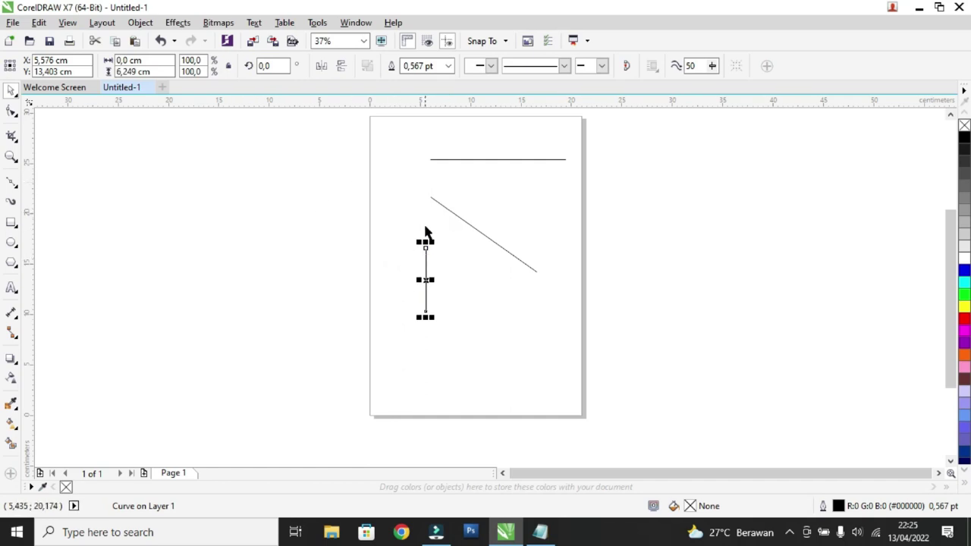
- Reshape the vertical line by moving its end nodes with the Shape tool, making it nearly horizontal and about 7.8 cm long
{"action": "left_click", "coordinate": [11, 113]}
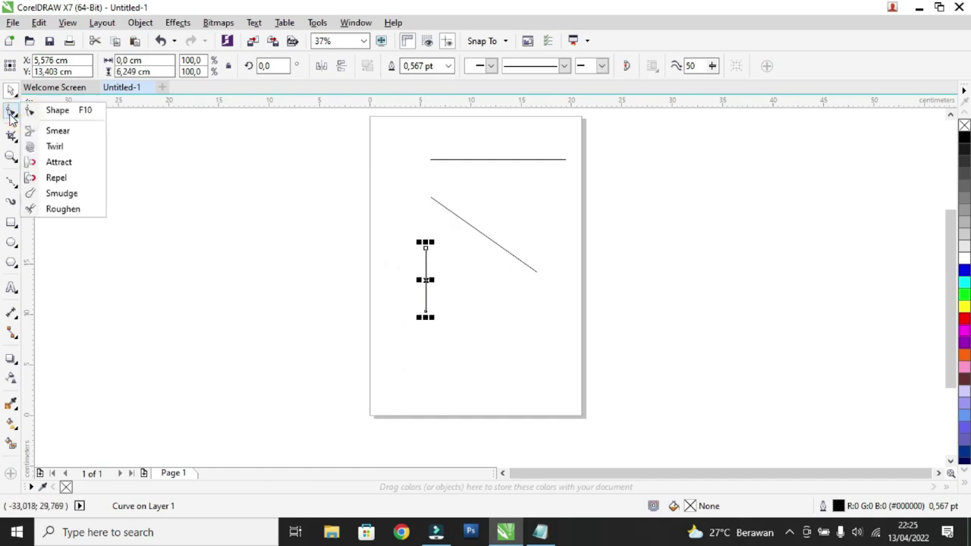
{"action": "left_click", "coordinate": [57, 111]}
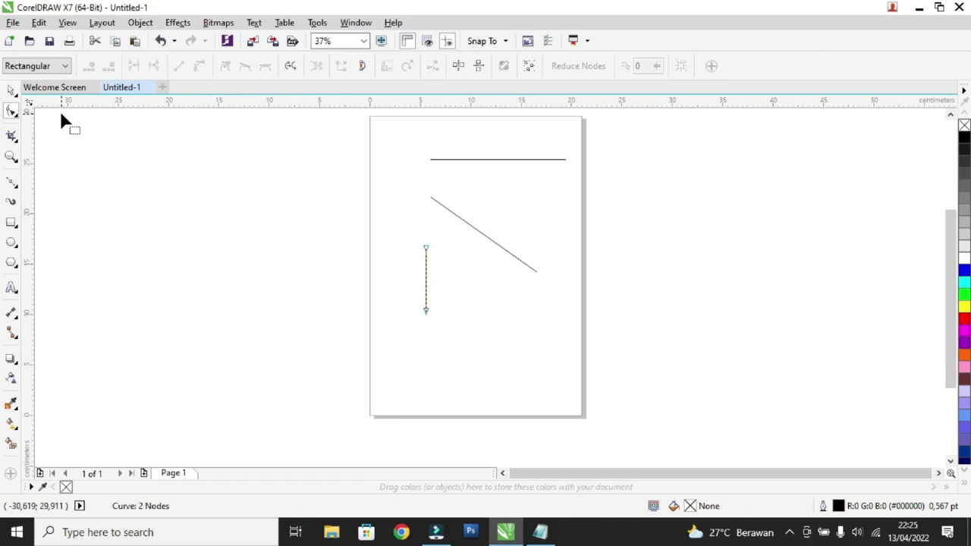
{"action": "left_click", "coordinate": [15, 114]}
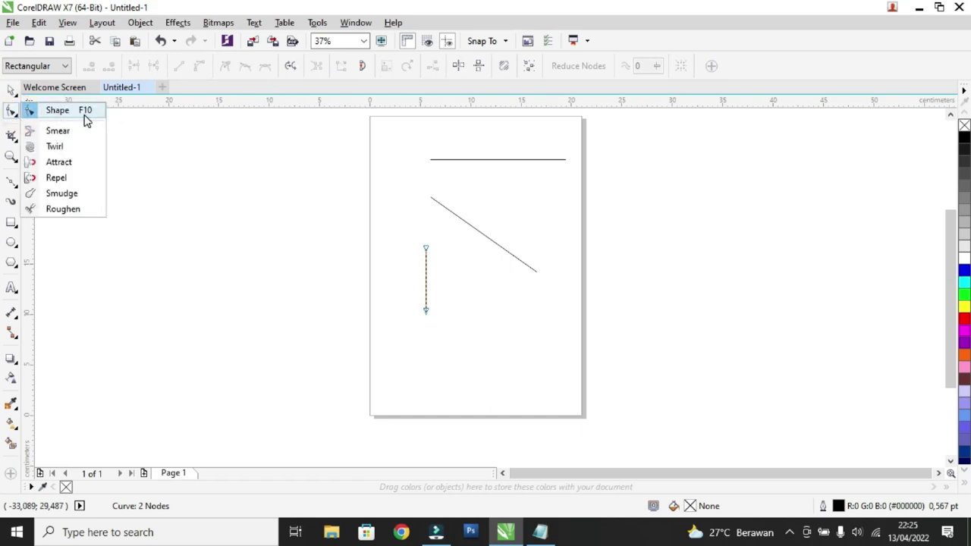
{"action": "left_click", "coordinate": [84, 113]}
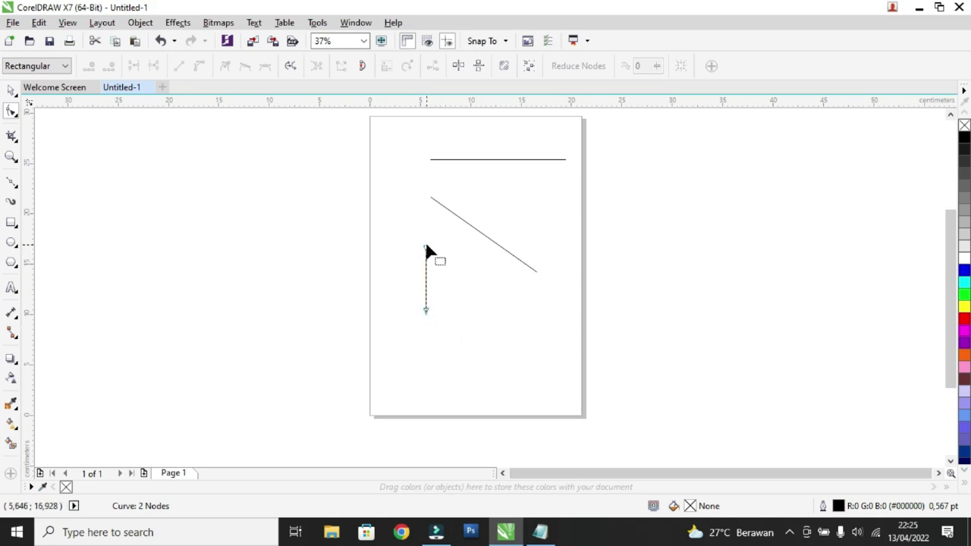
{"action": "left_click_drag", "start_coordinate": [427, 252], "coordinate": [477, 263]}
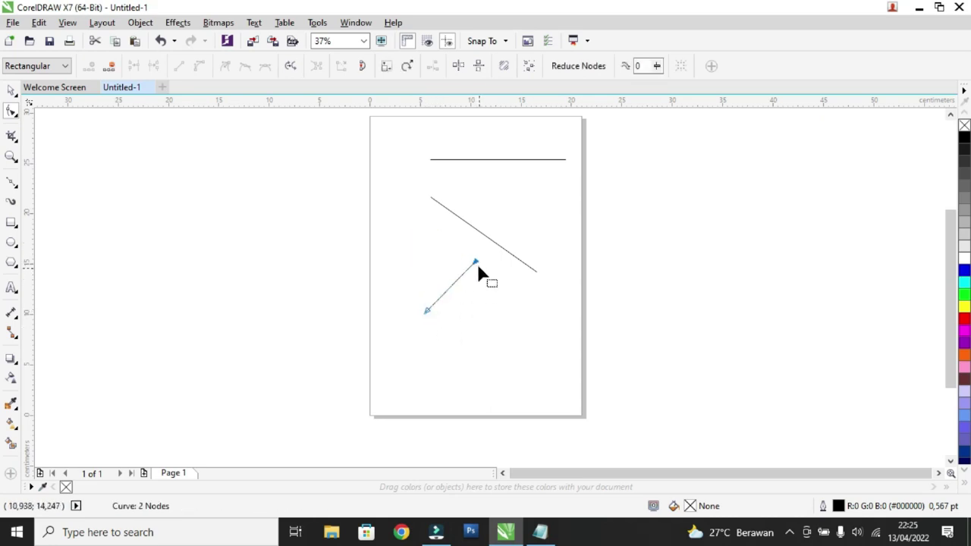
{"action": "left_click_drag", "start_coordinate": [424, 309], "coordinate": [397, 266]}
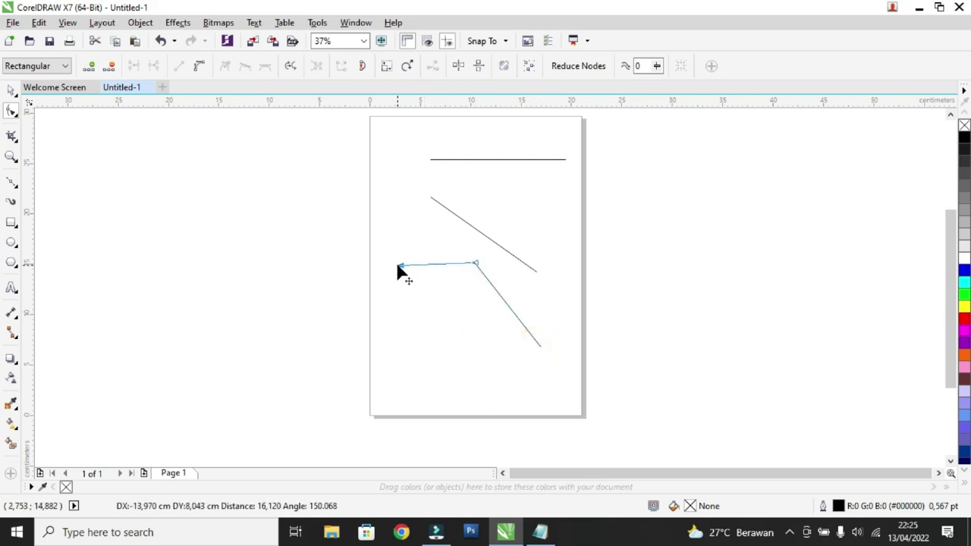
{"action": "left_click_drag", "start_coordinate": [398, 265], "coordinate": [395, 261]}
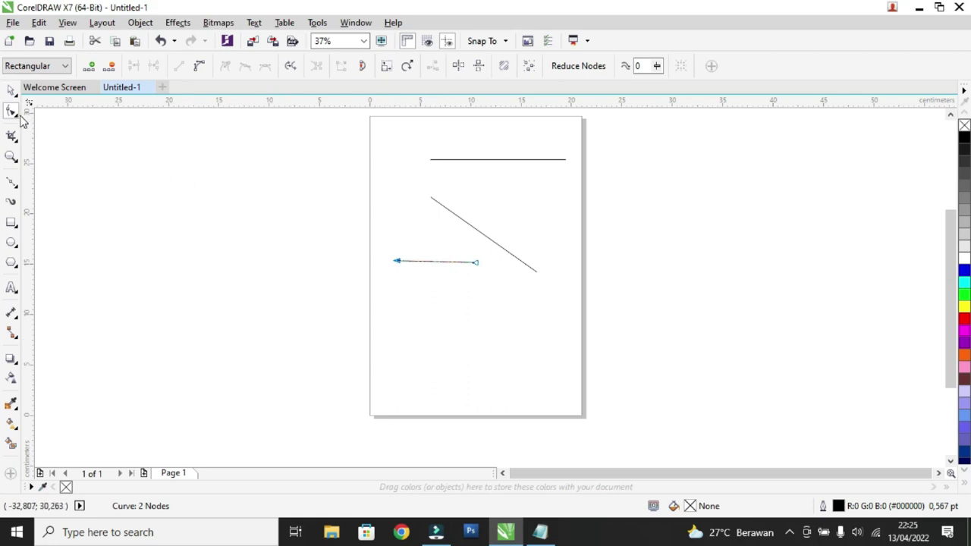
- Move the reshaped, nearly horizontal line with the Pick tool to about X 5.6 cm, Y 16.5 cm
{"action": "left_click", "coordinate": [13, 91]}
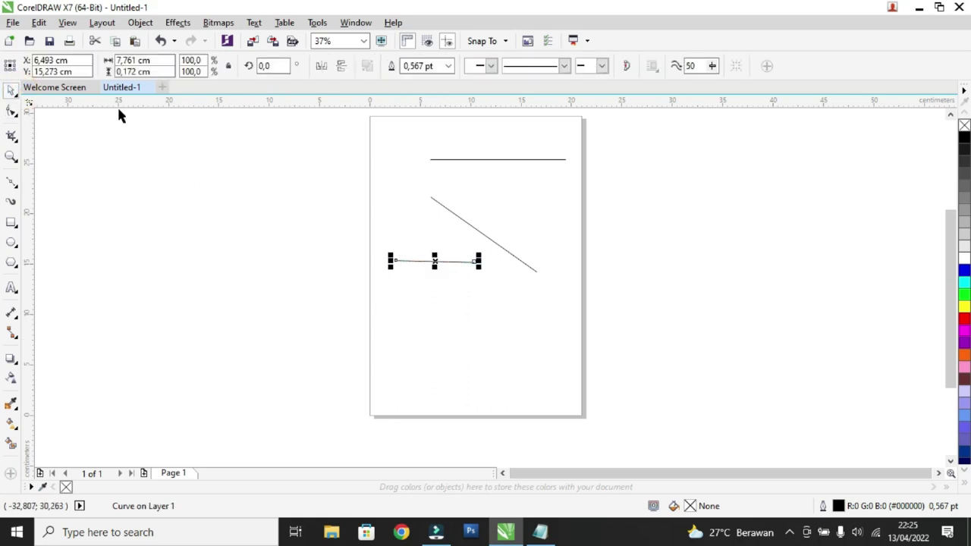
{"action": "left_click", "coordinate": [405, 263]}
{"action": "left_click", "coordinate": [405, 263]}
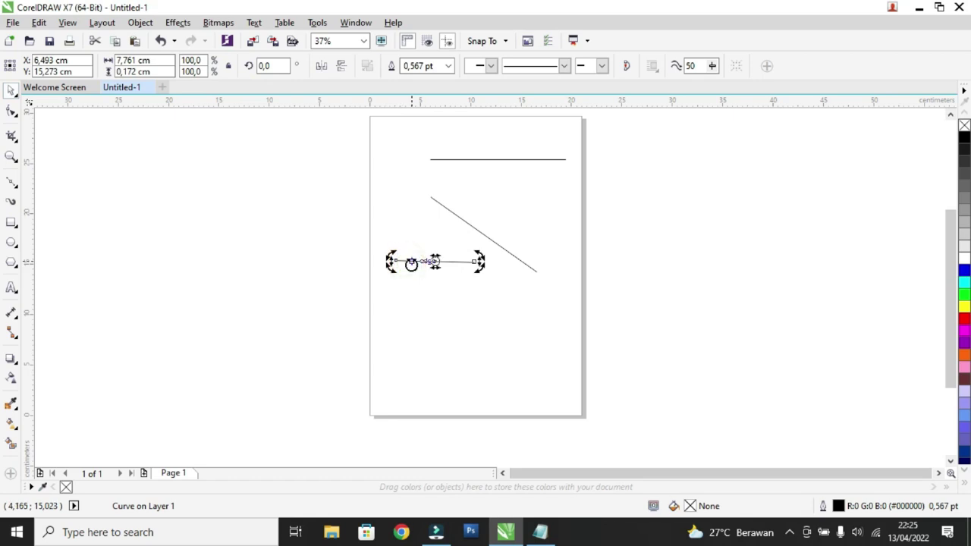
{"action": "left_click", "coordinate": [414, 305]}
{"action": "left_click_drag", "start_coordinate": [414, 261], "coordinate": [407, 248]}
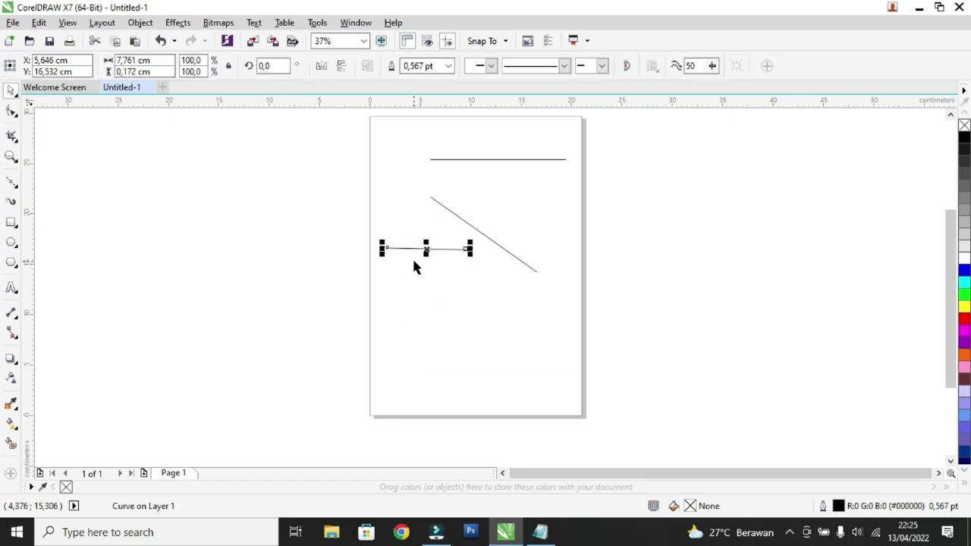
- Undo the last move, the node edits and the vertical line's earlier repositioning, leaving nothing selected
{"action": "key", "text": "ctrl+z"}
{"action": "key", "text": "ctrl+z"}
{"action": "key", "text": "ctrl+z"}
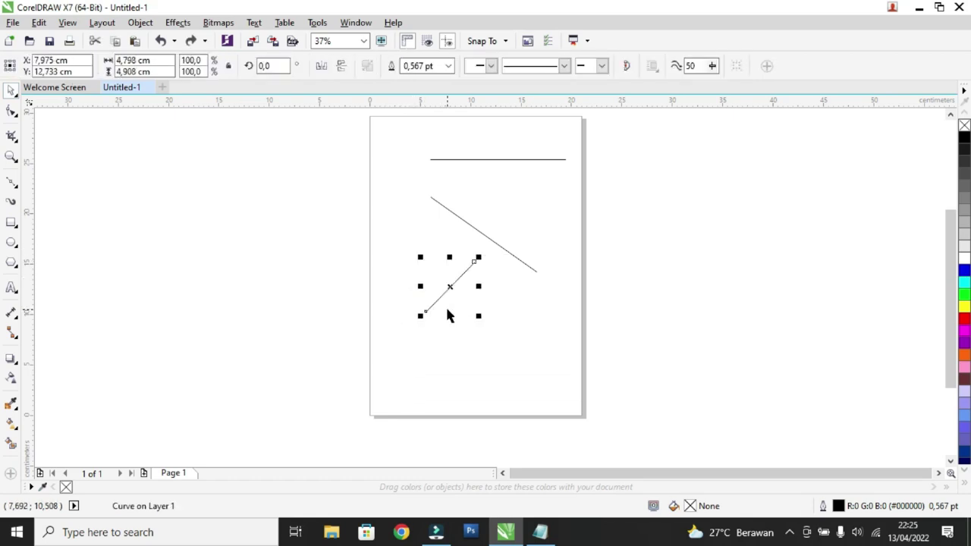
{"action": "key", "text": "ctrl+z"}
{"action": "left_click", "coordinate": [448, 318]}
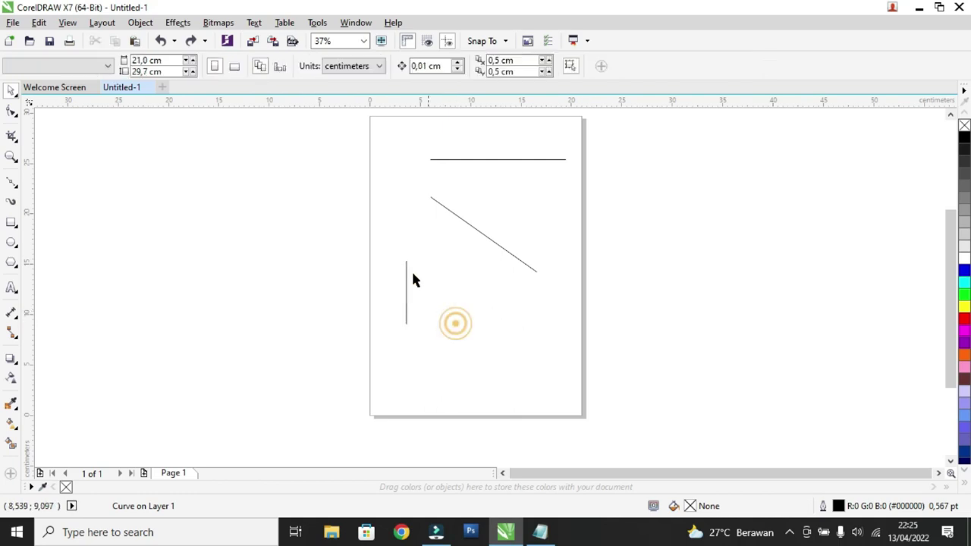
- Stretch the vertical line upward, shorten it to about 8.6 cm, and move it right to about X 6.3 cm
{"action": "left_click", "coordinate": [409, 275]}
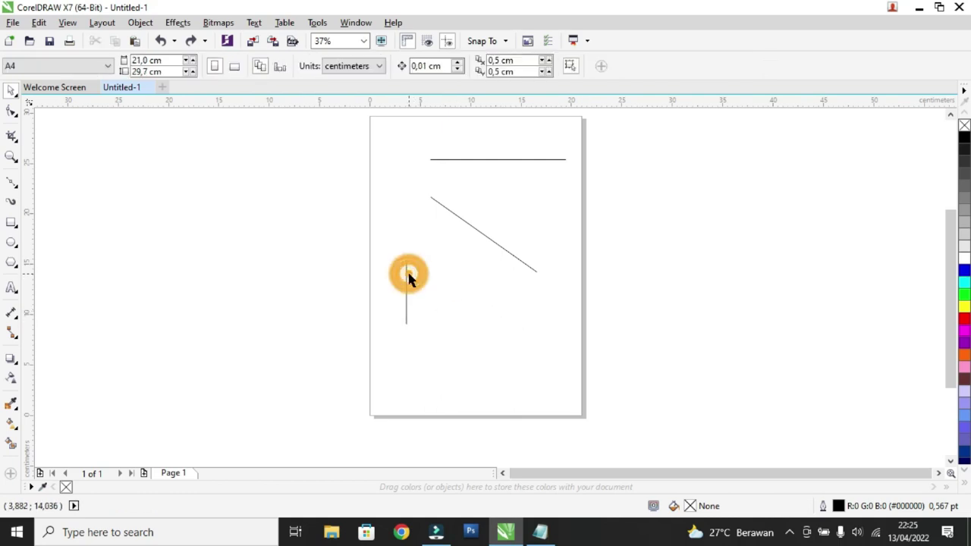
{"action": "left_click", "coordinate": [406, 273]}
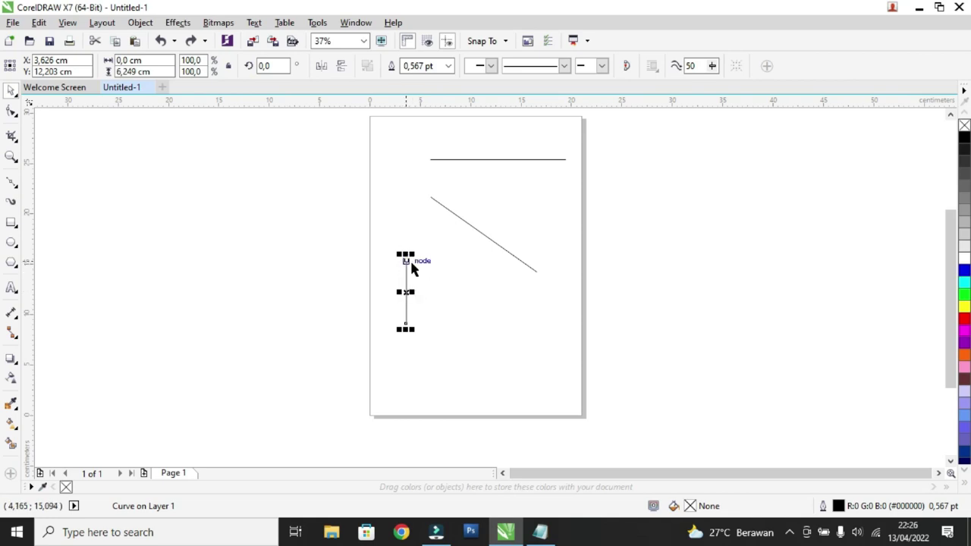
{"action": "left_click_drag", "start_coordinate": [406, 255], "coordinate": [404, 195]}
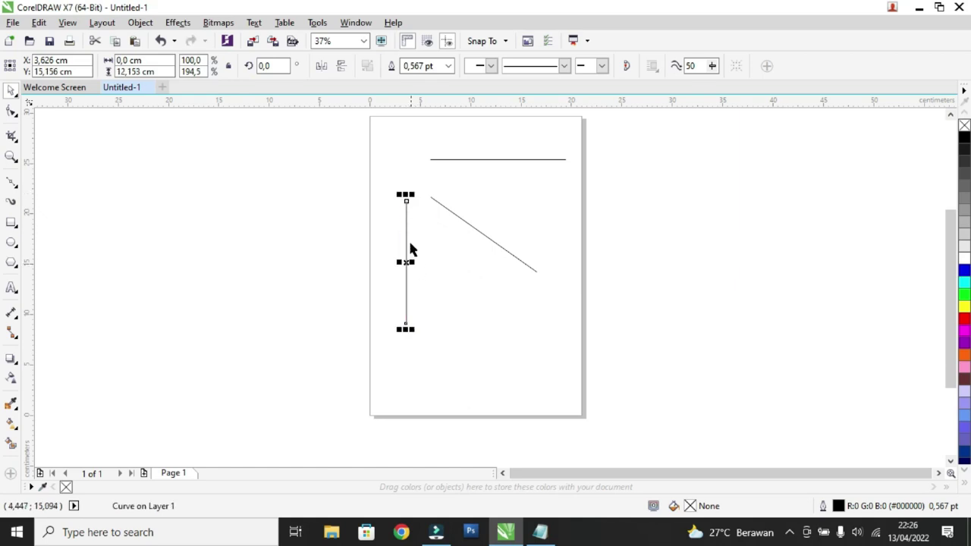
{"action": "left_click_drag", "start_coordinate": [405, 197], "coordinate": [405, 230]}
{"action": "left_click_drag", "start_coordinate": [409, 280], "coordinate": [439, 281]}
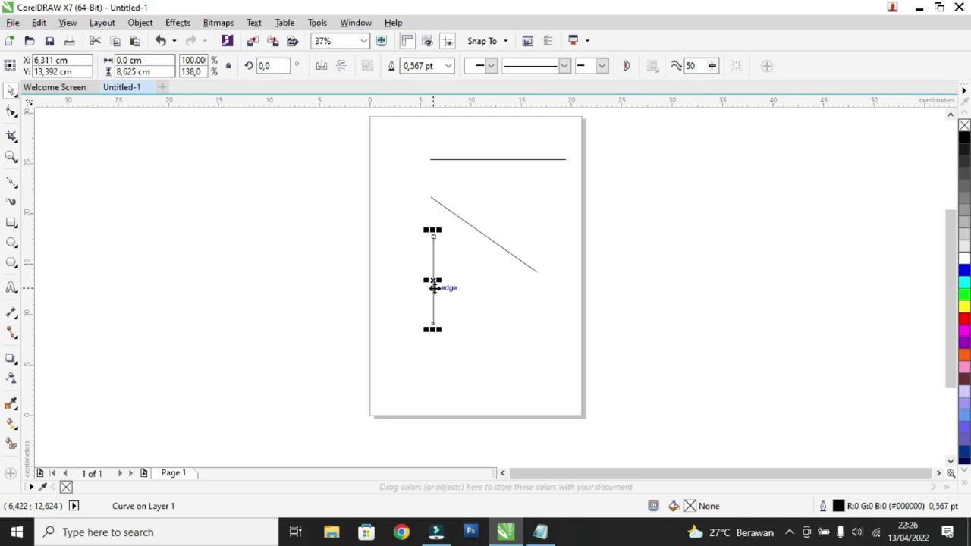
- Move the vertical line back left to about X 3.5 cm and stretch it to about 13.4 cm tall
{"action": "left_click", "coordinate": [434, 262]}
{"action": "left_click", "coordinate": [402, 240]}
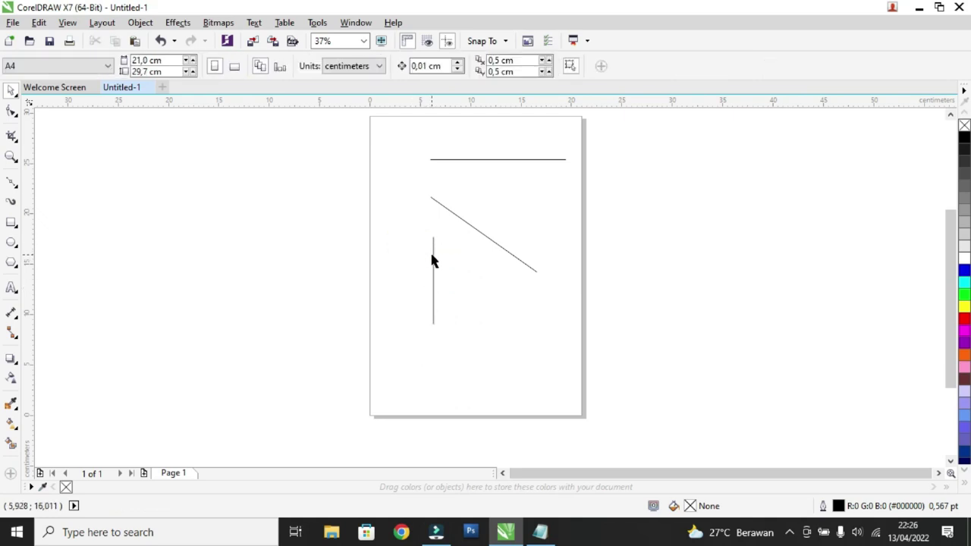
{"action": "left_click_drag", "start_coordinate": [433, 254], "coordinate": [405, 198]}
{"action": "left_click_drag", "start_coordinate": [405, 331], "coordinate": [407, 340]}
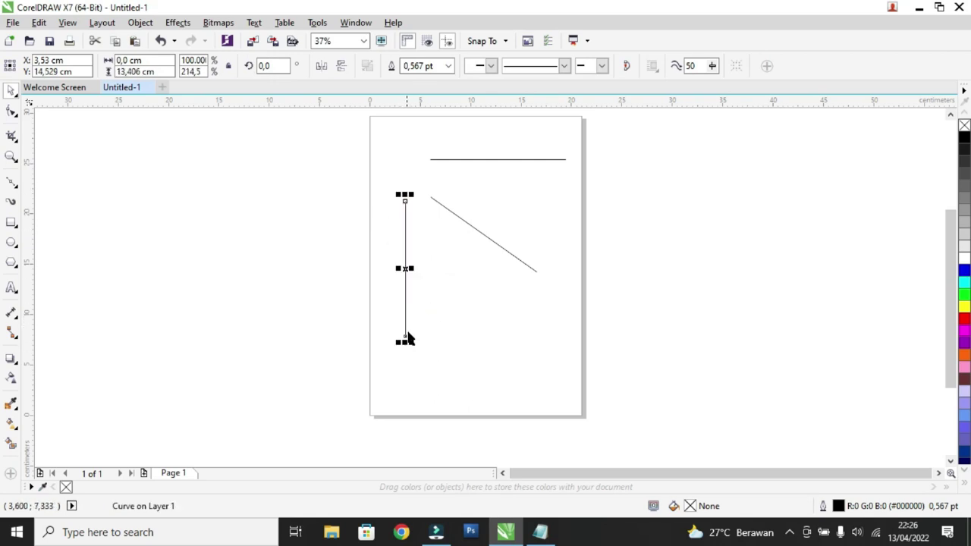
- Shorten the horizontal line from both ends so it spans about 10 to 18 cm on the ruler, leaving it deselected
{"action": "left_click", "coordinate": [480, 164]}
{"action": "left_click", "coordinate": [479, 160]}
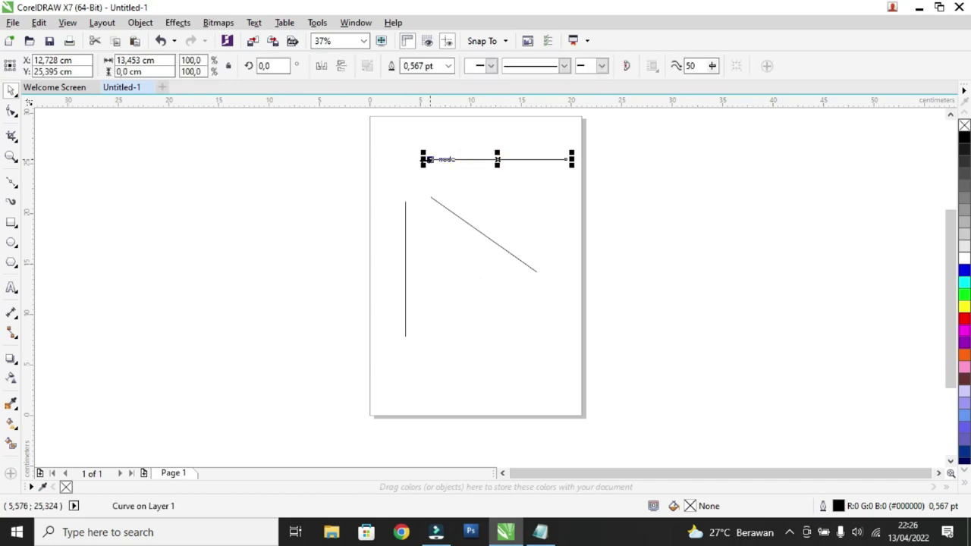
{"action": "left_click_drag", "start_coordinate": [426, 159], "coordinate": [466, 159]}
{"action": "left_click_drag", "start_coordinate": [571, 159], "coordinate": [552, 159]}
{"action": "left_click", "coordinate": [542, 202]}
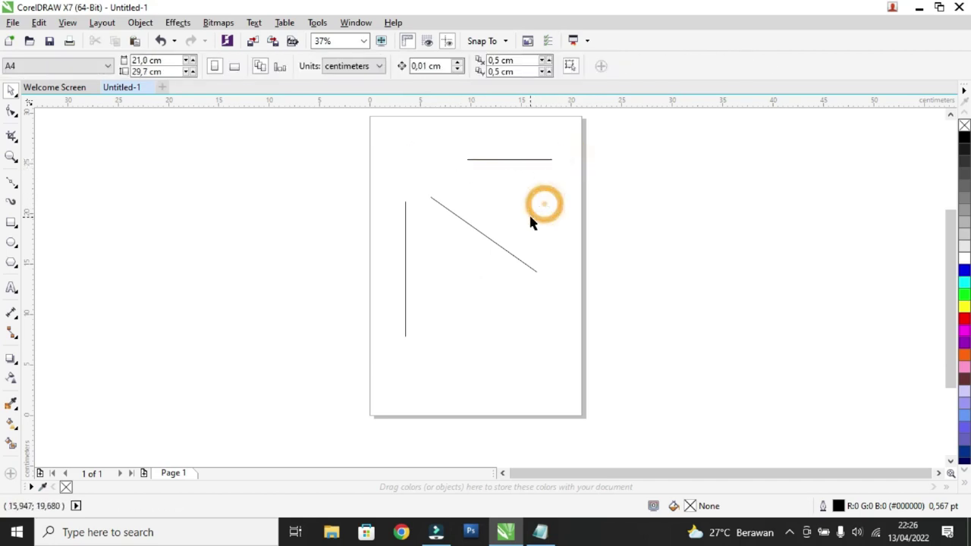
- Try outline widths of 2, 10, 12 and 24 pt on the vertical line
{"action": "left_click", "coordinate": [405, 243]}
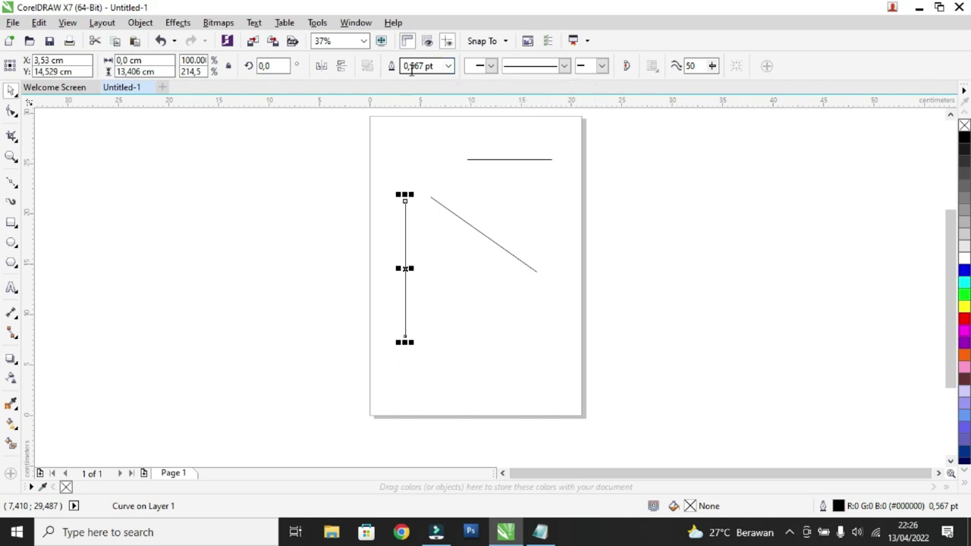
{"action": "left_click", "coordinate": [449, 67]}
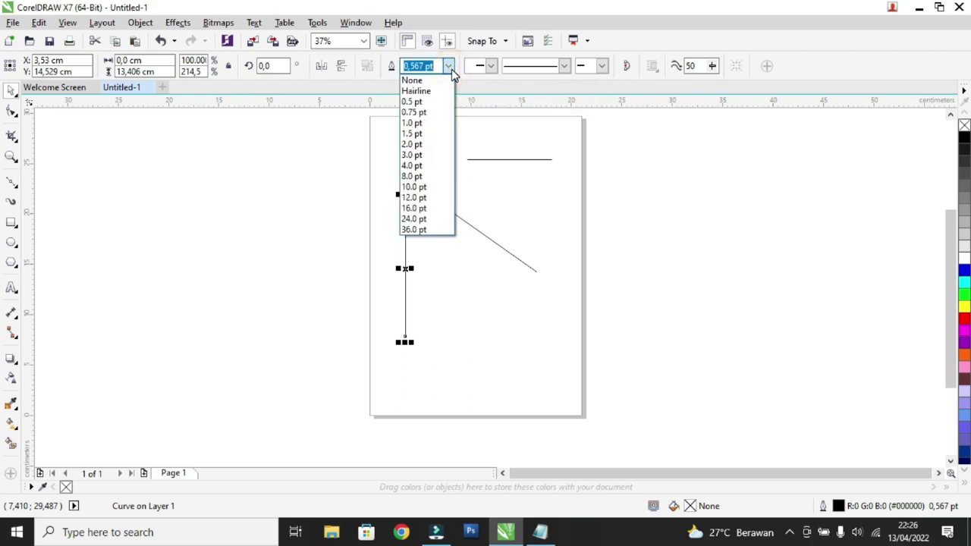
{"action": "left_click", "coordinate": [422, 144]}
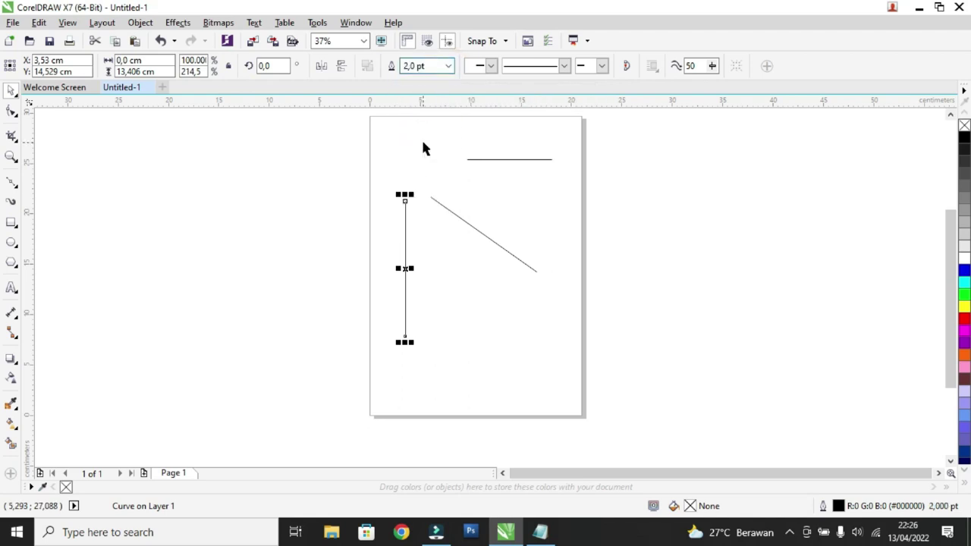
{"action": "left_click", "coordinate": [449, 66]}
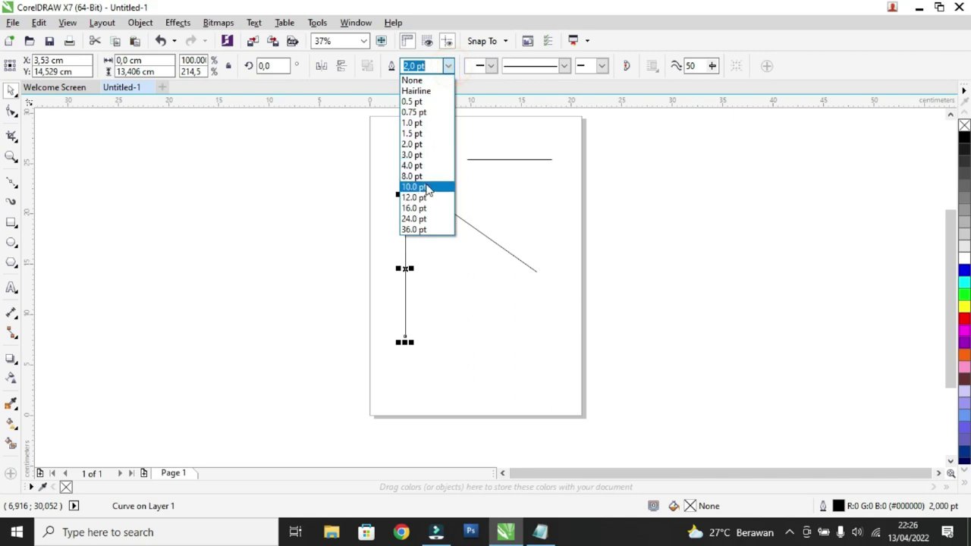
{"action": "left_click", "coordinate": [423, 186]}
{"action": "left_click", "coordinate": [449, 66]}
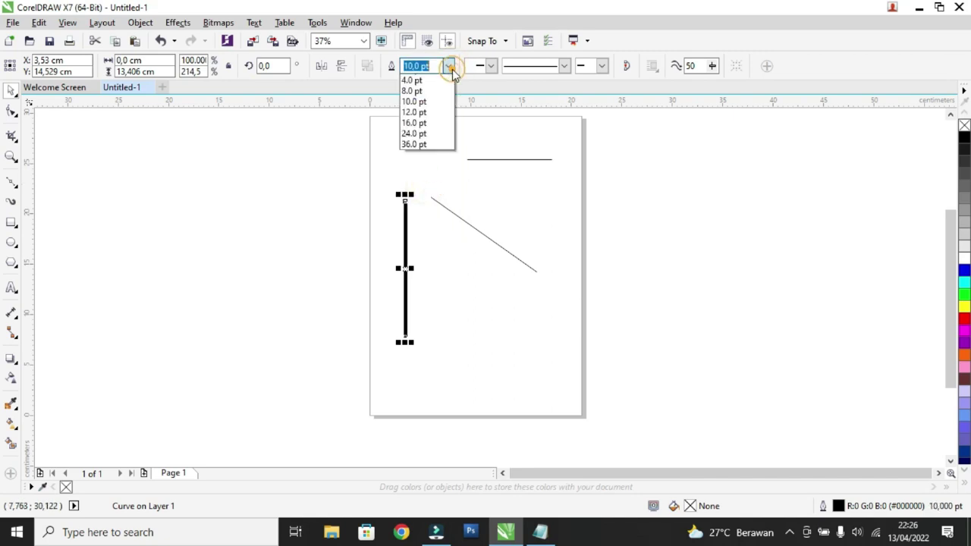
{"action": "left_click", "coordinate": [424, 202]}
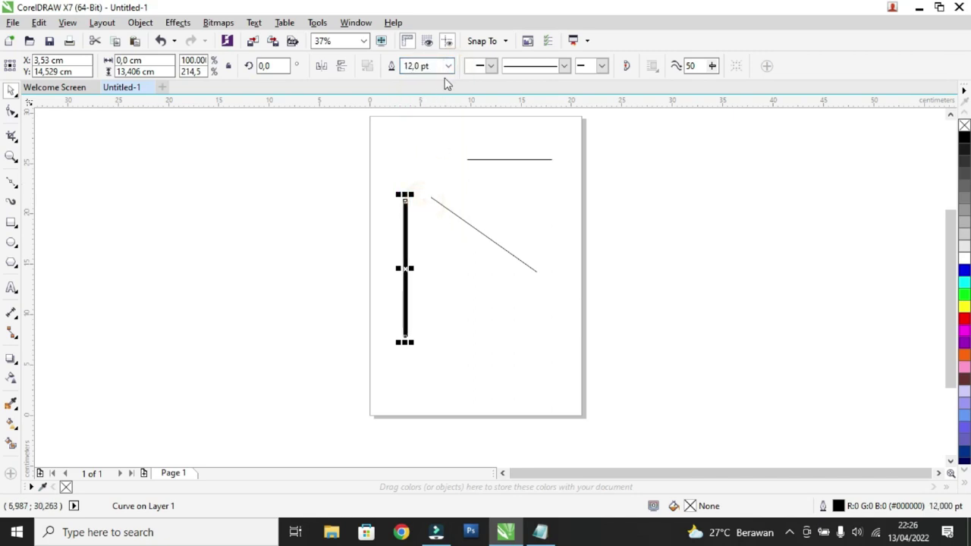
{"action": "left_click", "coordinate": [449, 66]}
{"action": "left_click", "coordinate": [410, 220]}
{"action": "left_click", "coordinate": [436, 258]}
{"action": "left_click", "coordinate": [400, 231]}
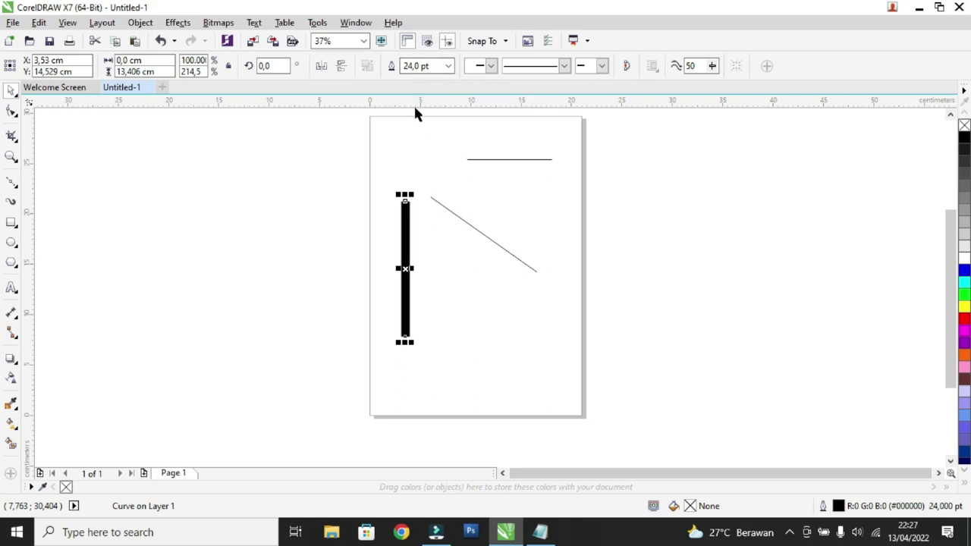
- Thin the vertical line's outline to 1.5 pt, set it to 8 pt, and keep the line selected
{"action": "left_click", "coordinate": [448, 66]}
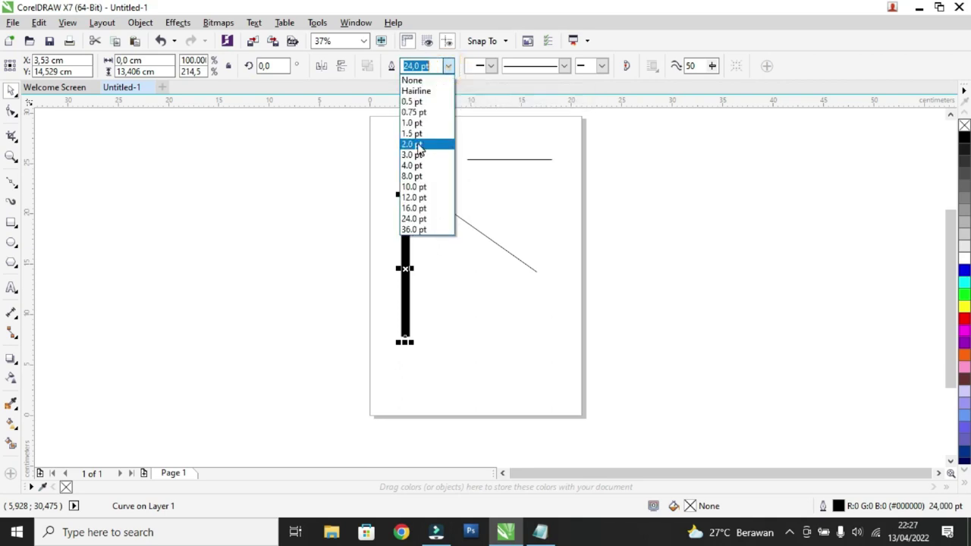
{"action": "left_click", "coordinate": [423, 135]}
{"action": "left_click", "coordinate": [448, 66]}
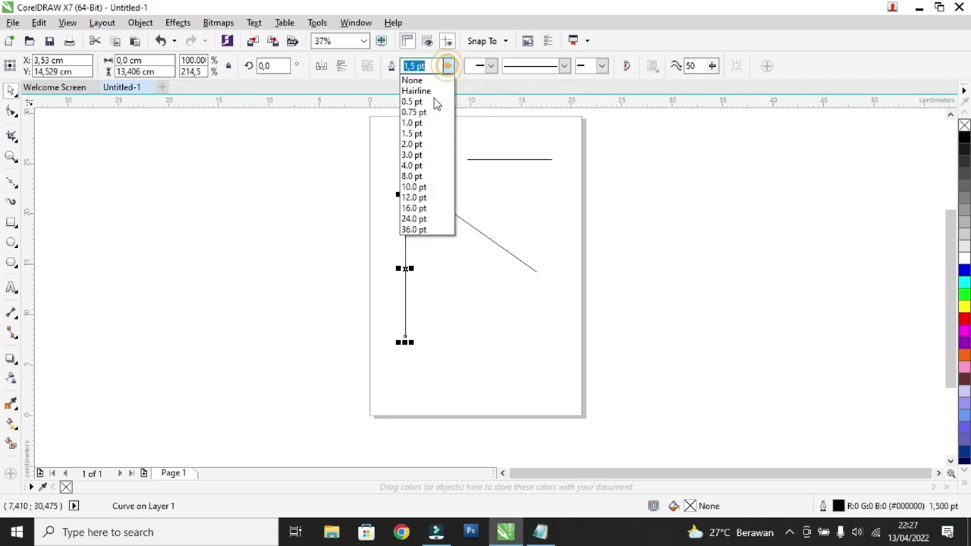
{"action": "left_click", "coordinate": [414, 176]}
{"action": "left_click", "coordinate": [426, 242]}
{"action": "left_click", "coordinate": [407, 229]}
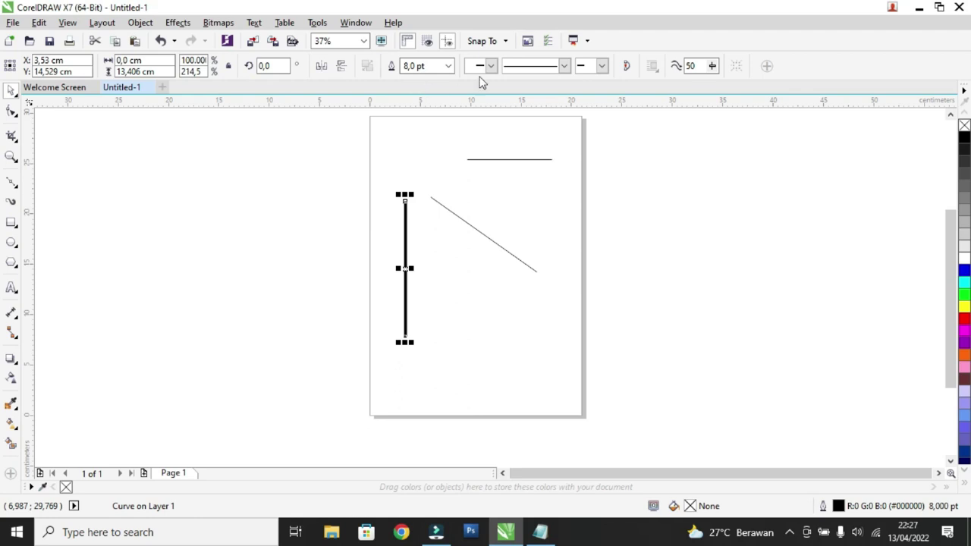
- Try the tightly spaced dotted line style and the more widely spaced dotted one on the vertical line
{"action": "left_click", "coordinate": [563, 67]}
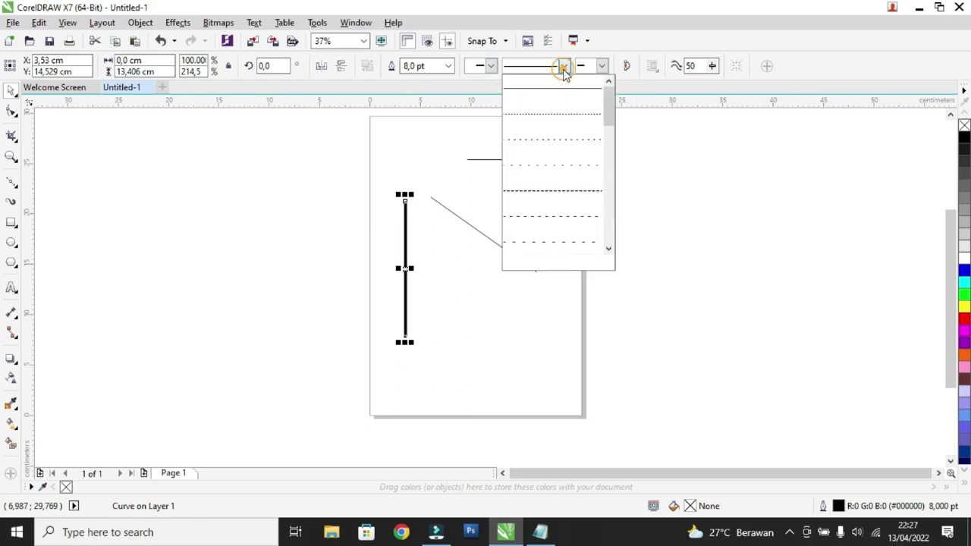
{"action": "left_click", "coordinate": [534, 119]}
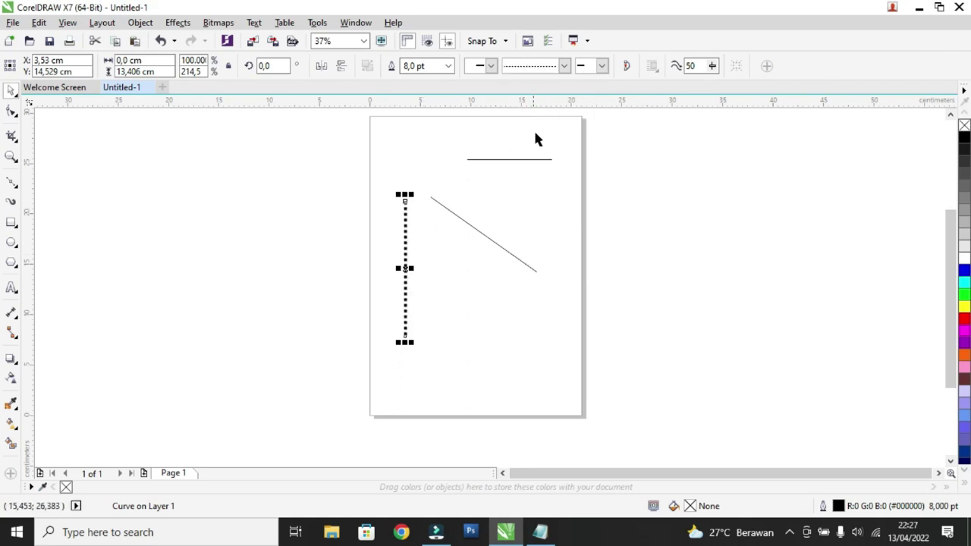
{"action": "left_click", "coordinate": [564, 68]}
{"action": "left_click", "coordinate": [556, 140]}
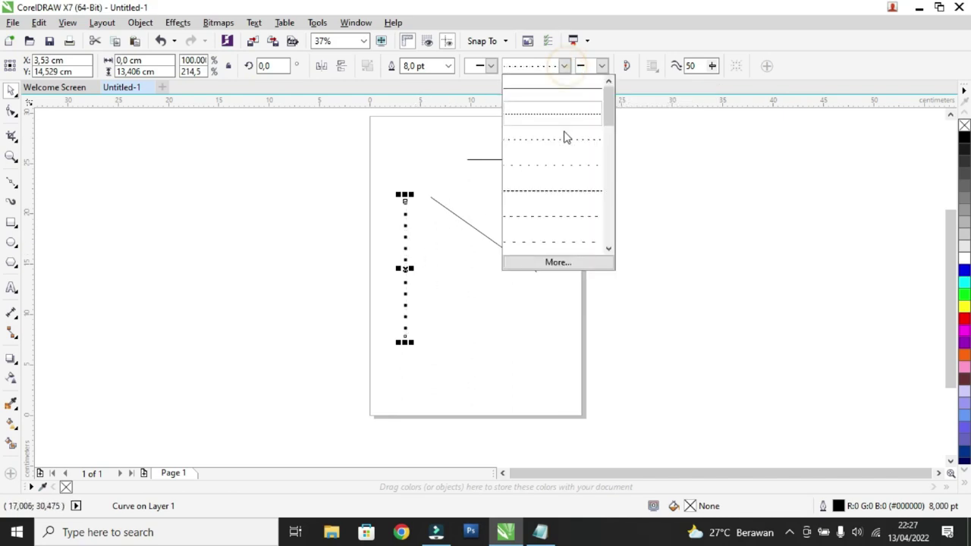
- Give the vertical line the closely spaced dashed style, followed by the dashed style with wider gaps
{"action": "left_click", "coordinate": [546, 191]}
{"action": "left_click", "coordinate": [564, 68]}
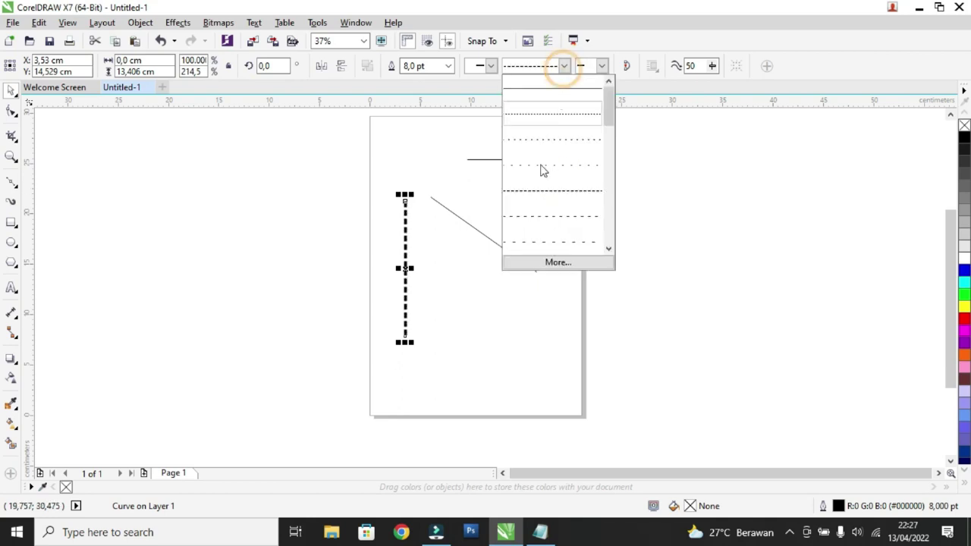
{"action": "left_click", "coordinate": [548, 221]}
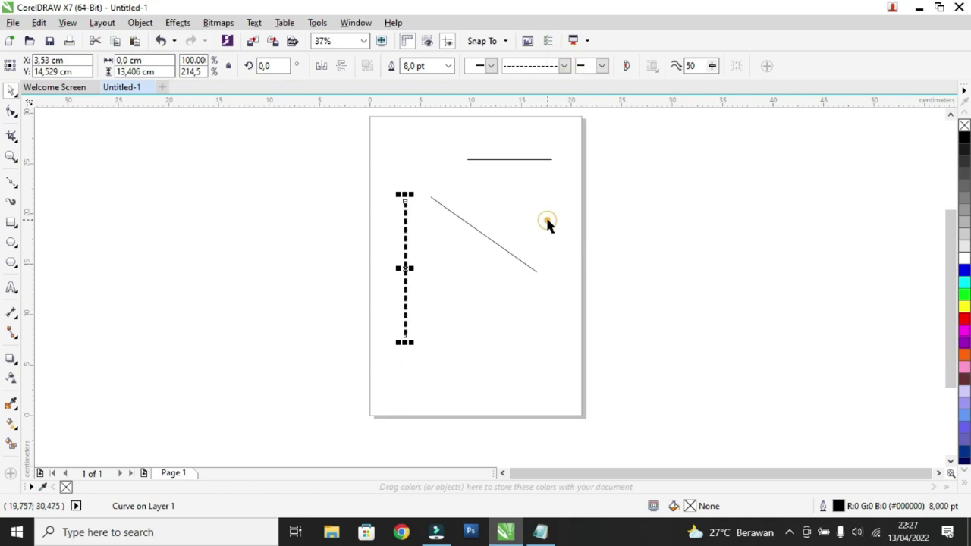
- Give the thick vertical line a closely spaced dotted line style
{"action": "left_click", "coordinate": [565, 67]}
{"action": "left_click", "coordinate": [551, 114]}
{"action": "left_click", "coordinate": [427, 144]}
{"action": "left_click", "coordinate": [406, 216]}
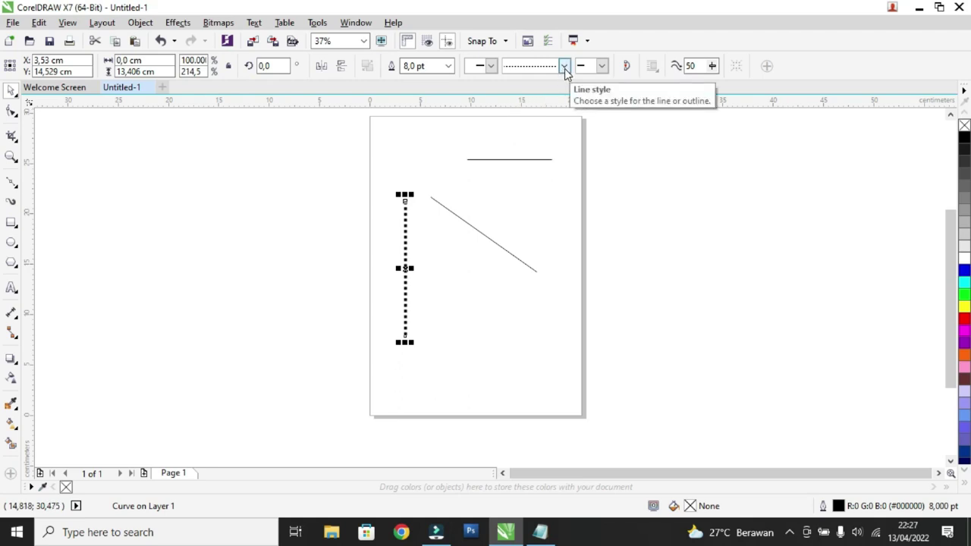
- Add a solid triangular arrowhead to the start of the horizontal line
{"action": "left_click", "coordinate": [525, 159]}
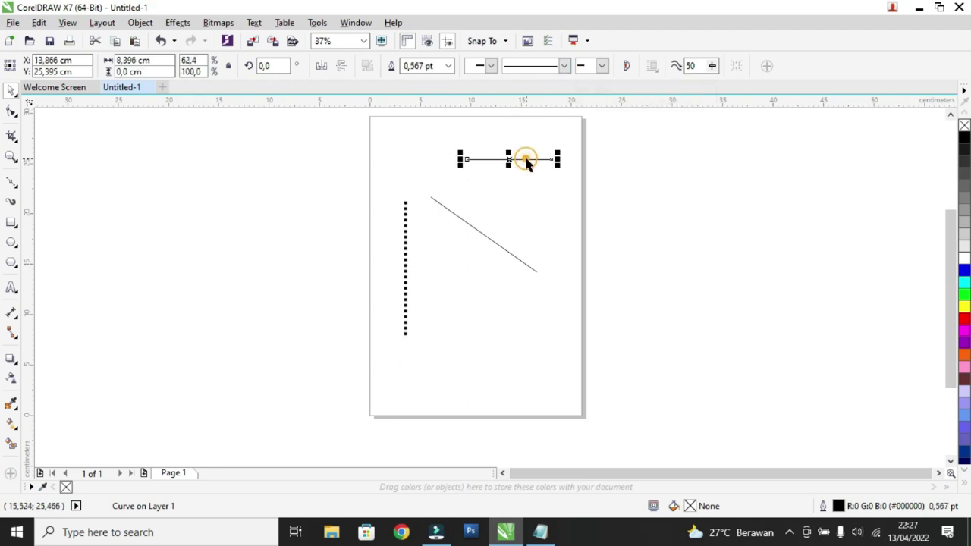
{"action": "left_click", "coordinate": [490, 67]}
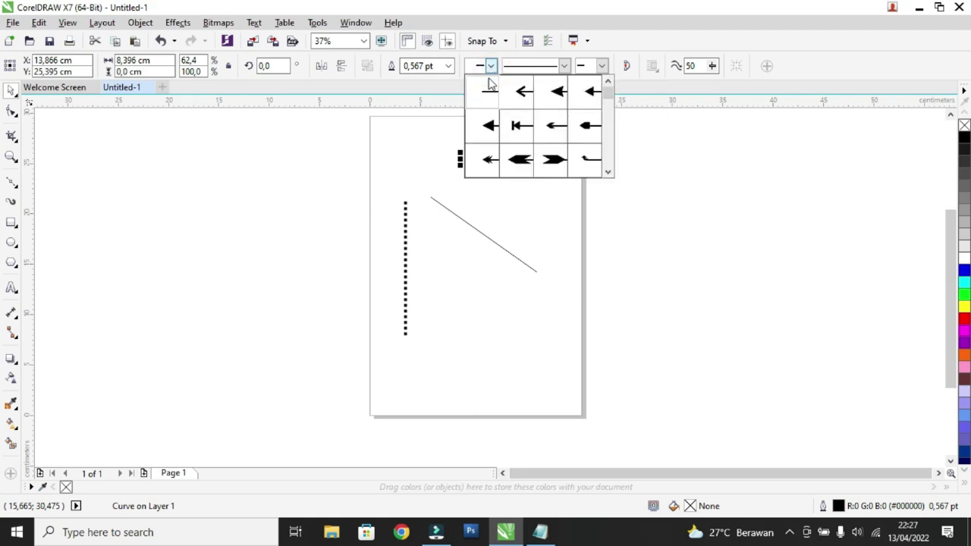
{"action": "left_click", "coordinate": [490, 125]}
{"action": "scroll", "coordinate": [471, 166], "scroll_direction": "up", "scroll_amount": 1}
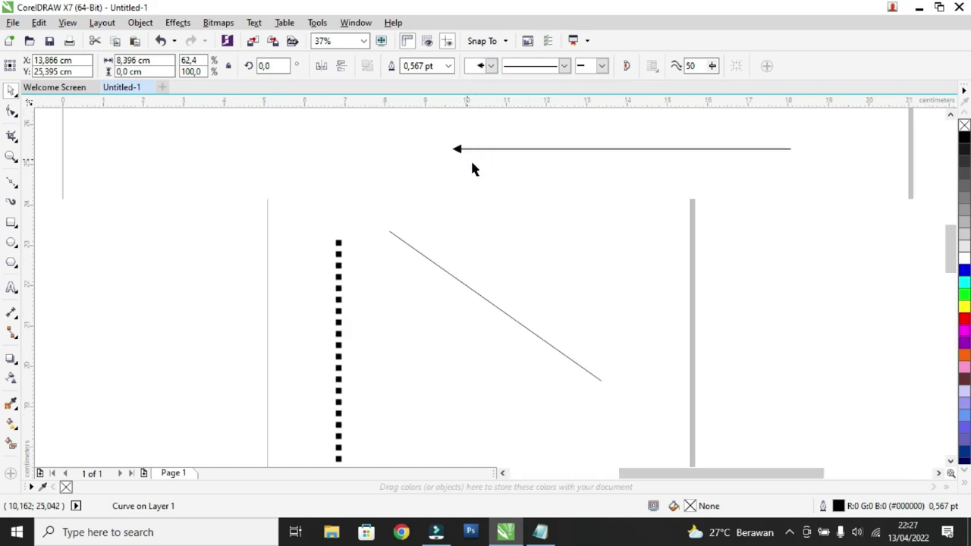
{"action": "scroll", "coordinate": [470, 158], "scroll_direction": "up", "scroll_amount": 3}
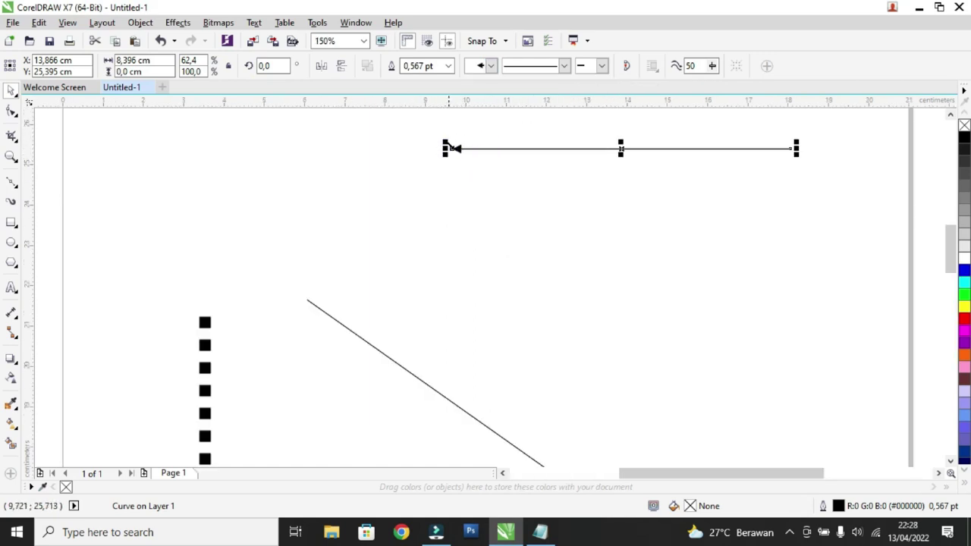
- Add the feathered solid arrowhead to the end of the horizontal line and inspect both line ends
{"action": "left_click", "coordinate": [603, 67]}
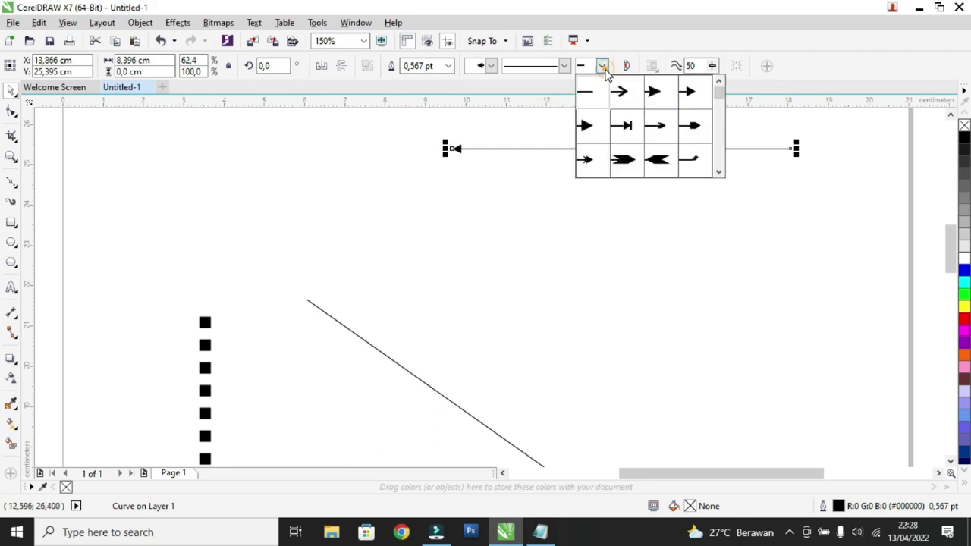
{"action": "left_click", "coordinate": [620, 160]}
{"action": "left_click", "coordinate": [750, 198]}
{"action": "scroll", "coordinate": [794, 148], "scroll_direction": "up", "scroll_amount": 2}
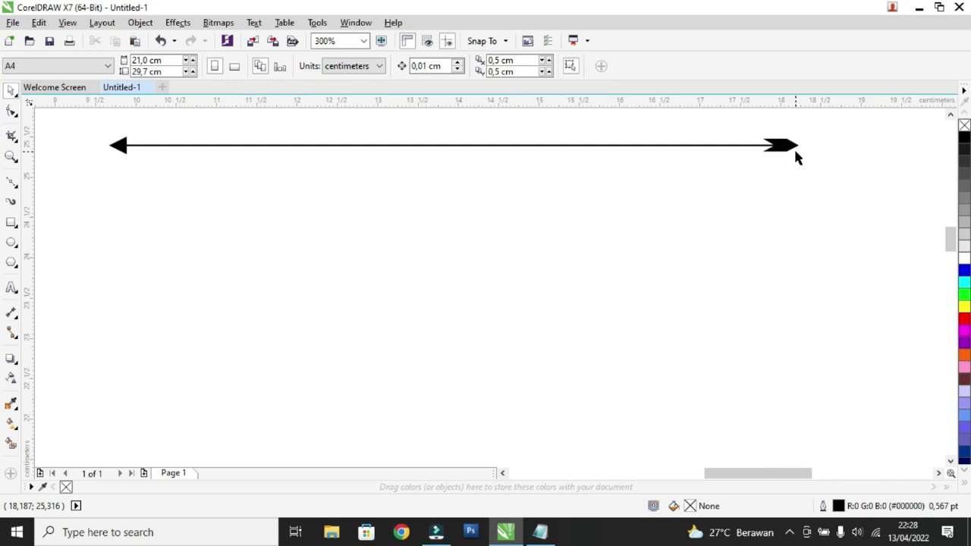
{"action": "scroll", "coordinate": [796, 155], "scroll_direction": "down", "scroll_amount": 2}
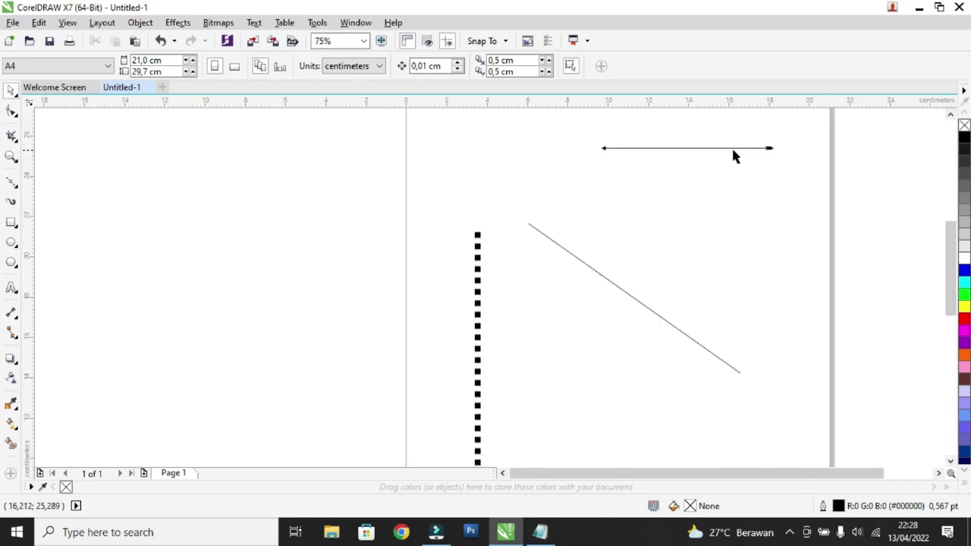
{"action": "scroll", "coordinate": [623, 196], "scroll_direction": "down", "scroll_amount": 1}
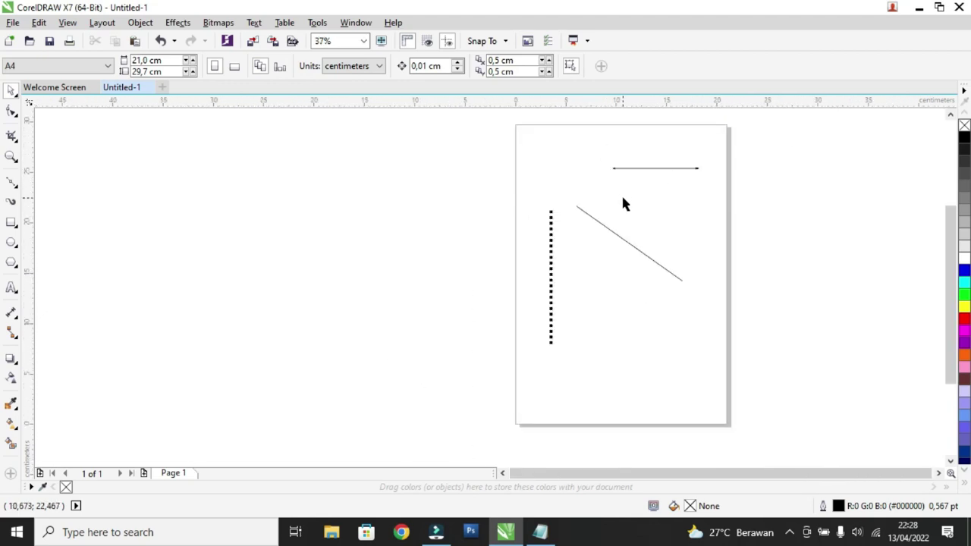
- Move the dotted vertical line up about 3.4 cm and shift the diagonal line slightly upward
{"action": "left_click", "coordinate": [622, 168]}
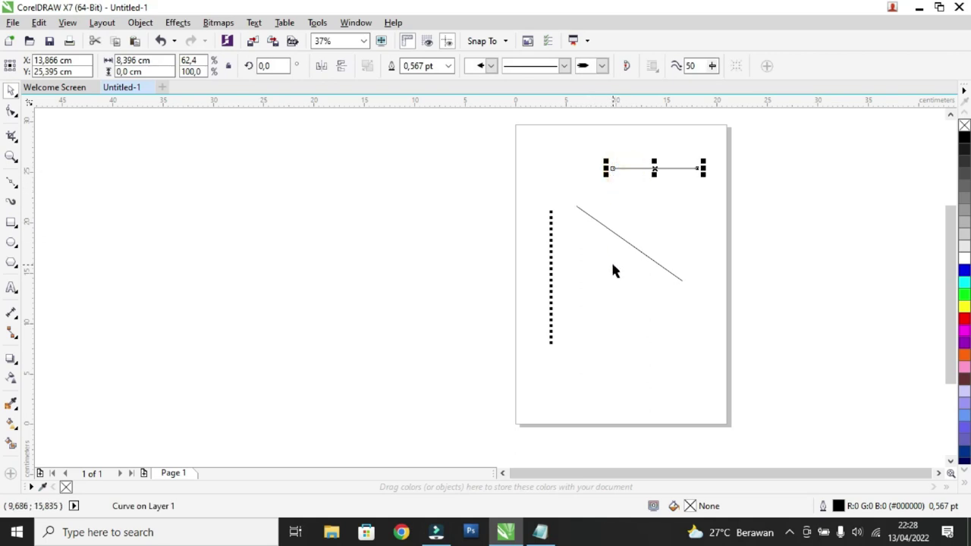
{"action": "left_click_drag", "start_coordinate": [550, 243], "coordinate": [589, 196]}
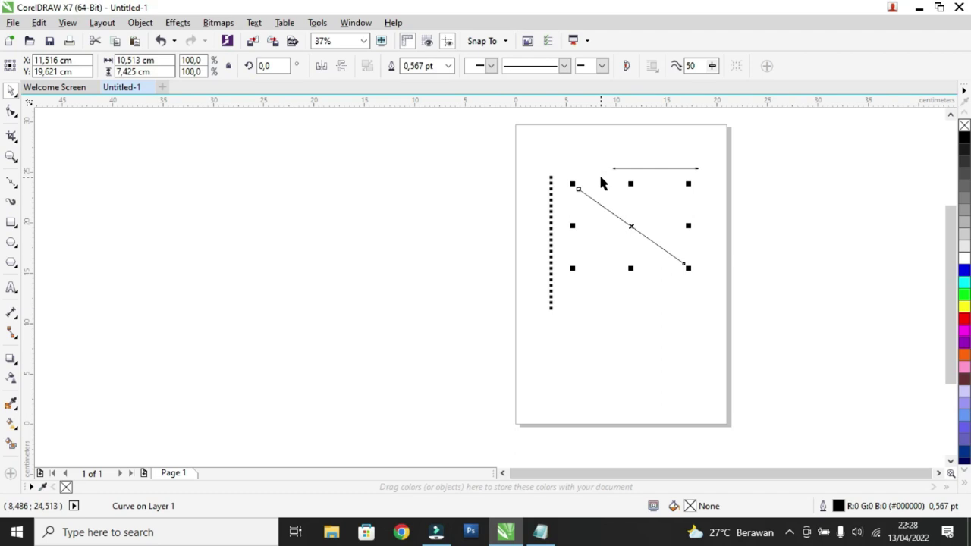
{"action": "scroll", "coordinate": [643, 170], "scroll_direction": "up", "scroll_amount": 2}
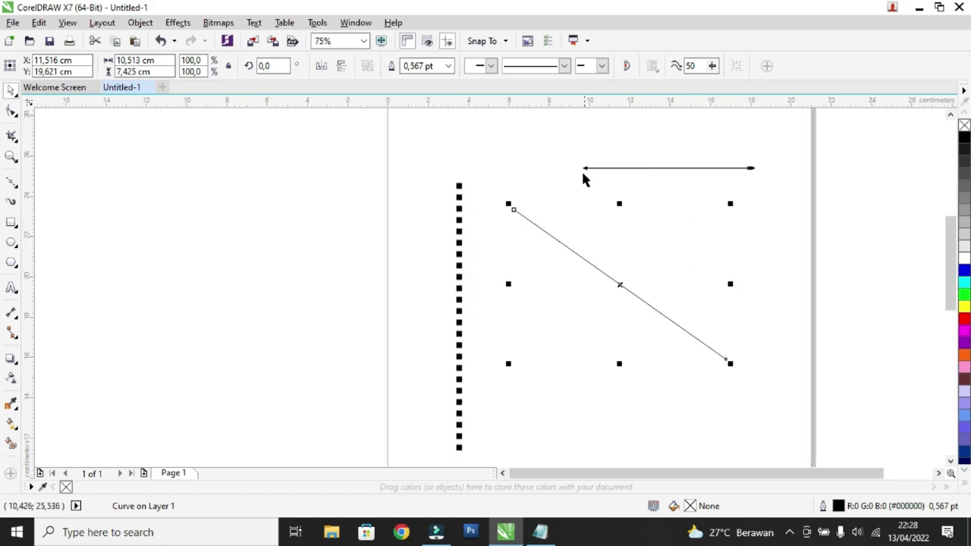
{"action": "scroll", "coordinate": [615, 172], "scroll_direction": "down", "scroll_amount": 2}
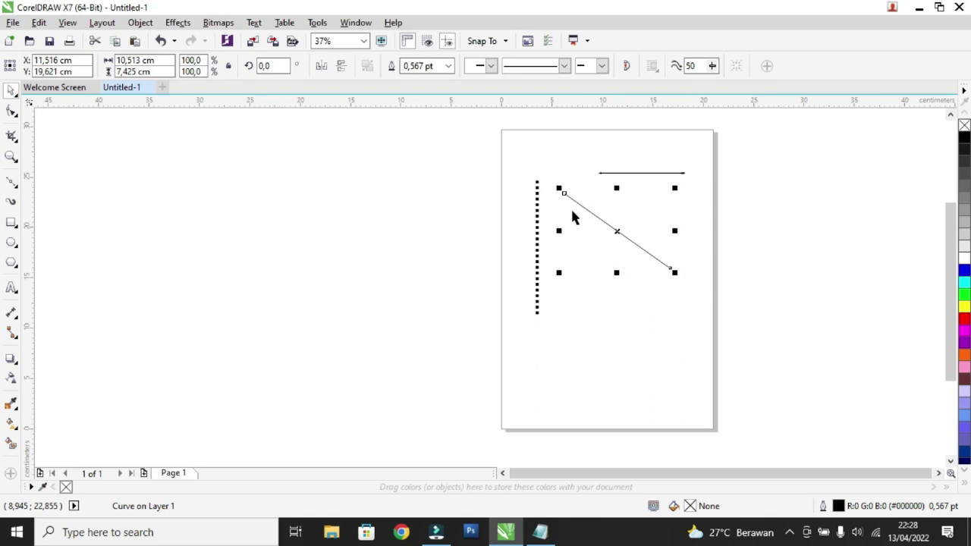
- Colour the dotted vertical line's outline red
{"action": "left_click", "coordinate": [537, 219]}
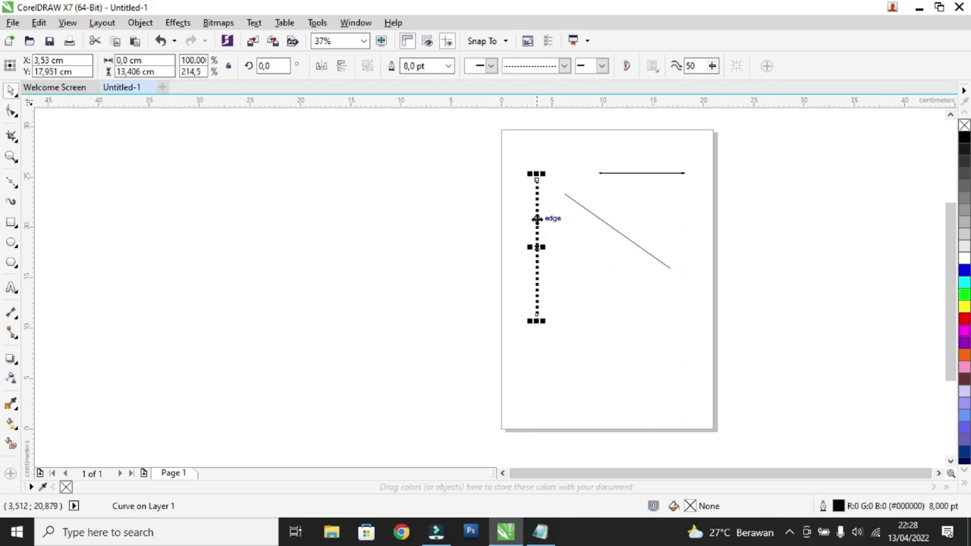
{"action": "scroll", "coordinate": [571, 216], "scroll_direction": "up", "scroll_amount": 2}
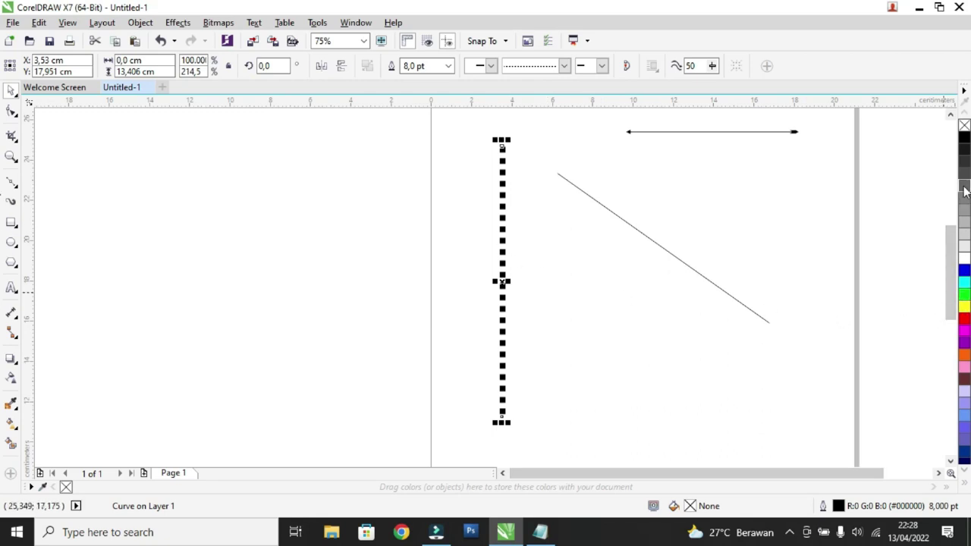
{"action": "right_click", "coordinate": [965, 319]}
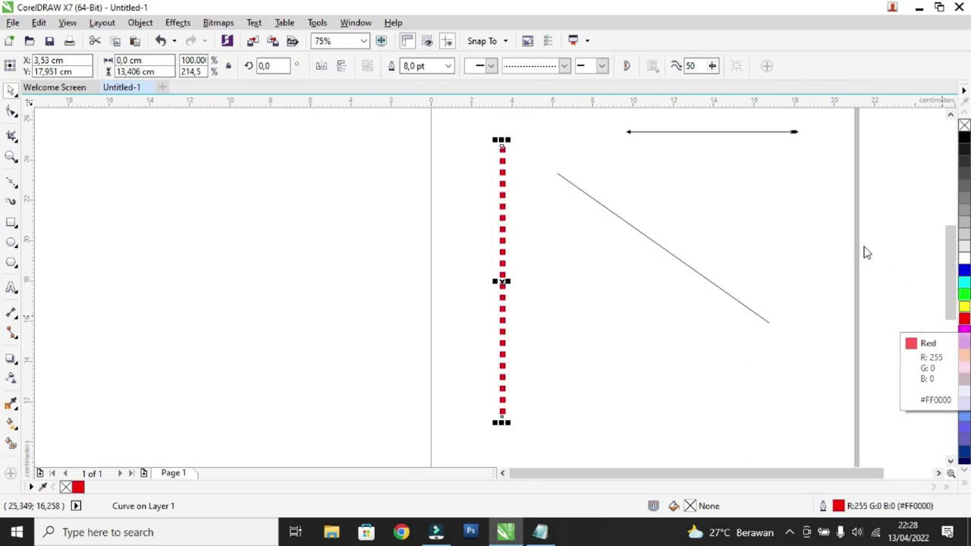
- Apply a red fill to the diagonal line and deselect it
{"action": "left_click", "coordinate": [711, 282]}
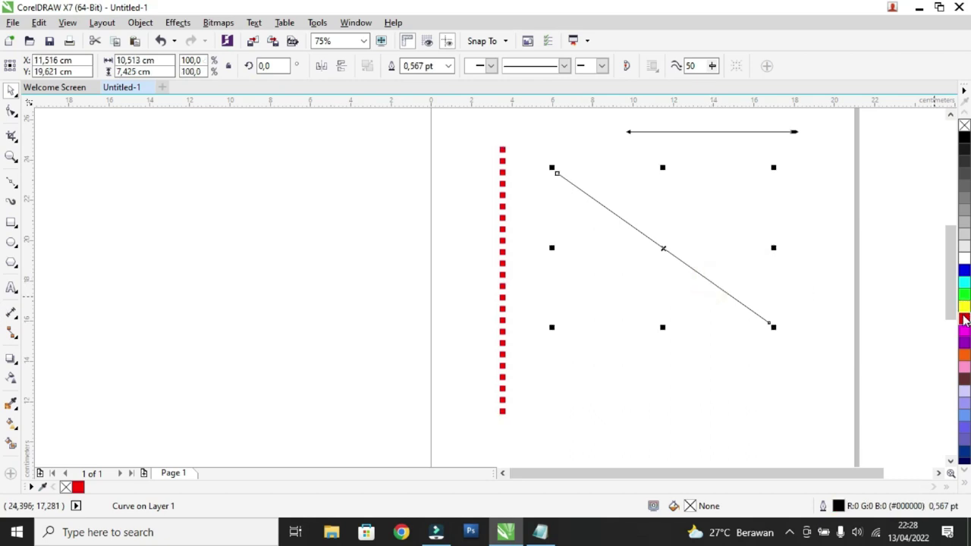
{"action": "left_click", "coordinate": [964, 319]}
{"action": "left_click", "coordinate": [840, 307]}
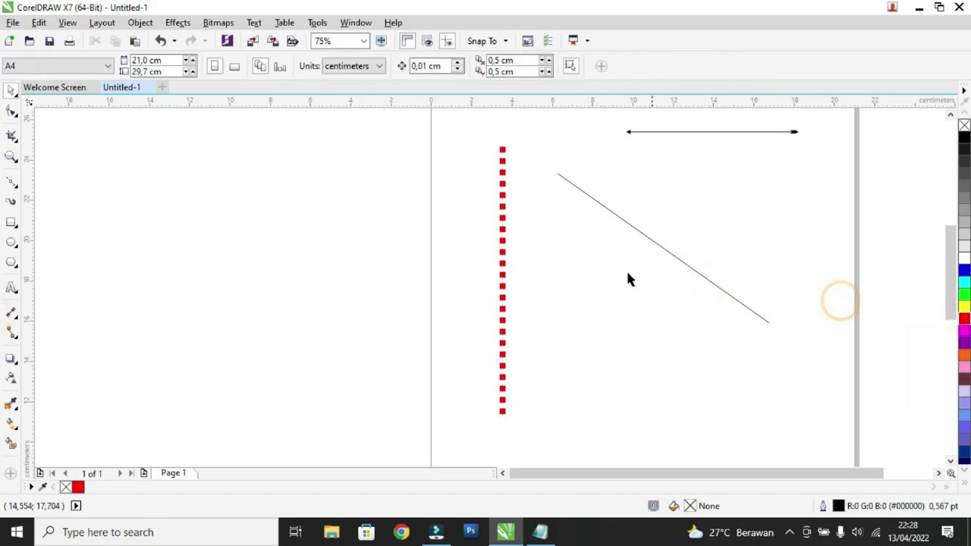
- Recolour the dotted vertical line's outline yellow, and change it to blue
{"action": "left_click", "coordinate": [502, 244]}
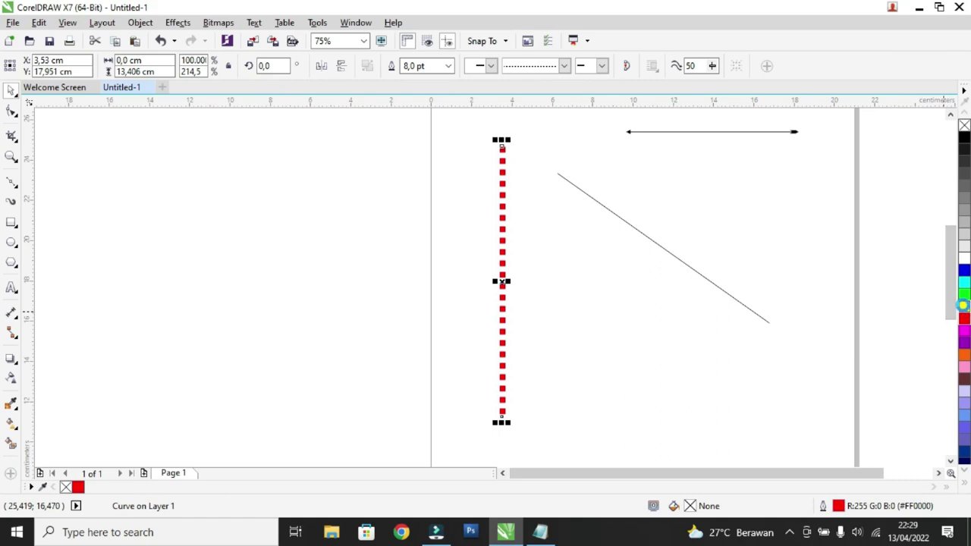
{"action": "right_click", "coordinate": [963, 305]}
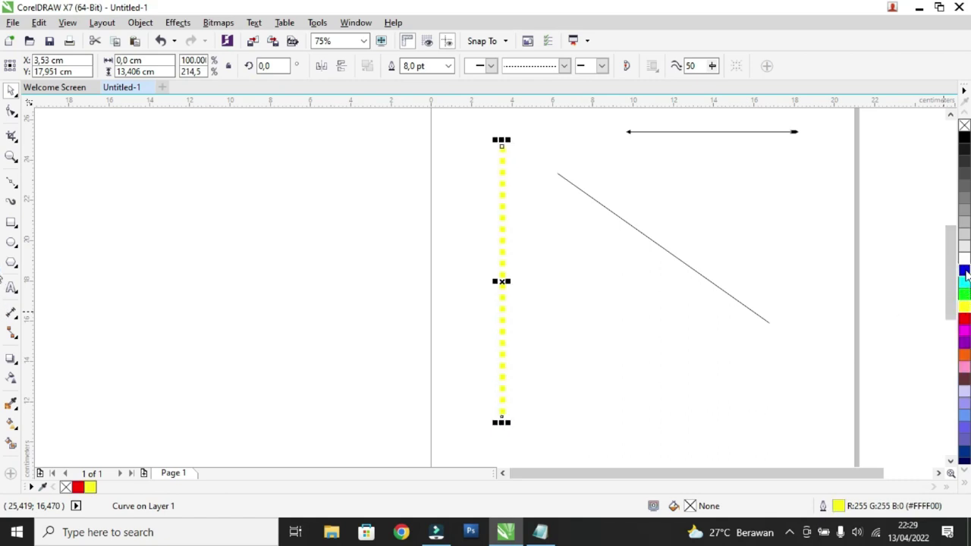
{"action": "right_click", "coordinate": [964, 269]}
- Colour the horizontal arrow line's outline blue, change it to magenta and deselect the line
{"action": "left_click", "coordinate": [717, 131]}
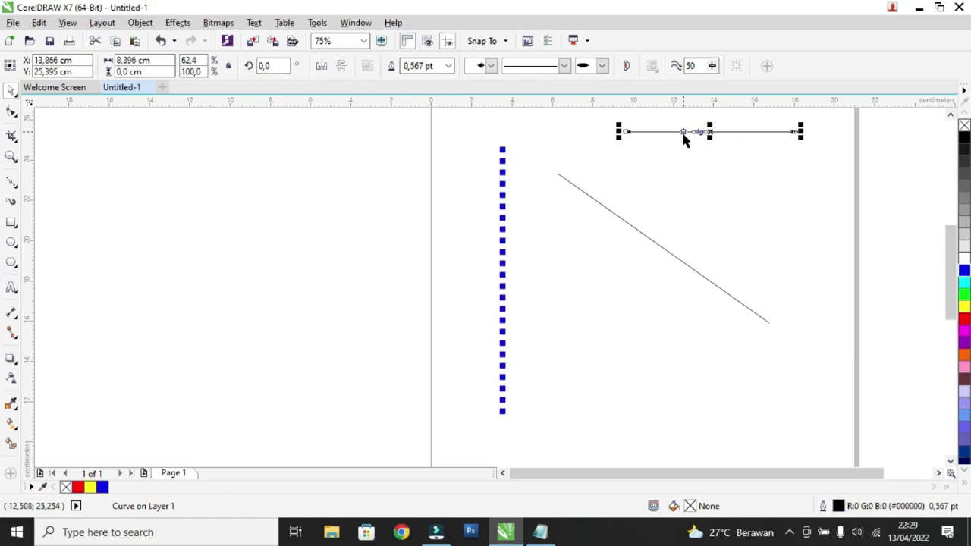
{"action": "right_click", "coordinate": [964, 270]}
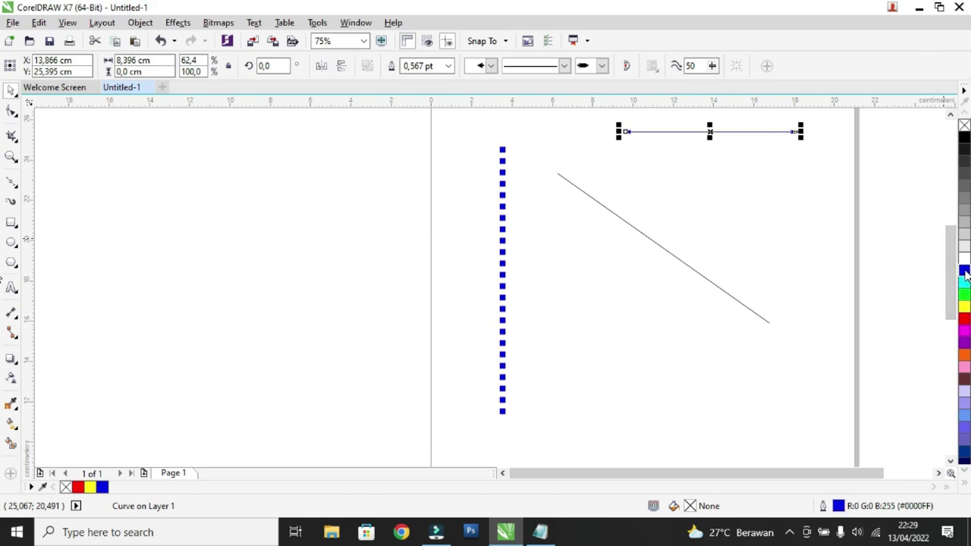
{"action": "right_click", "coordinate": [964, 330]}
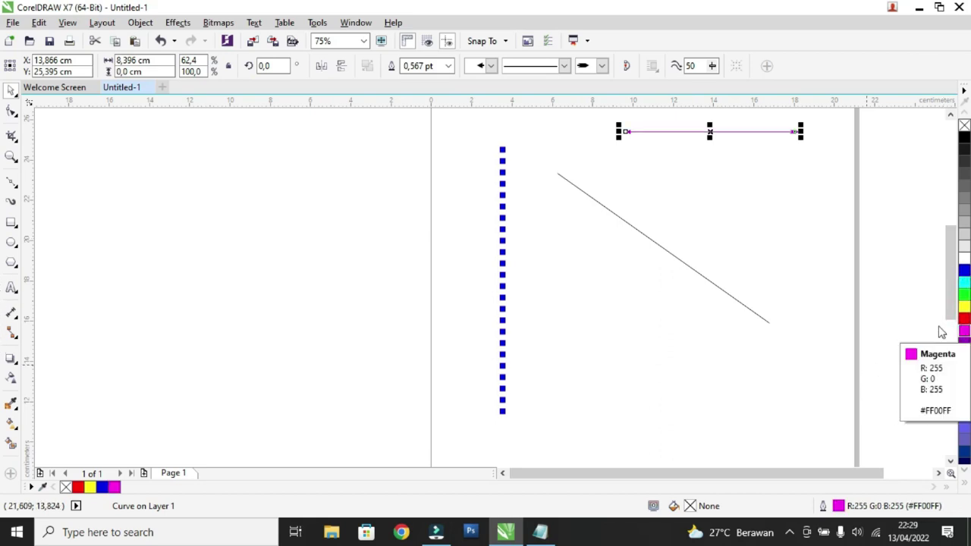
{"action": "left_click", "coordinate": [794, 227]}
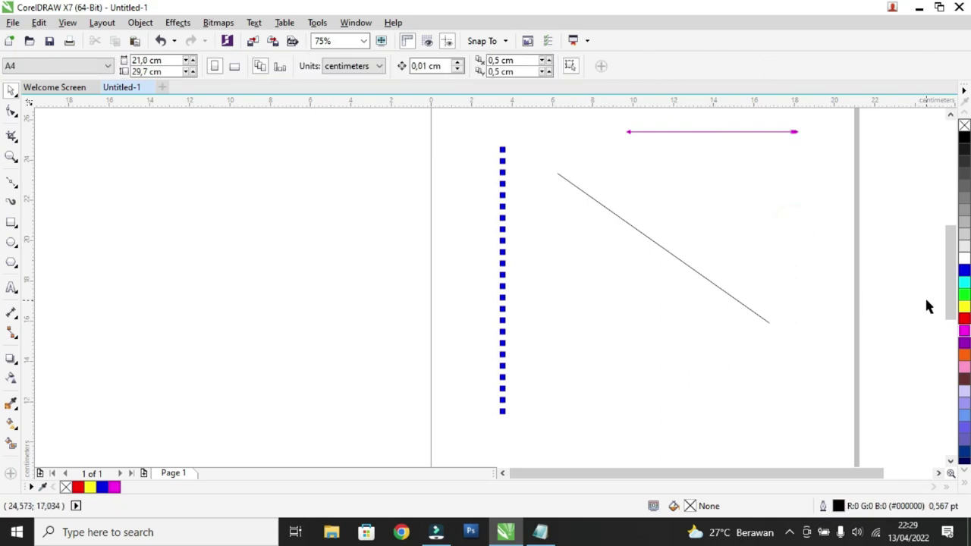
- Colour the diagonal line's outline purple and deselect it
{"action": "left_click", "coordinate": [653, 241]}
{"action": "right_click", "coordinate": [964, 342]}
{"action": "left_click", "coordinate": [834, 311]}
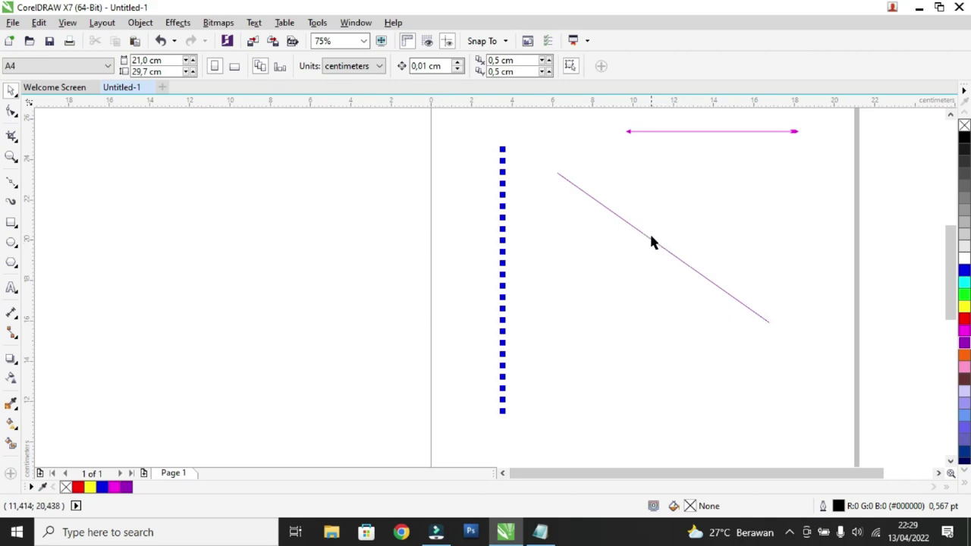
- Pick a point midway along the diagonal line with the Shape tool and convert that segment to a curve
{"action": "left_click", "coordinate": [656, 244]}
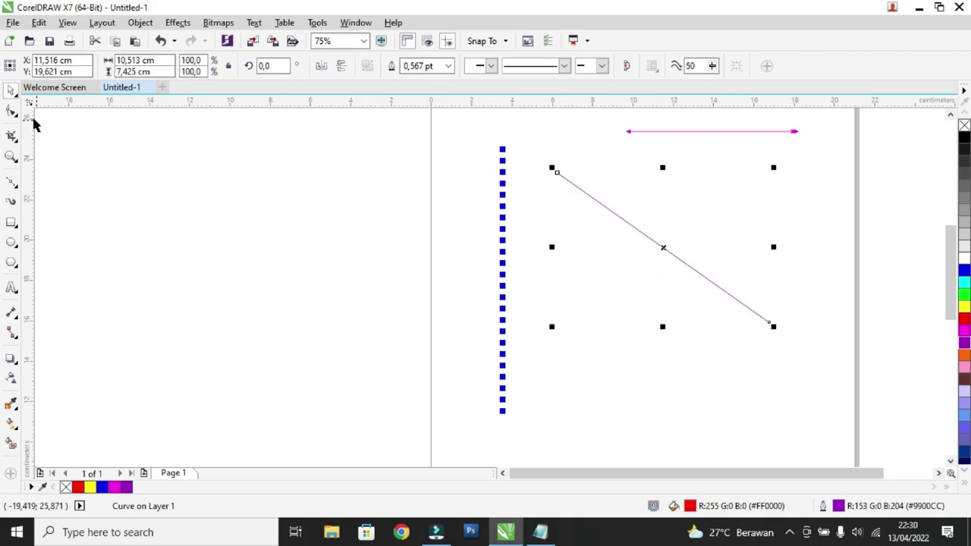
{"action": "left_click", "coordinate": [11, 111]}
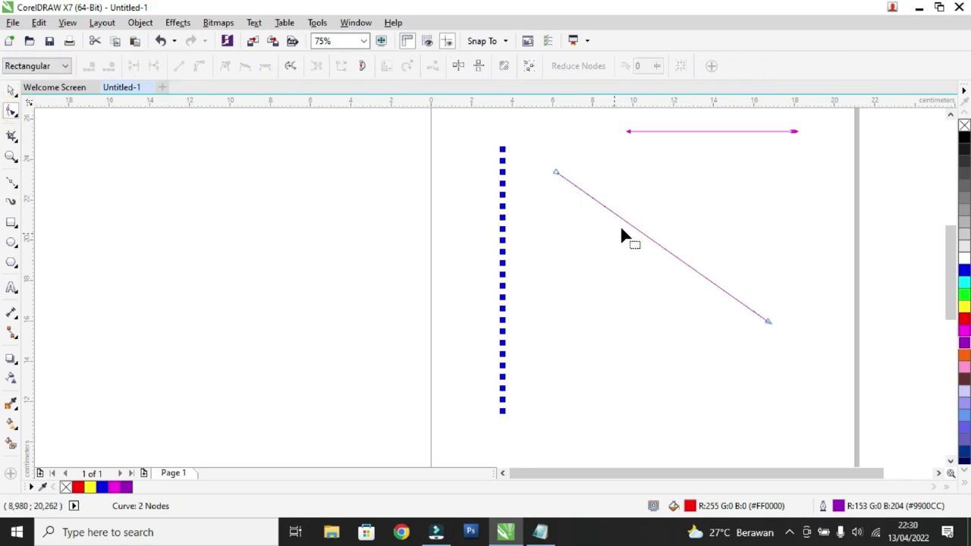
{"action": "left_click", "coordinate": [11, 92]}
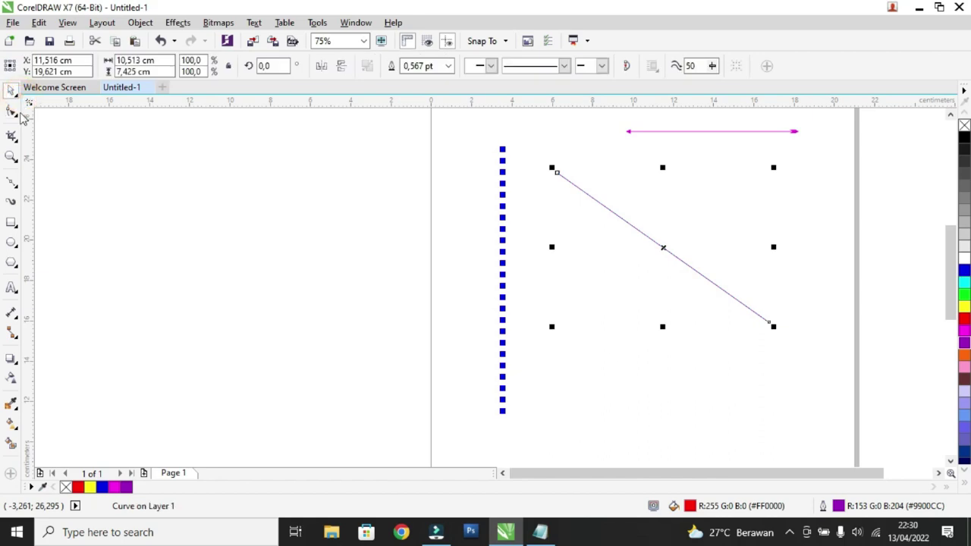
{"action": "left_click", "coordinate": [15, 114]}
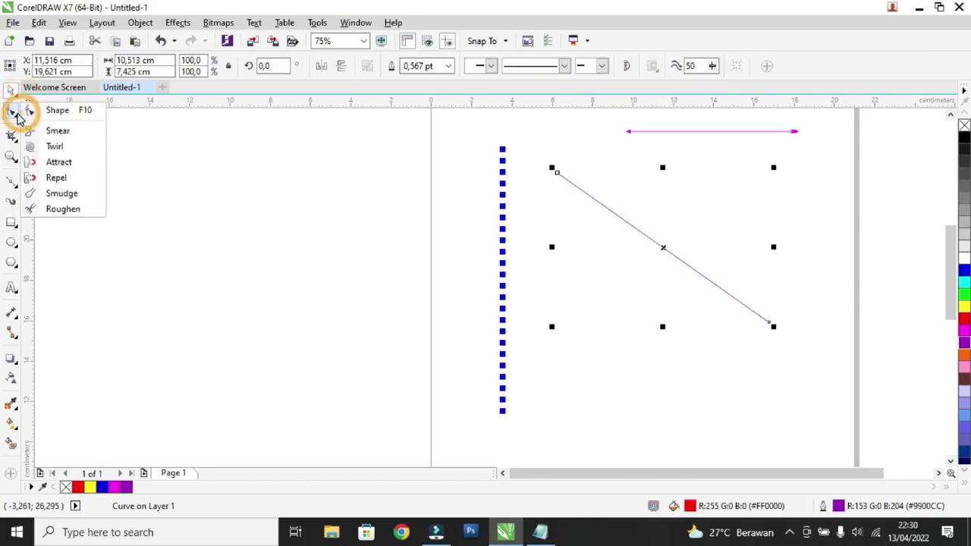
{"action": "left_click", "coordinate": [60, 112]}
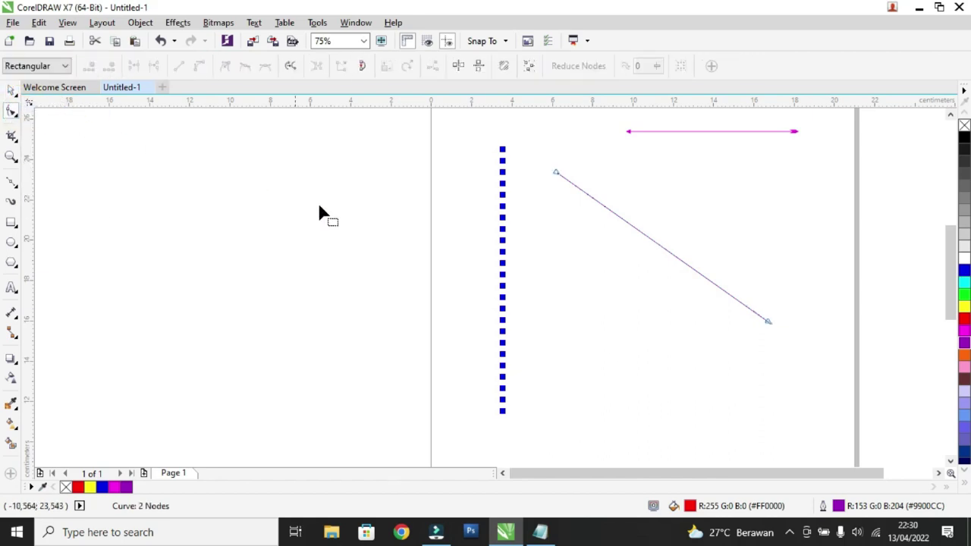
{"action": "left_click", "coordinate": [660, 247]}
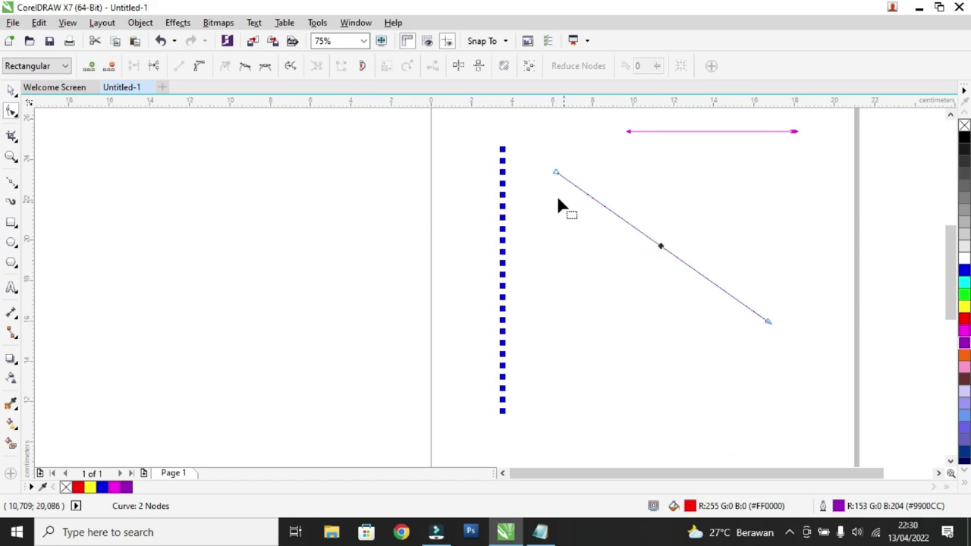
{"action": "left_click", "coordinate": [198, 69]}
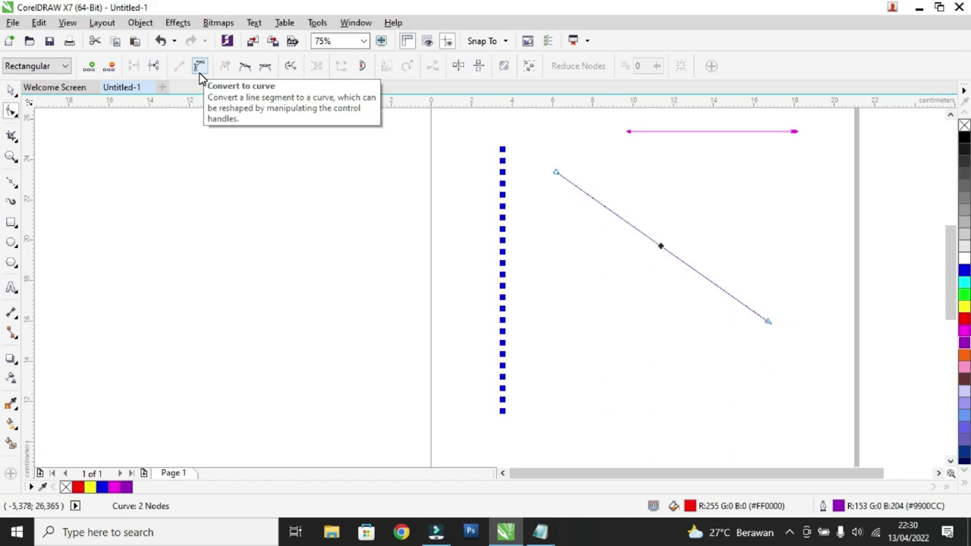
{"action": "left_click", "coordinate": [200, 68]}
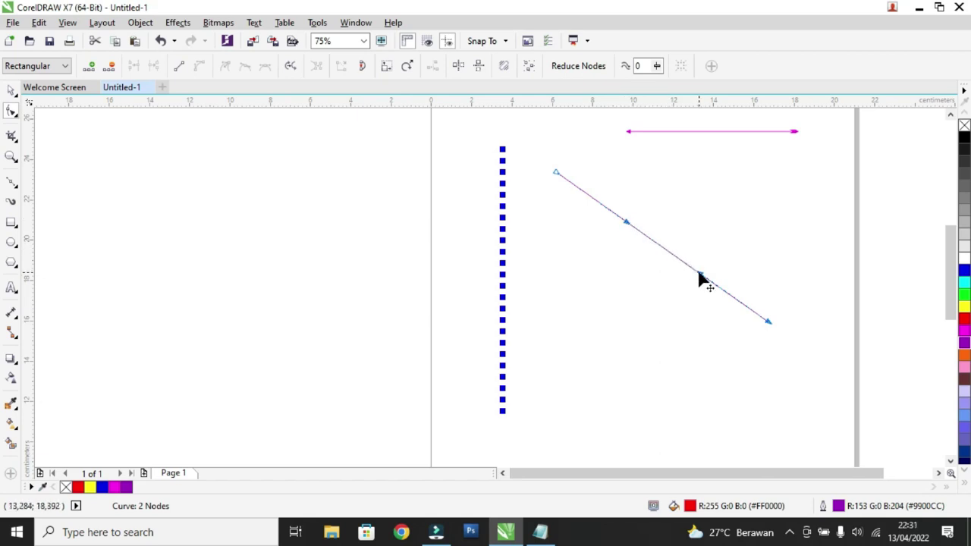
- Bend the diagonal line into a smooth arc bulging down and left by pulling both of its control handles
{"action": "left_click_drag", "start_coordinate": [627, 221], "coordinate": [553, 288]}
{"action": "left_click_drag", "start_coordinate": [697, 276], "coordinate": [643, 348]}
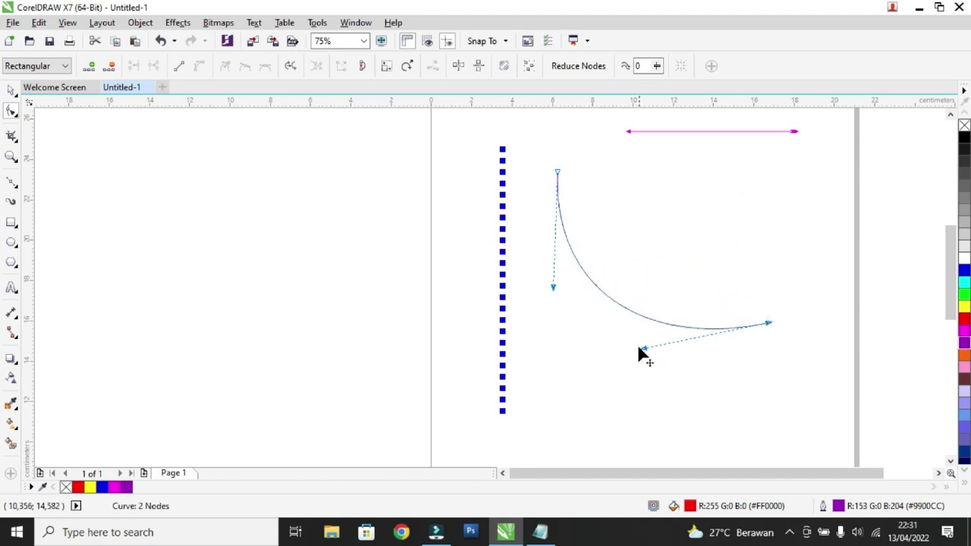
{"action": "left_click_drag", "start_coordinate": [553, 288], "coordinate": [566, 290]}
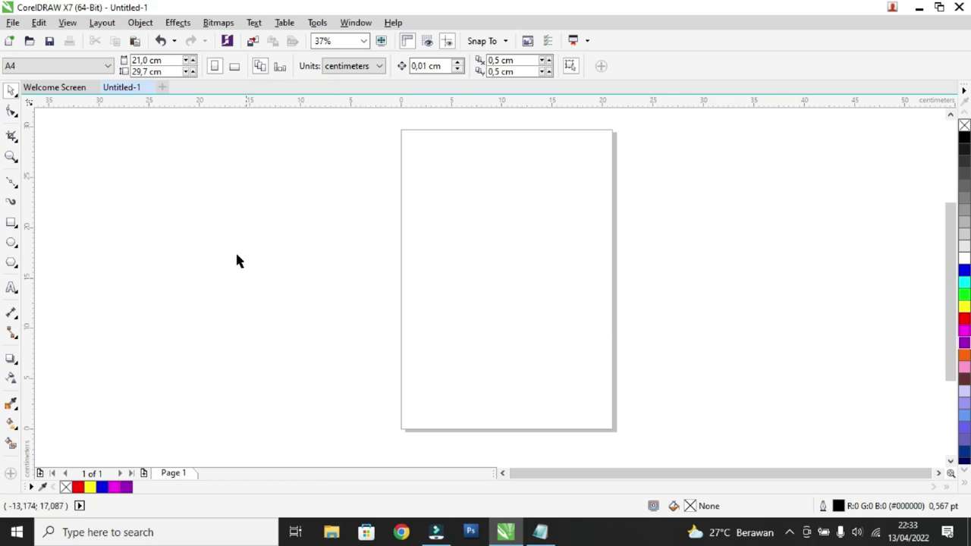
- Draw a tall rectangle about 6 by 13.8 cm beside the page and a square about 10.9 cm wide on the page
{"action": "left_click", "coordinate": [12, 224]}
{"action": "left_click", "coordinate": [39, 221]}
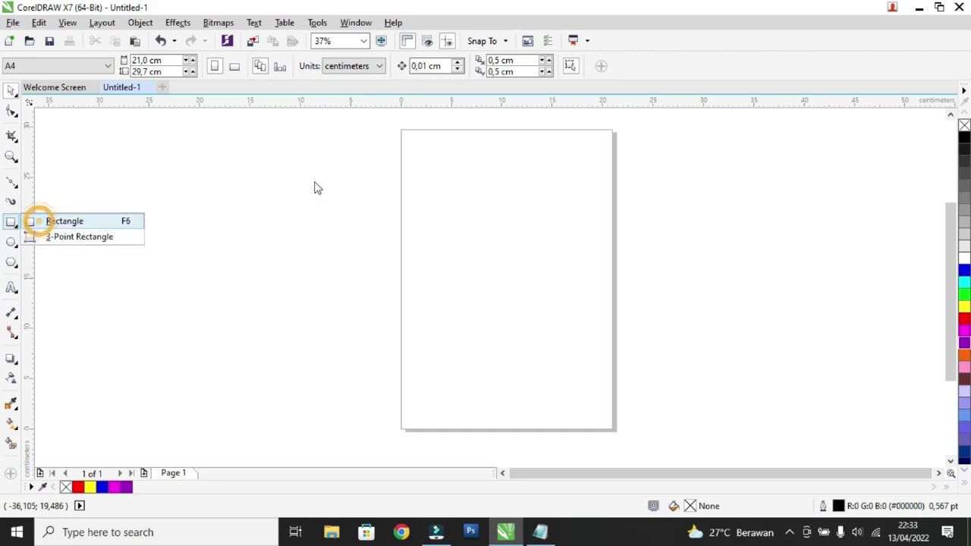
{"action": "left_click_drag", "start_coordinate": [311, 187], "coordinate": [372, 326]}
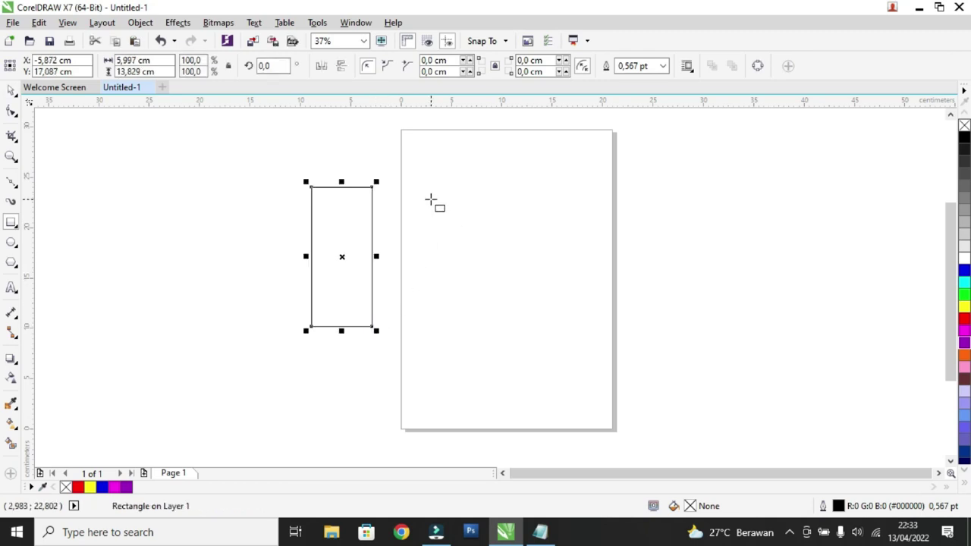
{"action": "left_click_drag", "start_coordinate": [430, 199], "coordinate": [541, 308]}
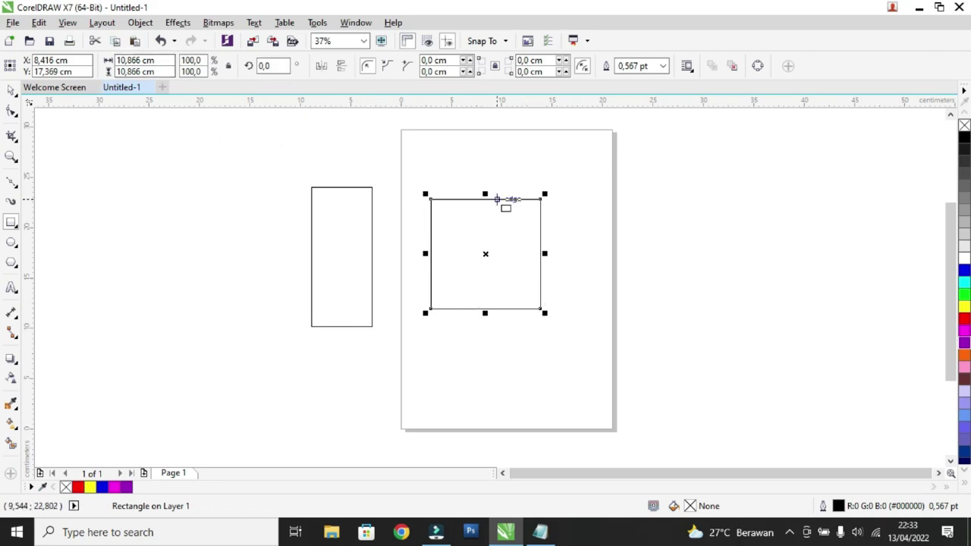
- Draw a smaller square about 7.4 cm wide off the page, to the left of the tall rectangle
{"action": "left_click", "coordinate": [11, 91]}
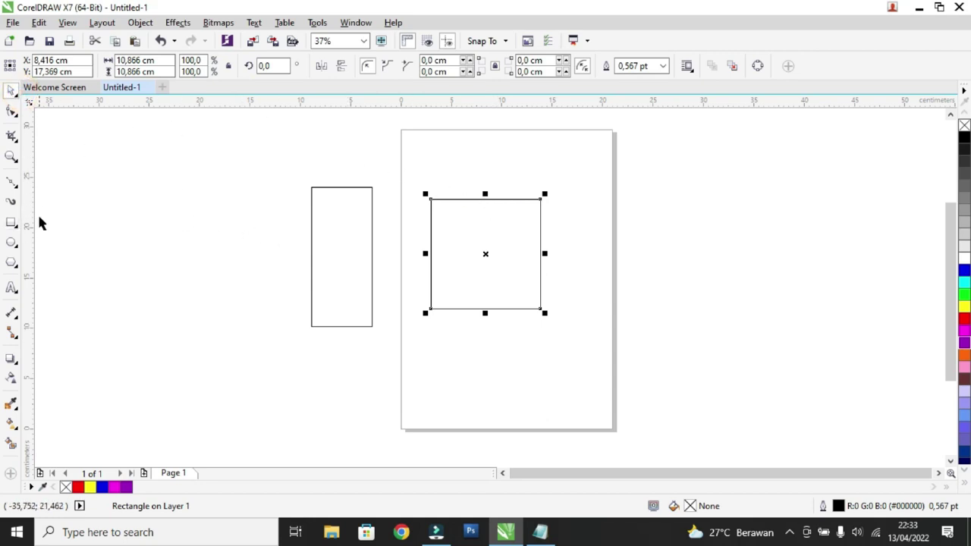
{"action": "left_click", "coordinate": [11, 222]}
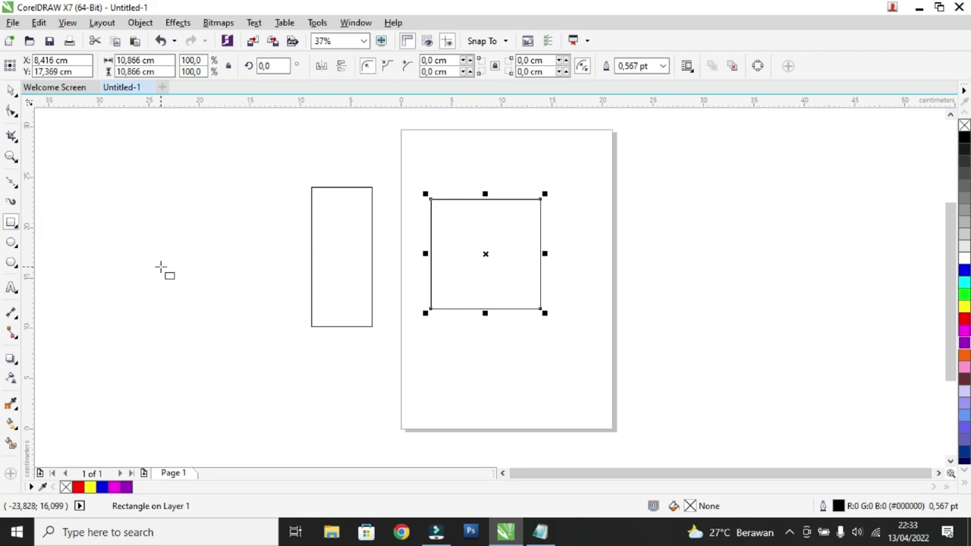
{"action": "left_click_drag", "start_coordinate": [161, 266], "coordinate": [236, 342]}
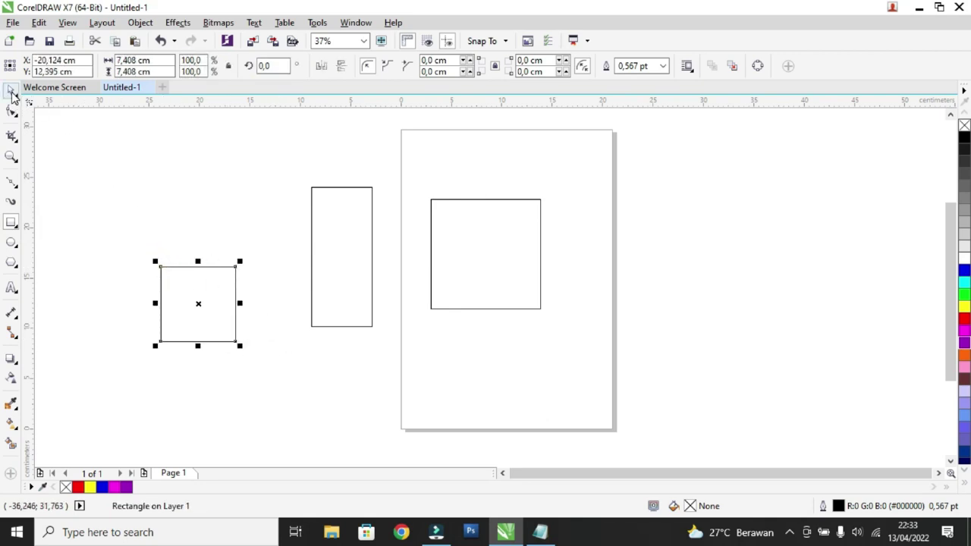
- Draw a circle about 10 cm wide above the small square and an ellipse about 18 by 16 cm right of the page
{"action": "left_click", "coordinate": [16, 244]}
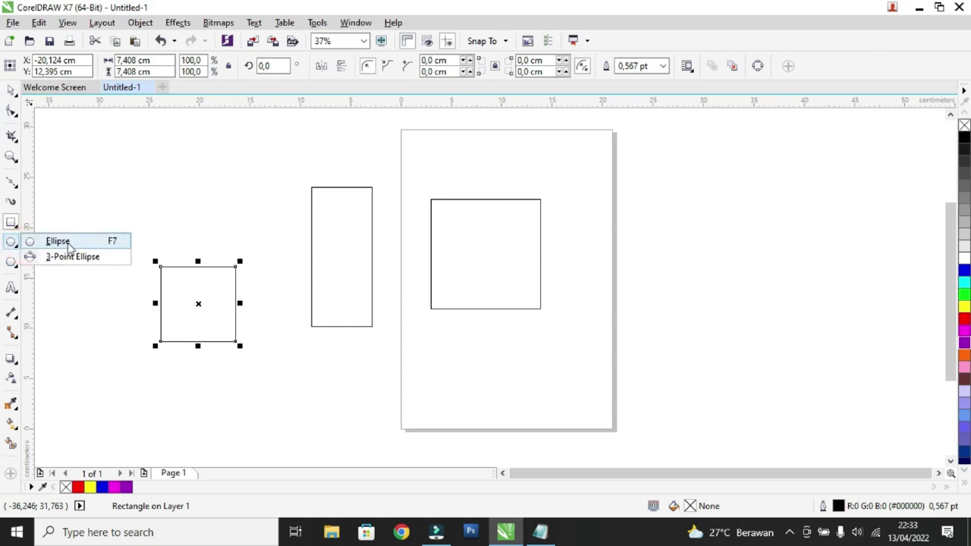
{"action": "left_click", "coordinate": [95, 241]}
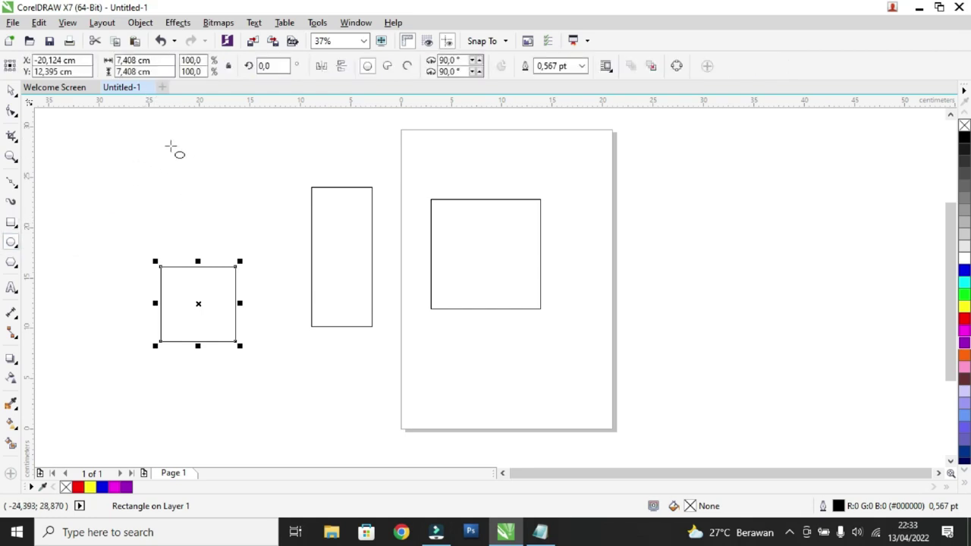
{"action": "left_click_drag", "start_coordinate": [159, 145], "coordinate": [260, 232]}
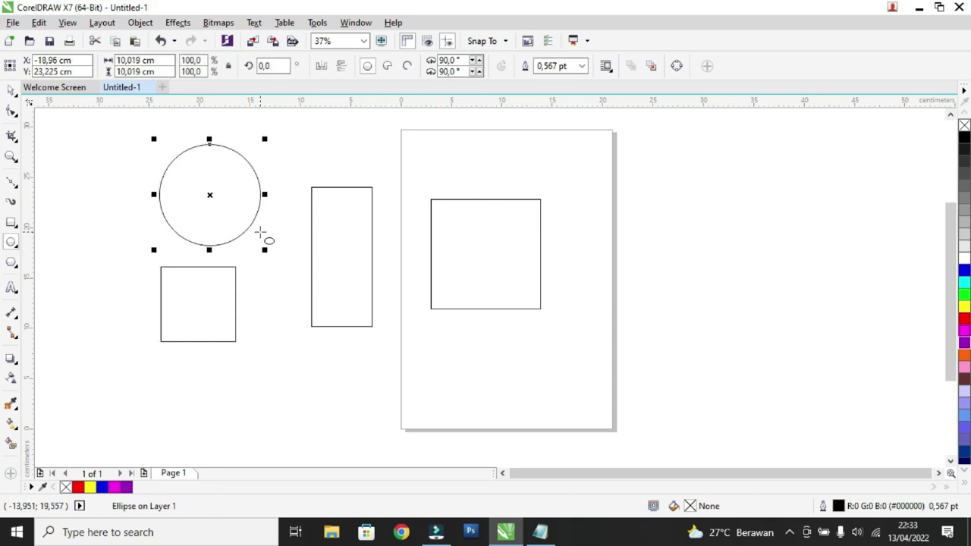
{"action": "left_click_drag", "start_coordinate": [644, 193], "coordinate": [826, 353]}
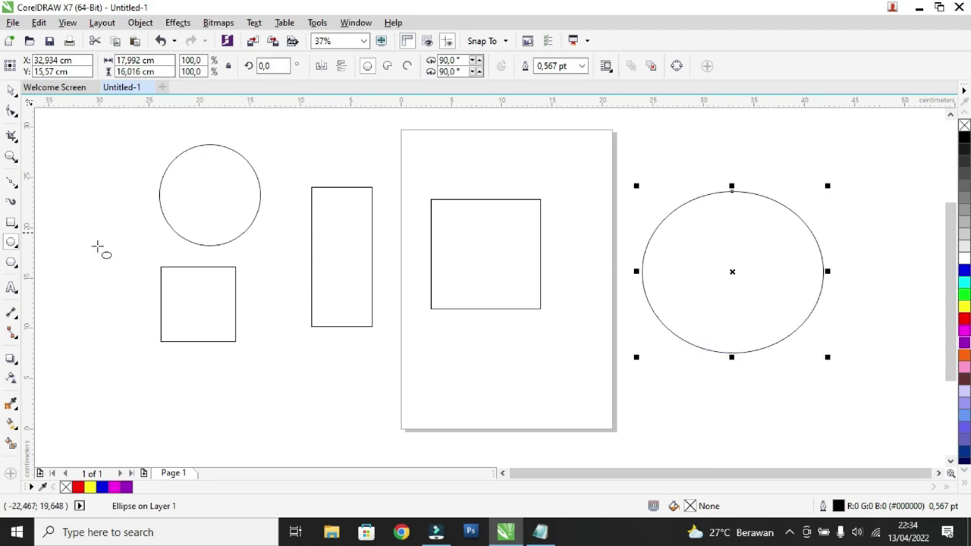
- Draw a three-sided polygon about 9.3 by 8.3 cm across the page's lower right edge
{"action": "left_click", "coordinate": [18, 264]}
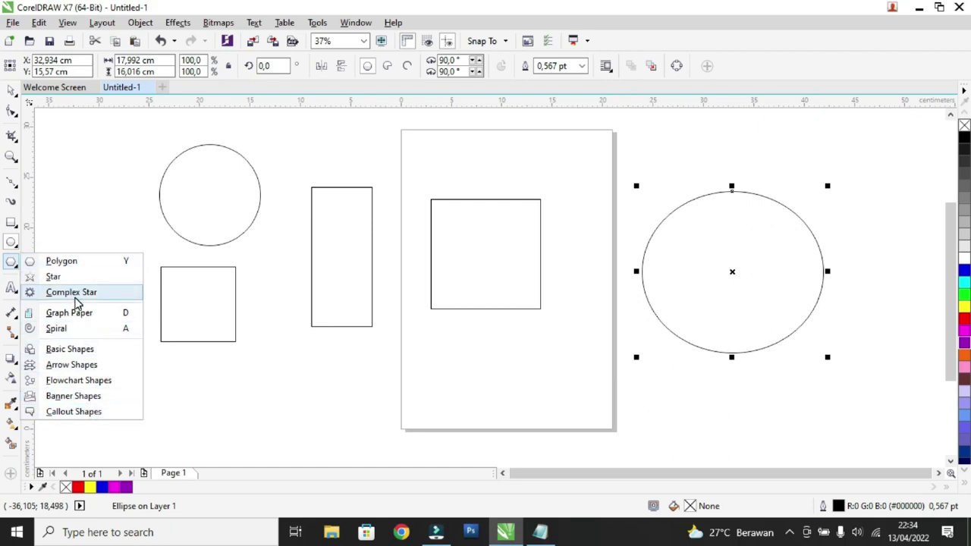
{"action": "left_click", "coordinate": [64, 261]}
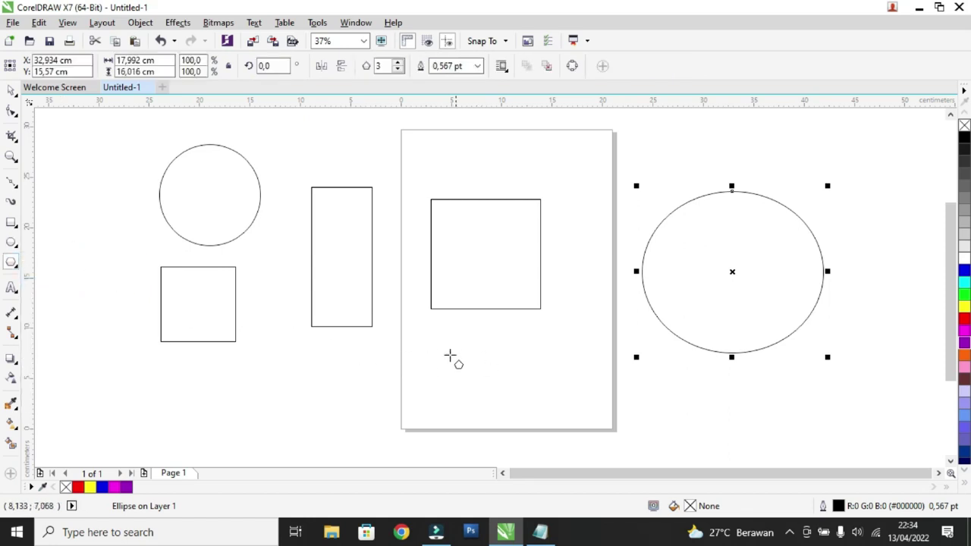
{"action": "left_click", "coordinate": [382, 67]}
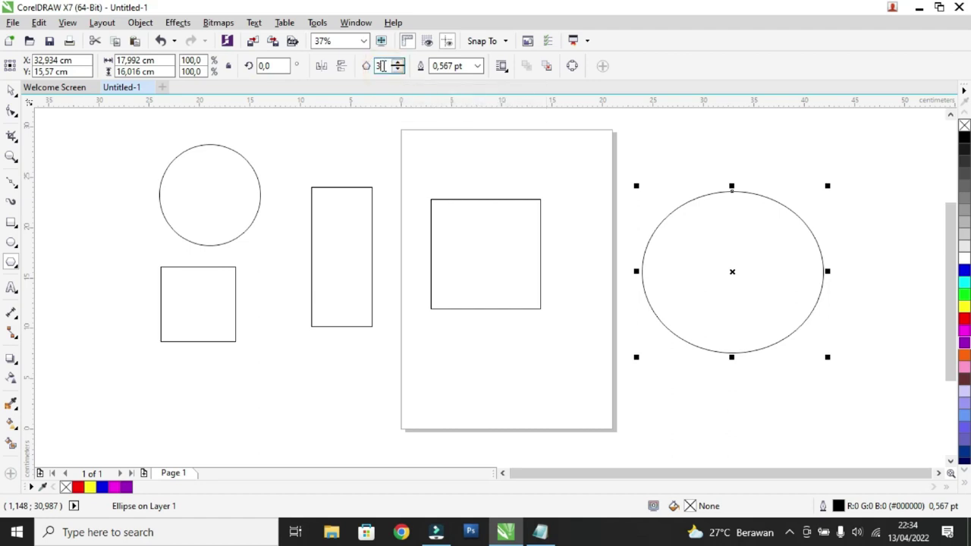
{"action": "left_click", "coordinate": [381, 67]}
{"action": "left_click_drag", "start_coordinate": [561, 339], "coordinate": [671, 453]}
- Vary the polygon's number of sides, raising it to 7 and stepping it back down to 3
{"action": "left_click", "coordinate": [399, 63]}
{"action": "left_click", "coordinate": [398, 63]}
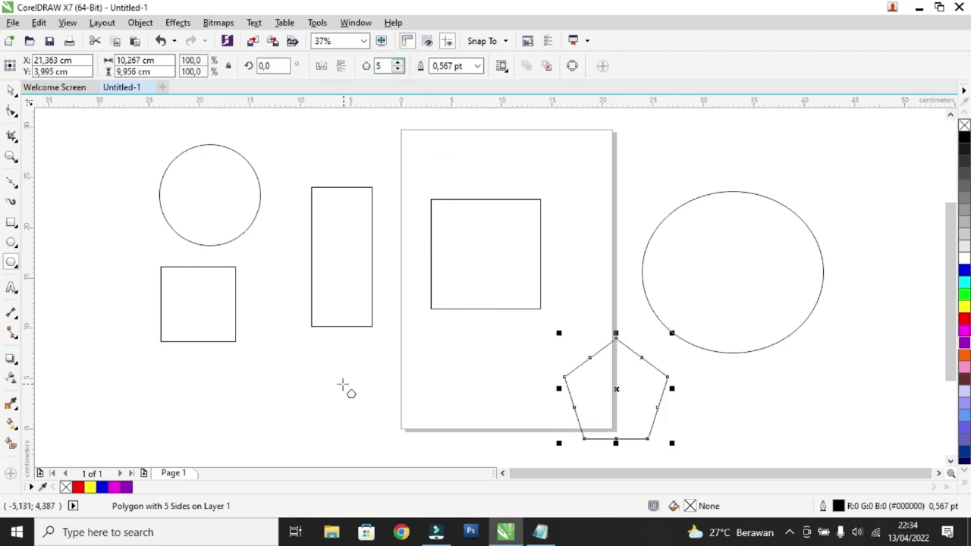
{"action": "left_click", "coordinate": [398, 63]}
{"action": "left_click", "coordinate": [398, 63]}
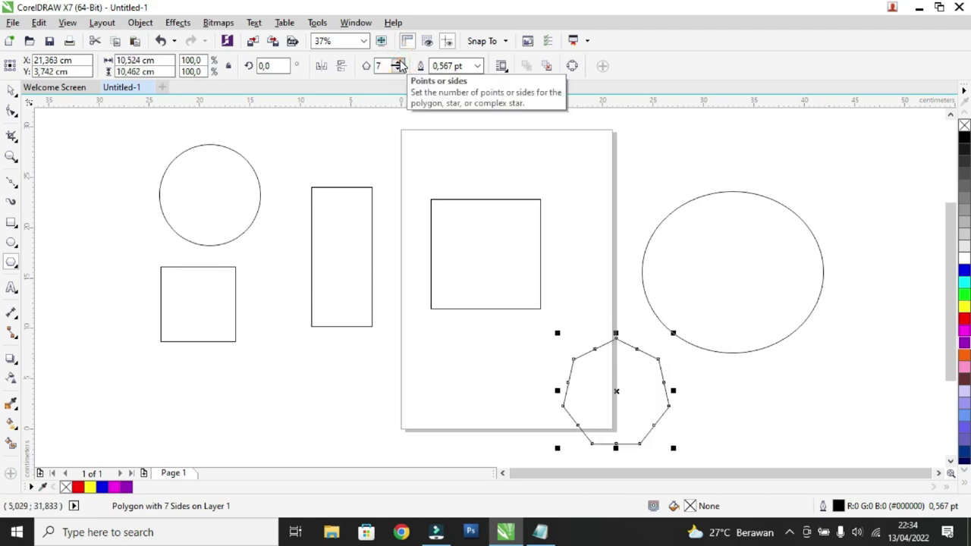
{"action": "left_click", "coordinate": [400, 69]}
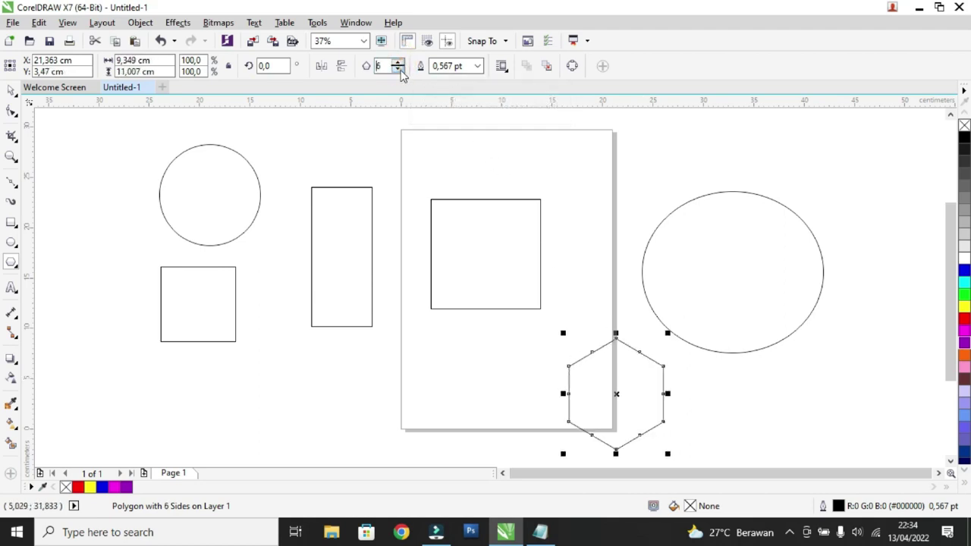
{"action": "left_click", "coordinate": [398, 70]}
{"action": "left_click", "coordinate": [398, 70]}
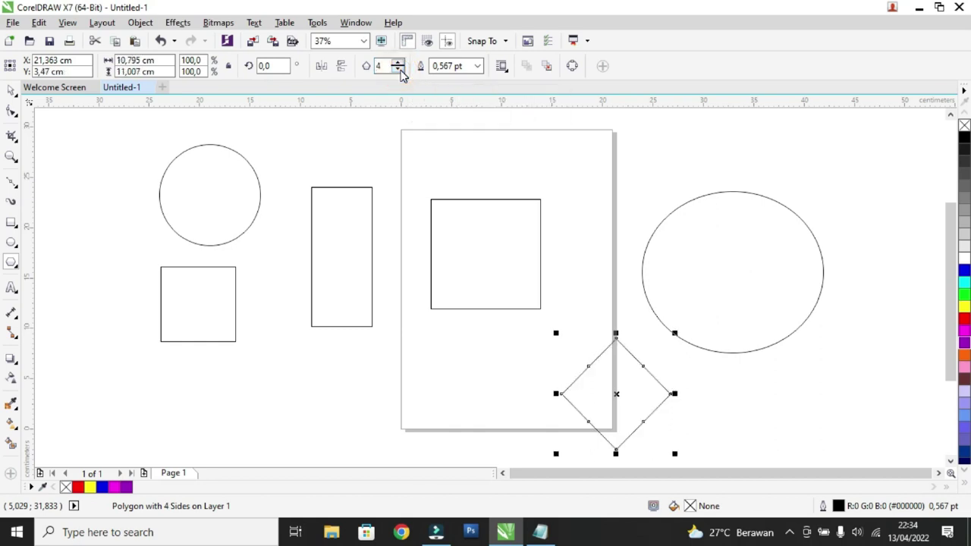
{"action": "left_click", "coordinate": [398, 69]}
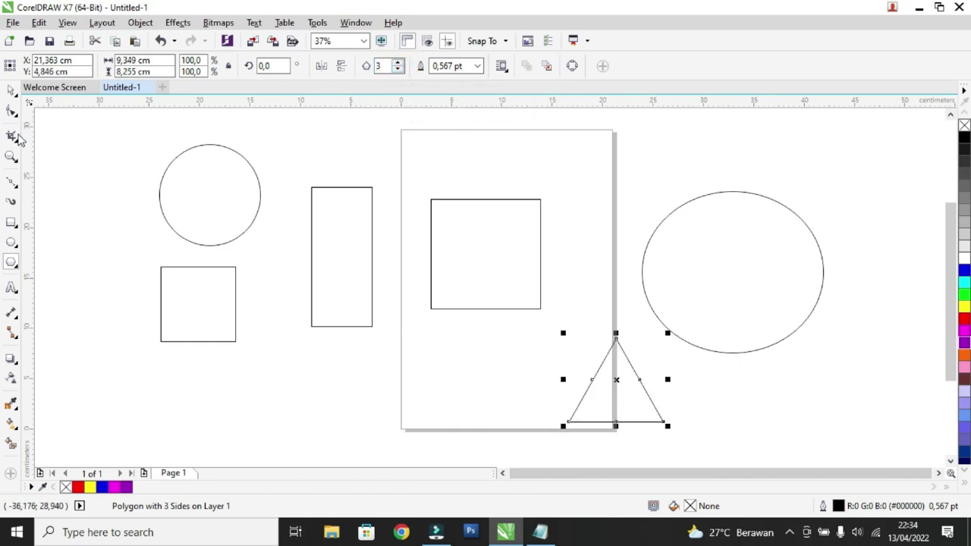
- Move the triangle fully onto the page below the large square and deselect it
{"action": "left_click", "coordinate": [11, 89]}
{"action": "left_click", "coordinate": [480, 369]}
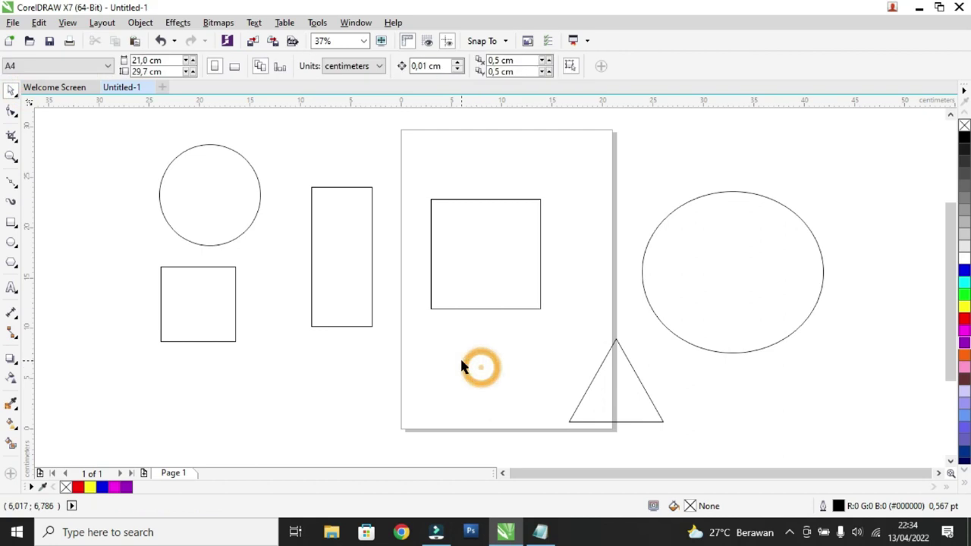
{"action": "left_click_drag", "start_coordinate": [596, 408], "coordinate": [523, 392]}
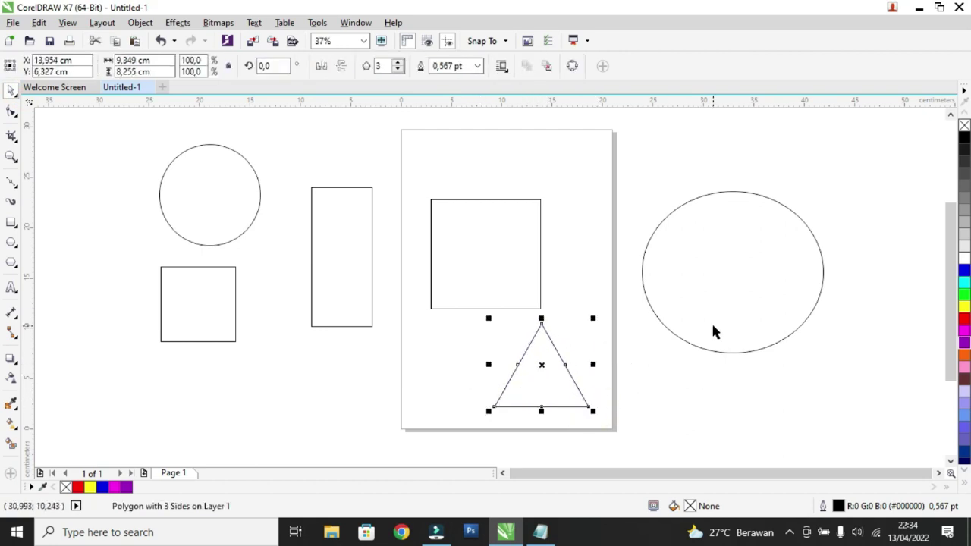
{"action": "left_click", "coordinate": [701, 393]}
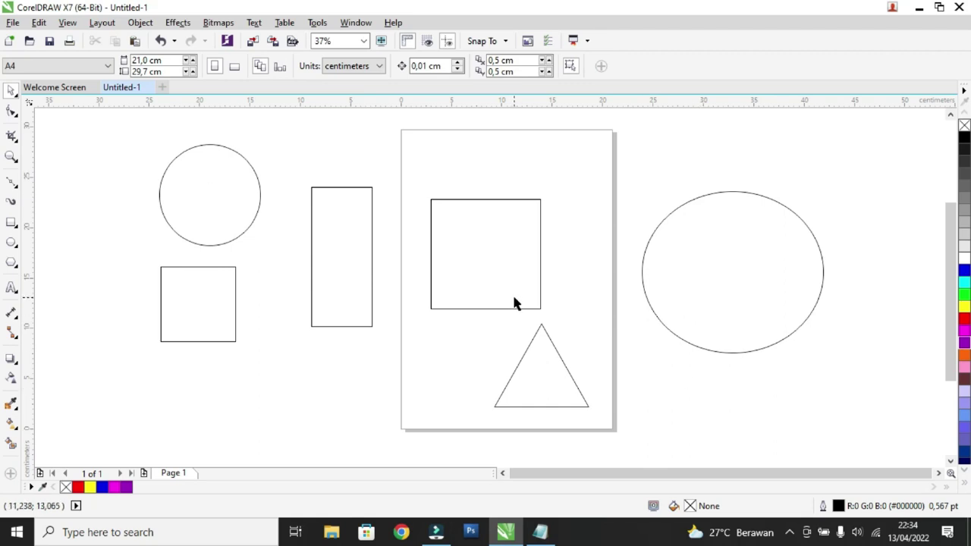
- Move the large square slightly higher on the page and fill it with yellow
{"action": "left_click", "coordinate": [485, 275]}
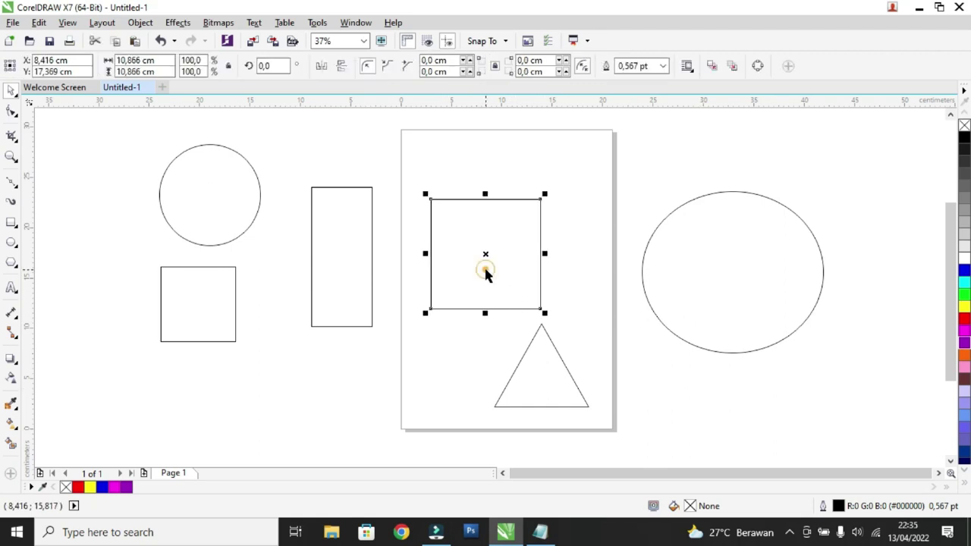
{"action": "left_click", "coordinate": [491, 231]}
{"action": "left_click_drag", "start_coordinate": [496, 213], "coordinate": [452, 199]}
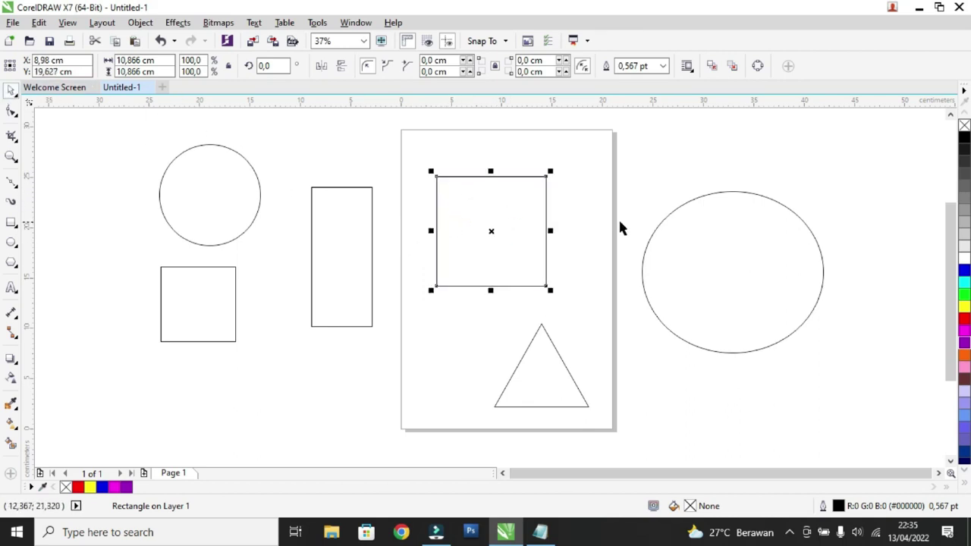
{"action": "left_click", "coordinate": [964, 306]}
- Fill the large ellipse with blue and the triangle with red
{"action": "left_click", "coordinate": [763, 237]}
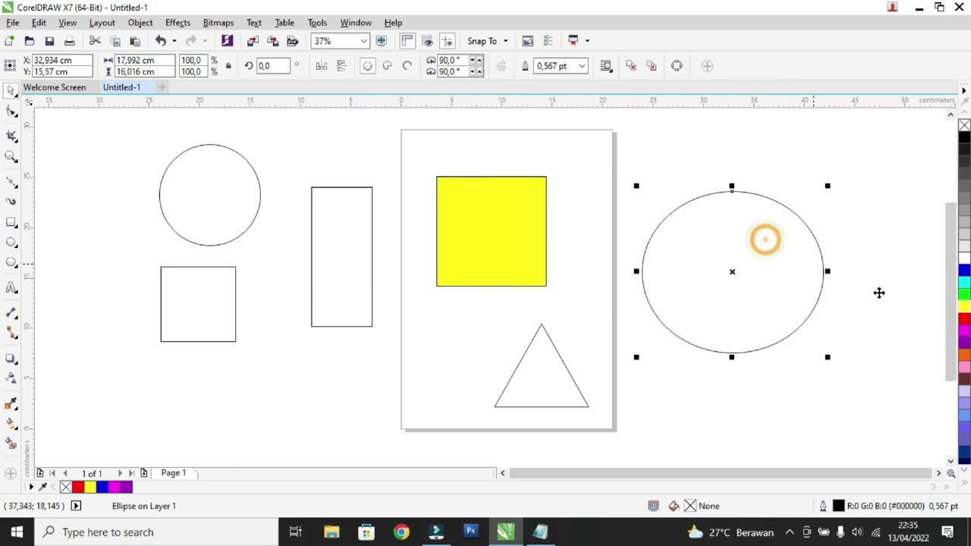
{"action": "left_click", "coordinate": [964, 271]}
{"action": "left_click", "coordinate": [561, 393]}
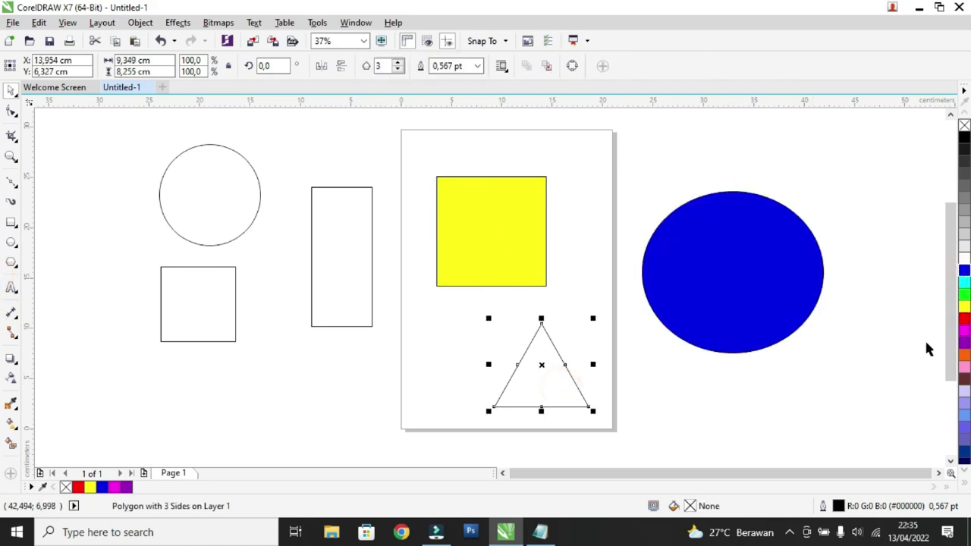
{"action": "left_click", "coordinate": [964, 318]}
- Fill the tall rectangle with light grey and the circle with purple
{"action": "left_click", "coordinate": [354, 258]}
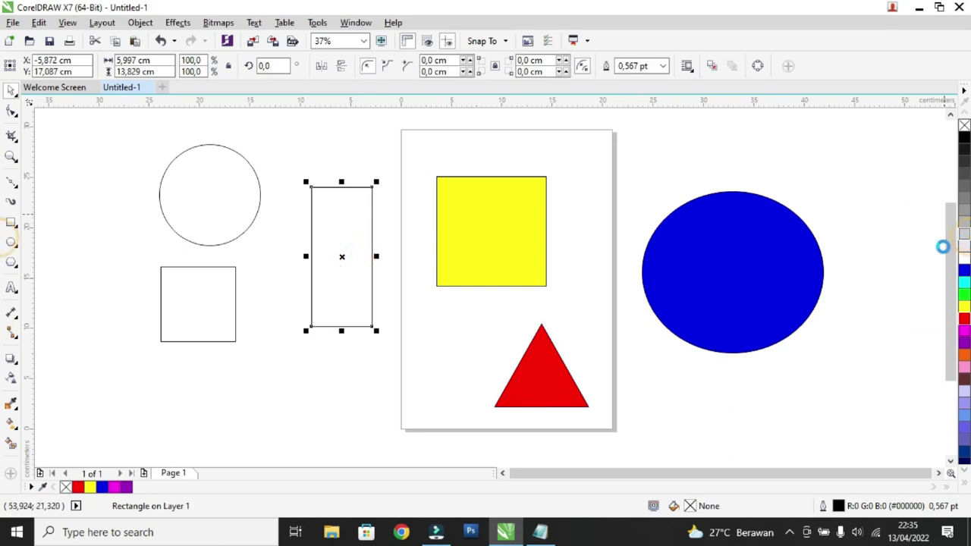
{"action": "left_click", "coordinate": [964, 235]}
{"action": "left_click", "coordinate": [239, 201]}
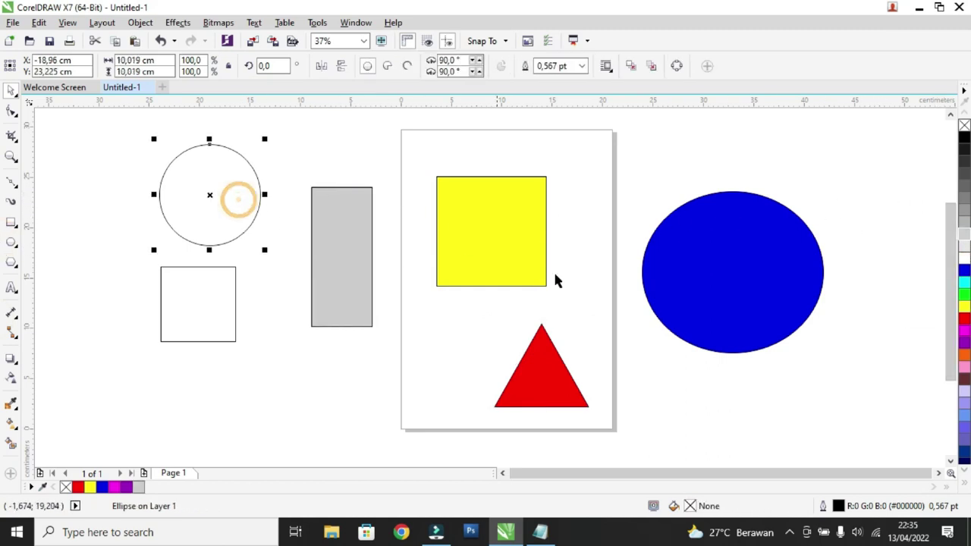
{"action": "left_click", "coordinate": [964, 342]}
- Fill the small square below the circle with green and deselect it
{"action": "left_click", "coordinate": [217, 327]}
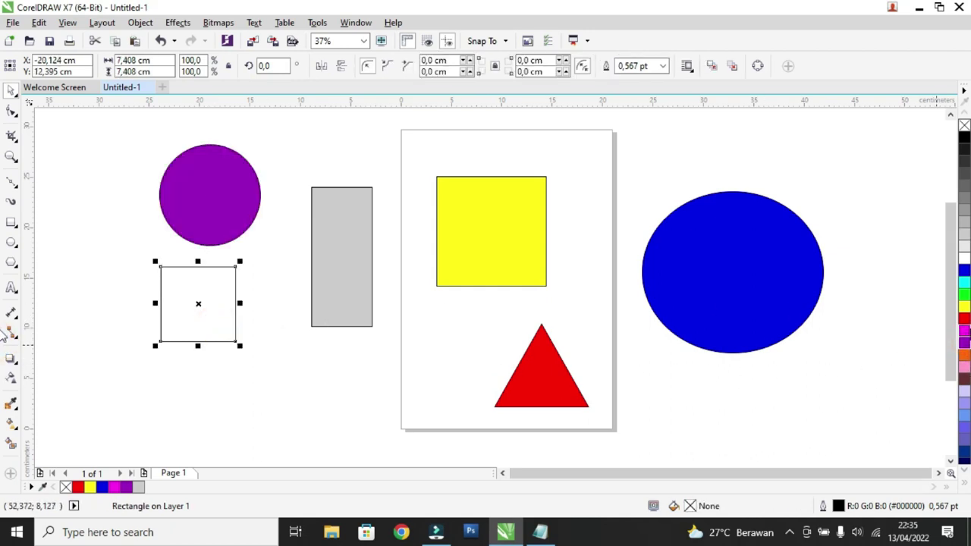
{"action": "left_click", "coordinate": [964, 294]}
{"action": "left_click", "coordinate": [767, 400]}
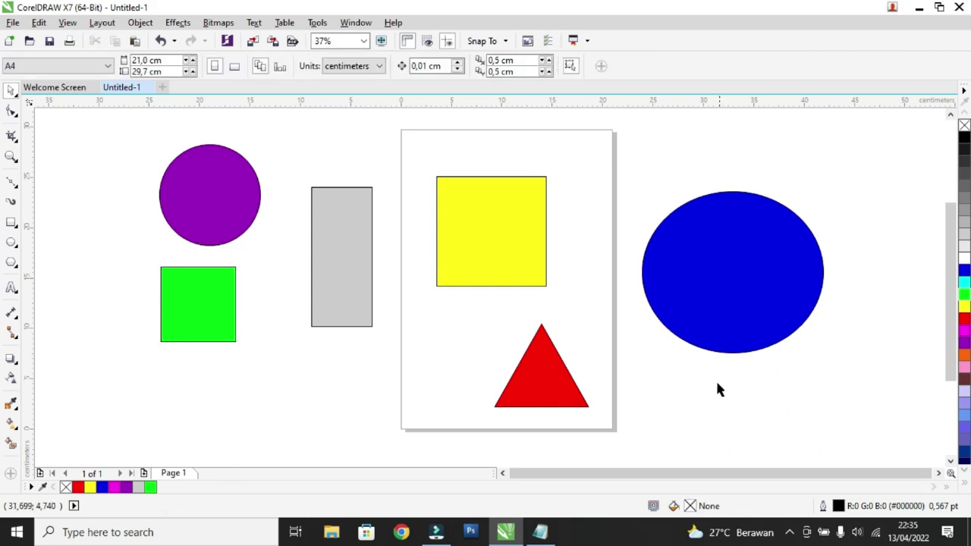
- Change the yellow square's outline colour to red
{"action": "left_click", "coordinate": [507, 222]}
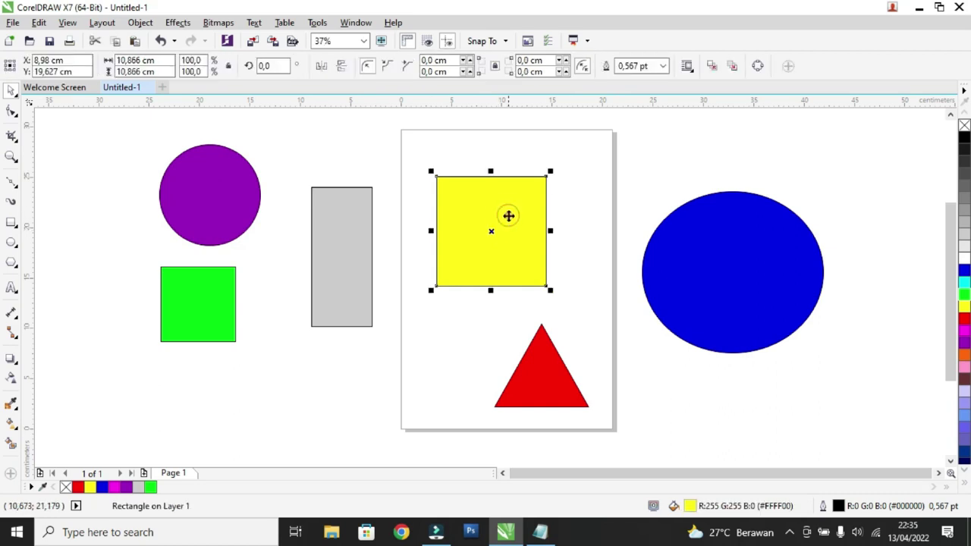
{"action": "scroll", "coordinate": [542, 175], "scroll_direction": "up", "scroll_amount": 2}
{"action": "scroll", "coordinate": [523, 186], "scroll_direction": "up", "scroll_amount": 3}
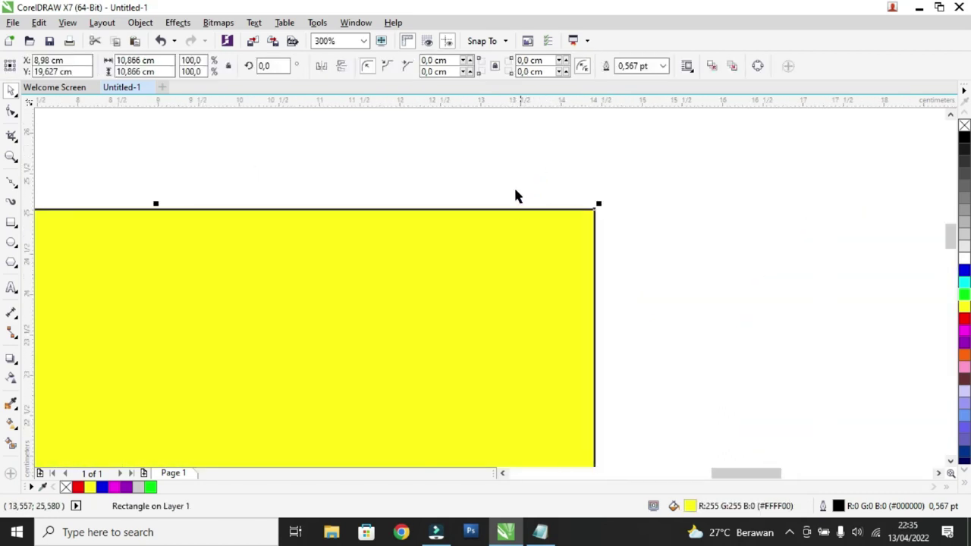
{"action": "scroll", "coordinate": [594, 215], "scroll_direction": "down", "scroll_amount": 1}
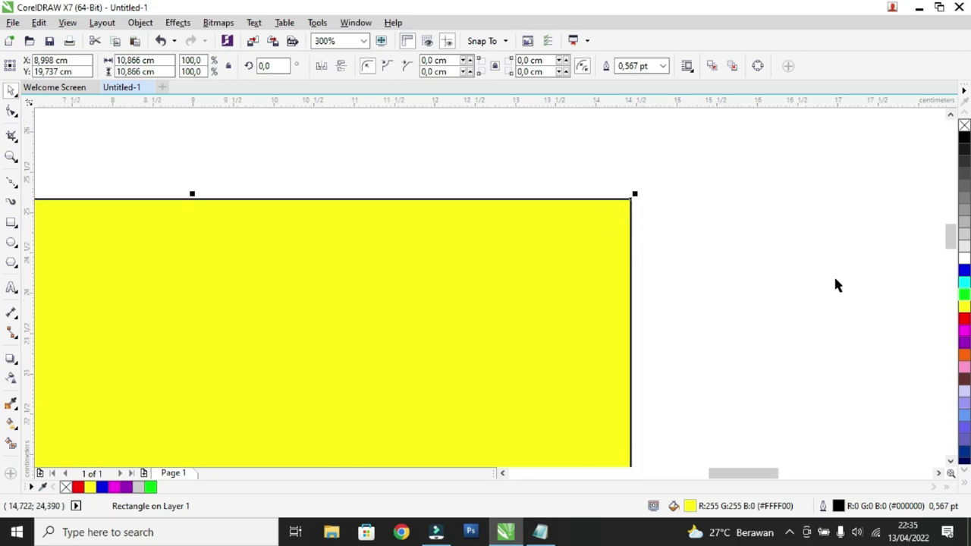
{"action": "right_click", "coordinate": [963, 320]}
{"action": "scroll", "coordinate": [640, 204], "scroll_direction": "up", "scroll_amount": 4}
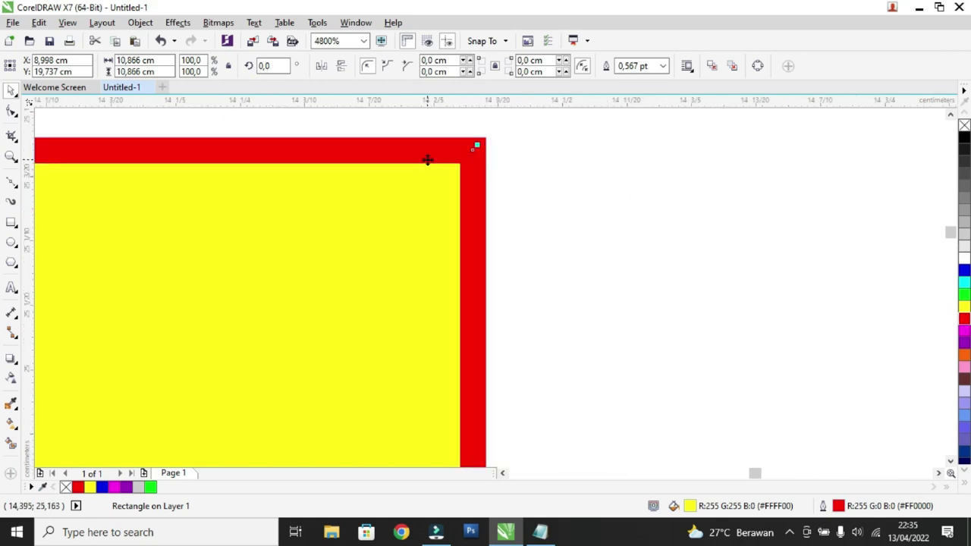
{"action": "scroll", "coordinate": [443, 158], "scroll_direction": "down", "scroll_amount": 2}
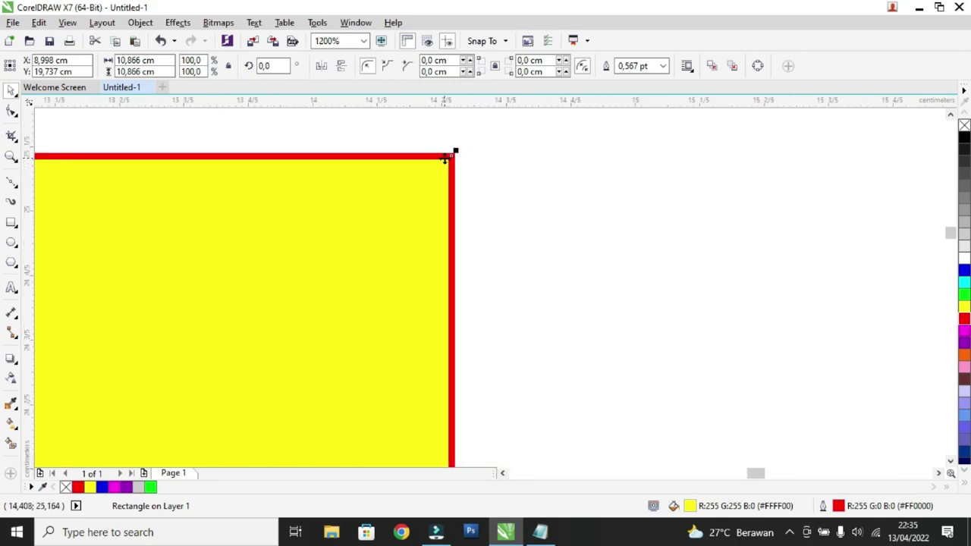
{"action": "scroll", "coordinate": [442, 160], "scroll_direction": "down", "scroll_amount": 1}
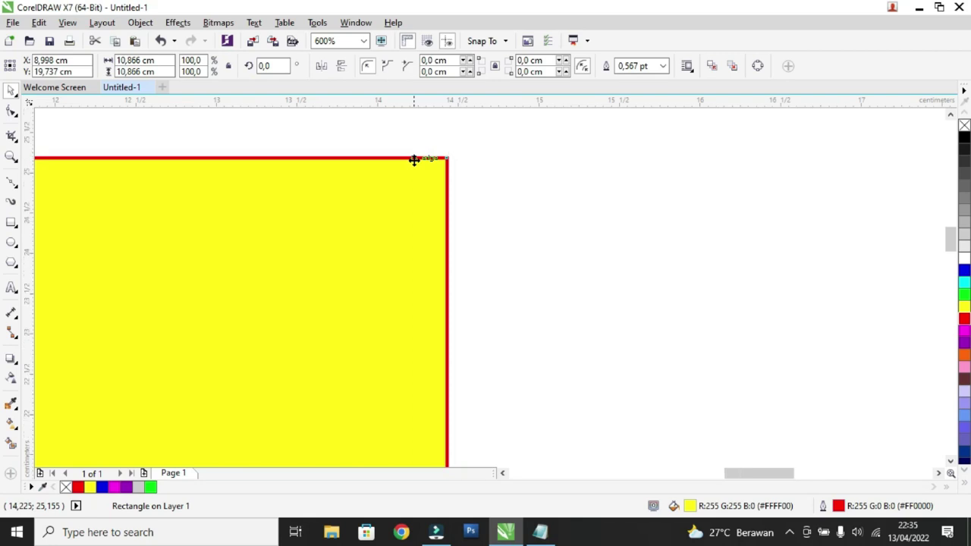
- Move the yellow square into the page's upper-left area, centred at about X 5.9 cm, Y 22 cm
{"action": "scroll", "coordinate": [415, 160], "scroll_direction": "down", "scroll_amount": 3}
{"action": "scroll", "coordinate": [313, 162], "scroll_direction": "up", "scroll_amount": 4}
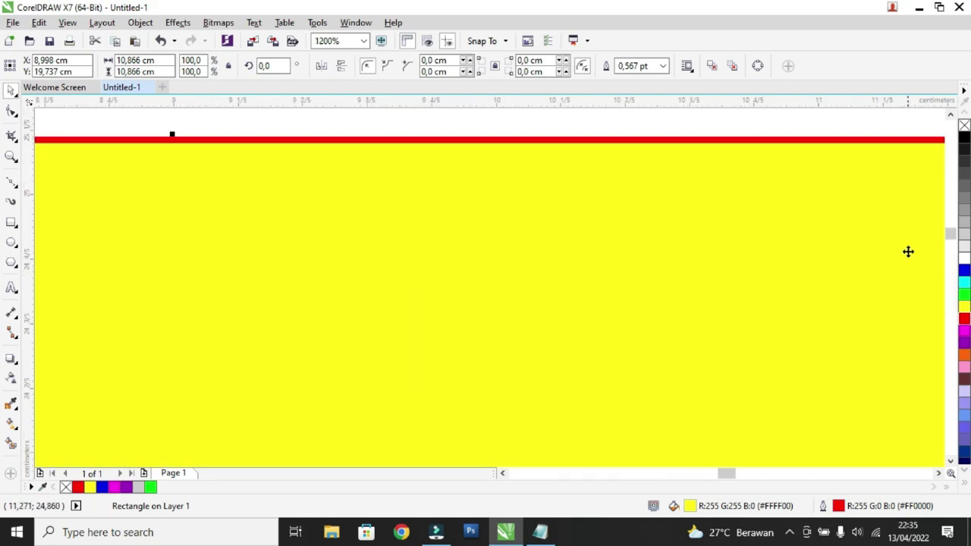
{"action": "scroll", "coordinate": [908, 252], "scroll_direction": "down", "scroll_amount": 3}
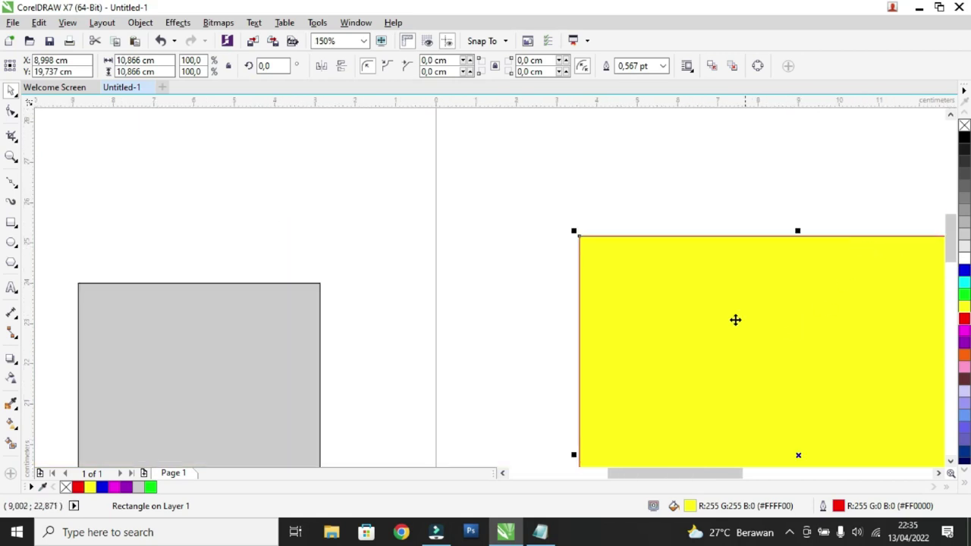
{"action": "scroll", "coordinate": [726, 291], "scroll_direction": "down", "scroll_amount": 1}
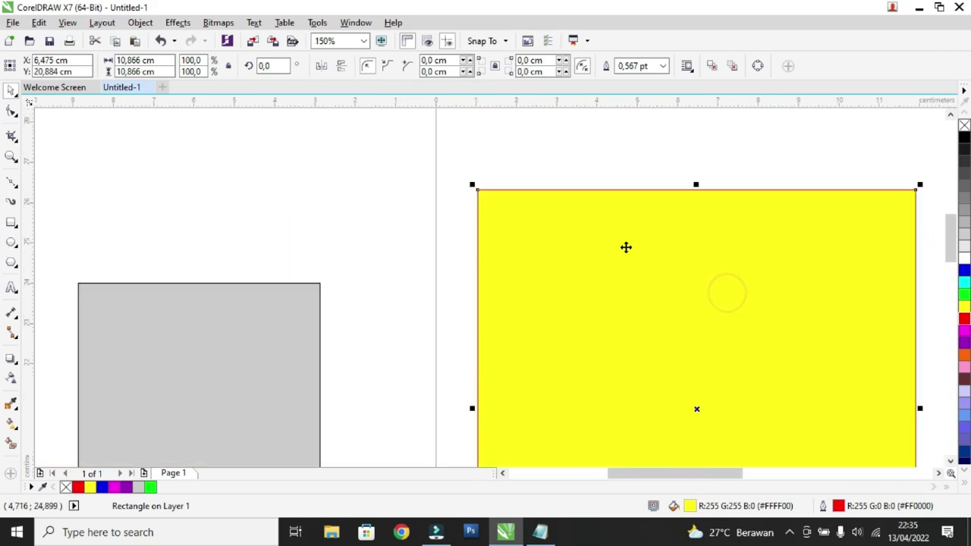
{"action": "left_click_drag", "start_coordinate": [691, 277], "coordinate": [700, 292]}
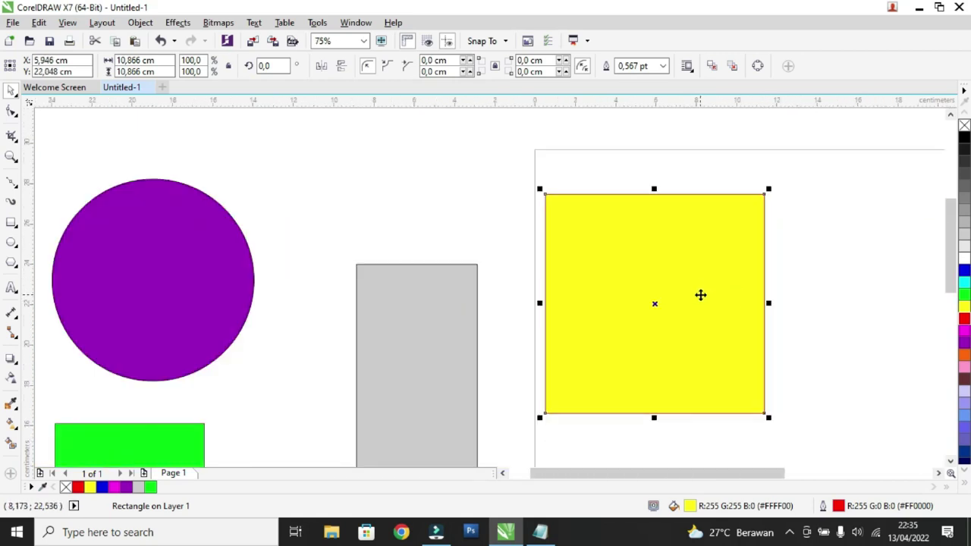
- Fill the yellow square with cyan, change its outline to yellow, and shift it slightly upward
{"action": "left_click", "coordinate": [963, 282]}
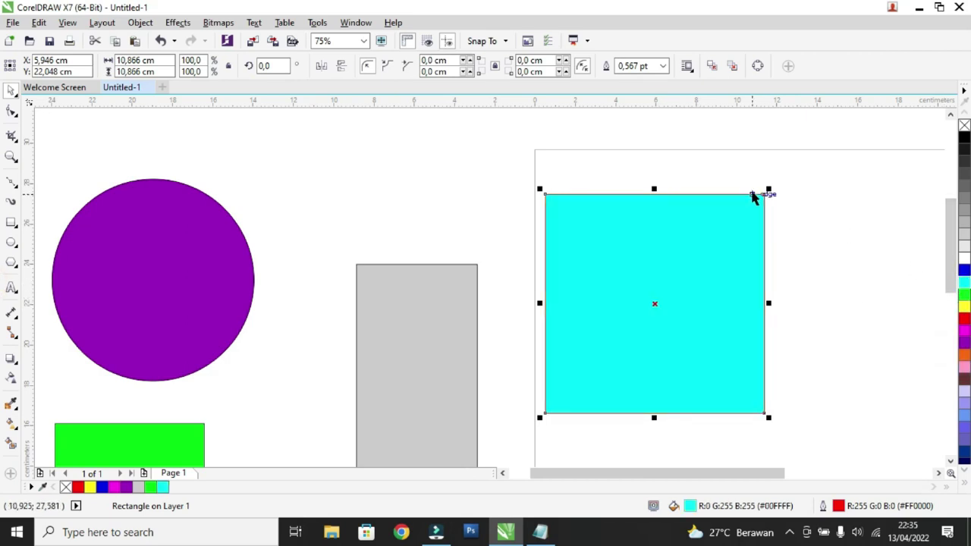
{"action": "scroll", "coordinate": [750, 188], "scroll_direction": "up", "scroll_amount": 3}
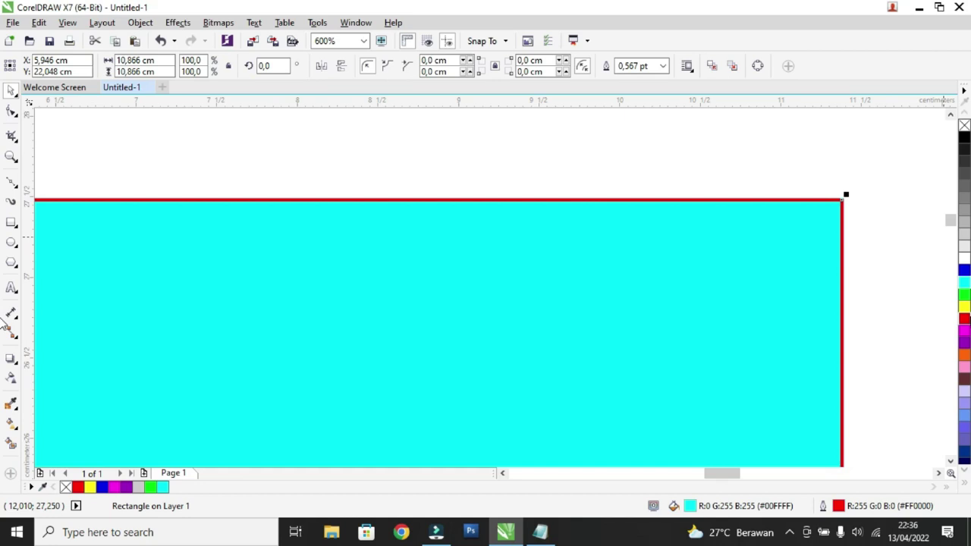
{"action": "right_click", "coordinate": [964, 307]}
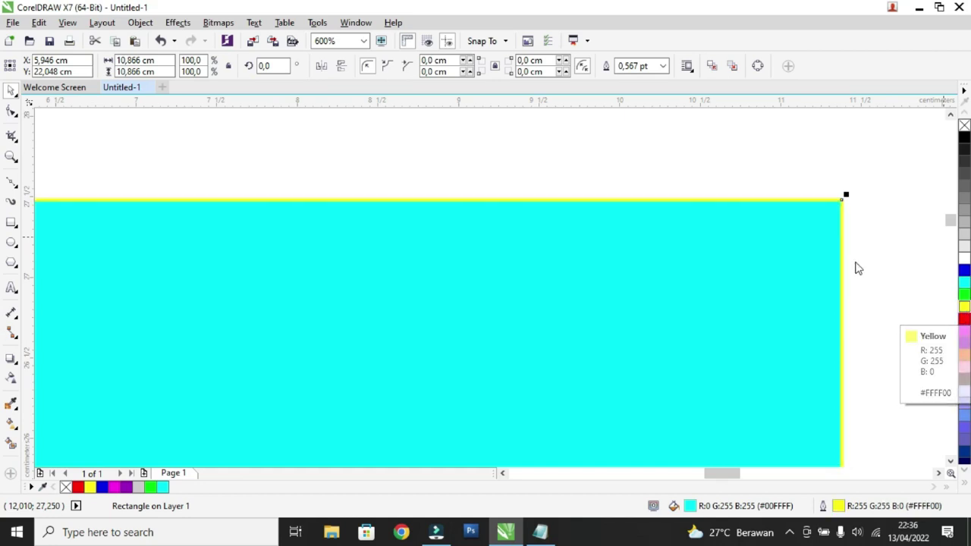
{"action": "left_click_drag", "start_coordinate": [731, 243], "coordinate": [738, 226]}
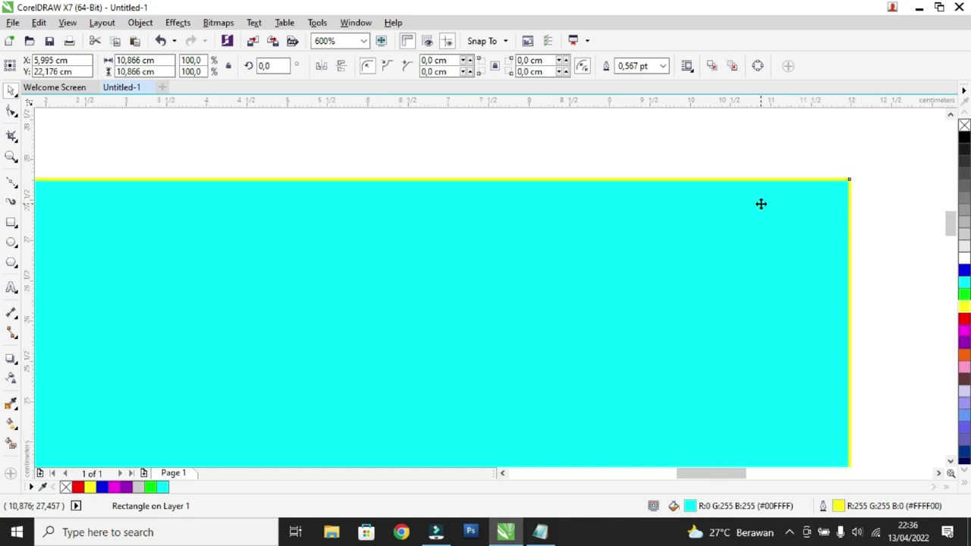
{"action": "scroll", "coordinate": [744, 229], "scroll_direction": "down", "scroll_amount": 5}
{"action": "scroll", "coordinate": [750, 208], "scroll_direction": "up", "scroll_amount": 2}
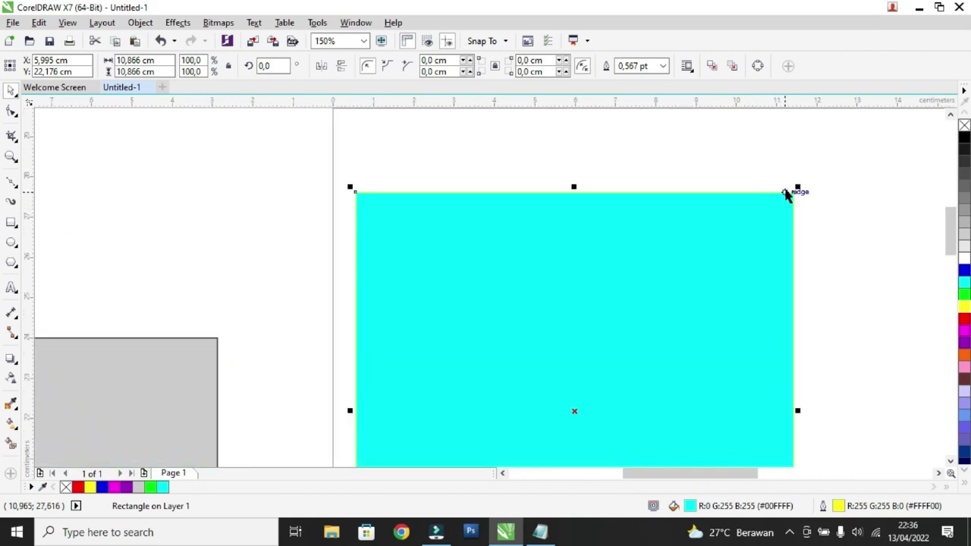
- Nudge the cyan square slightly upward and change its fill to red
{"action": "scroll", "coordinate": [793, 190], "scroll_direction": "up", "scroll_amount": 3}
{"action": "scroll", "coordinate": [813, 206], "scroll_direction": "up", "scroll_amount": 2}
{"action": "left_click", "coordinate": [798, 271]}
{"action": "left_click_drag", "start_coordinate": [818, 305], "coordinate": [840, 286]}
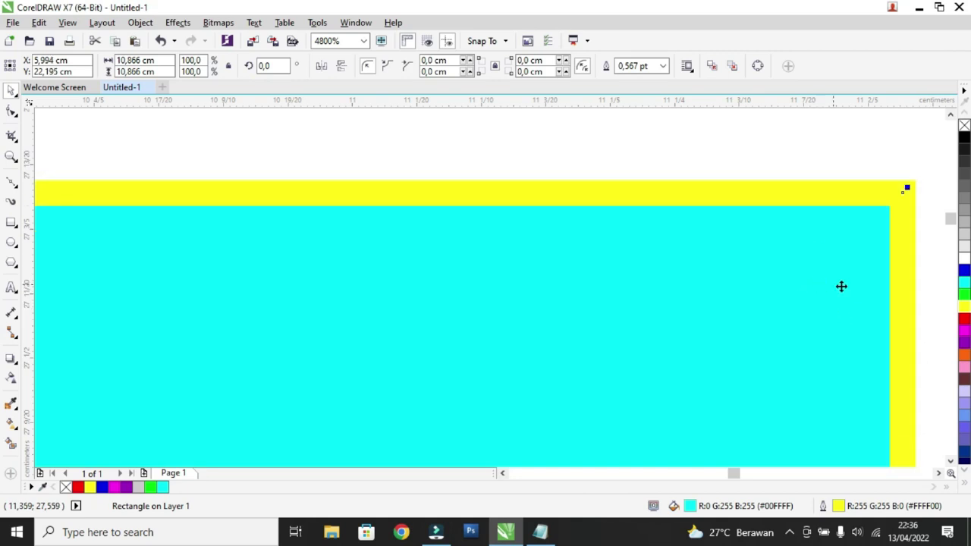
{"action": "left_click", "coordinate": [963, 318]}
{"action": "scroll", "coordinate": [749, 267], "scroll_direction": "down", "scroll_amount": 1}
{"action": "scroll", "coordinate": [788, 231], "scroll_direction": "up", "scroll_amount": 1}
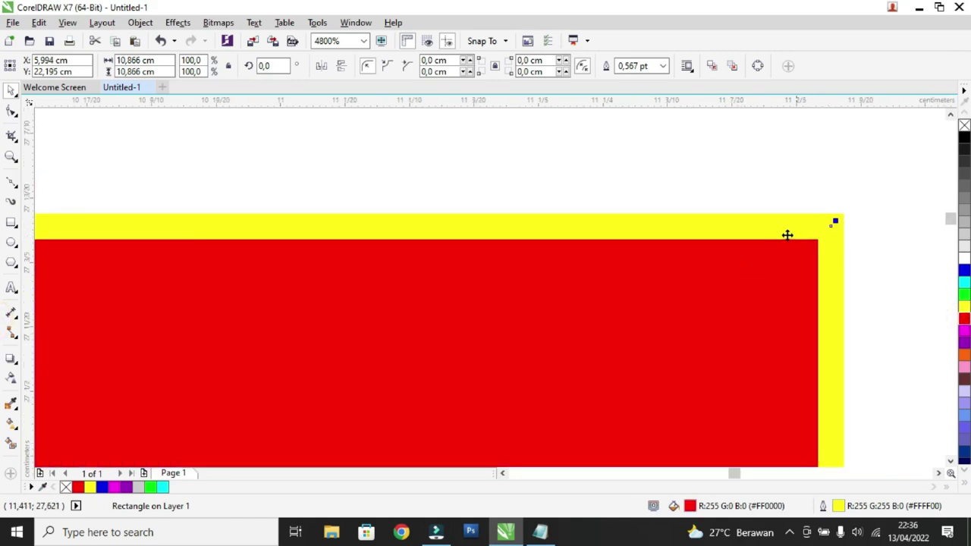
{"action": "scroll", "coordinate": [746, 227], "scroll_direction": "up", "scroll_amount": 2}
{"action": "scroll", "coordinate": [751, 218], "scroll_direction": "down", "scroll_amount": 2}
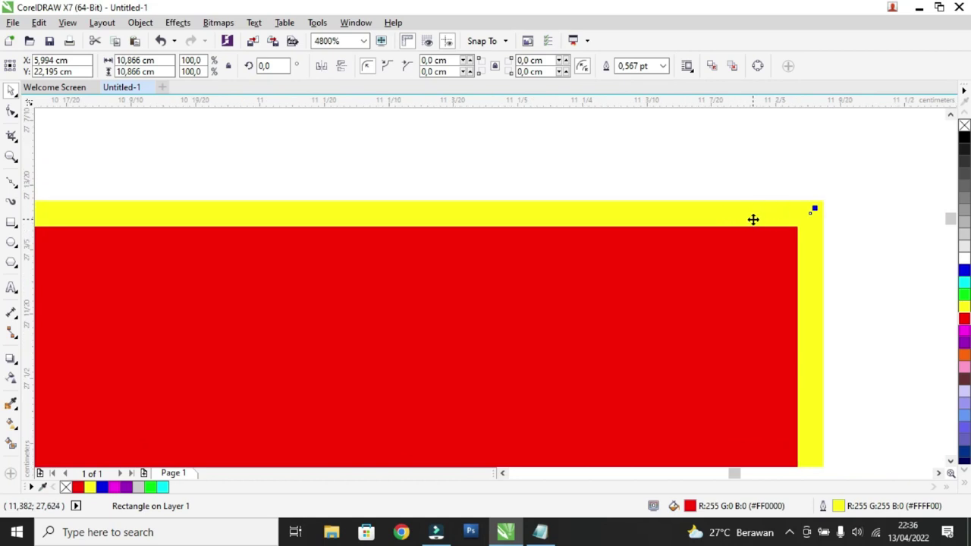
- Remove the yellow outline from the red square
{"action": "right_click", "coordinate": [964, 126]}
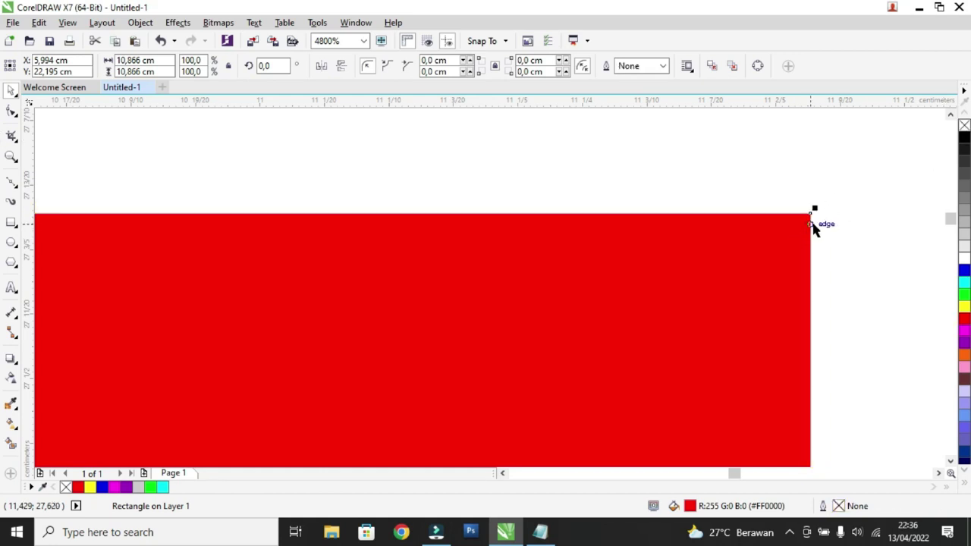
{"action": "scroll", "coordinate": [801, 260], "scroll_direction": "down", "scroll_amount": 6}
{"action": "scroll", "coordinate": [790, 285], "scroll_direction": "down", "scroll_amount": 1}
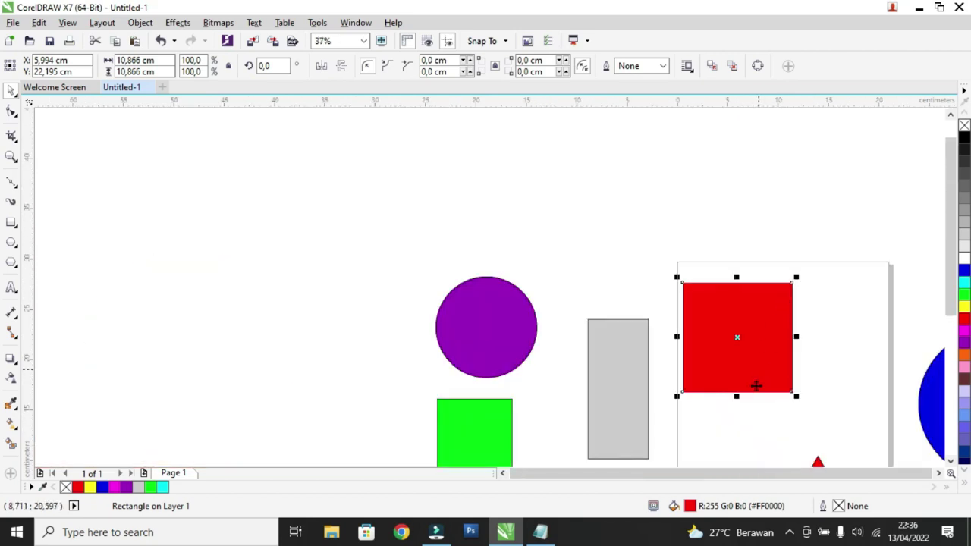
{"action": "scroll", "coordinate": [718, 440], "scroll_direction": "up", "scroll_amount": 1}
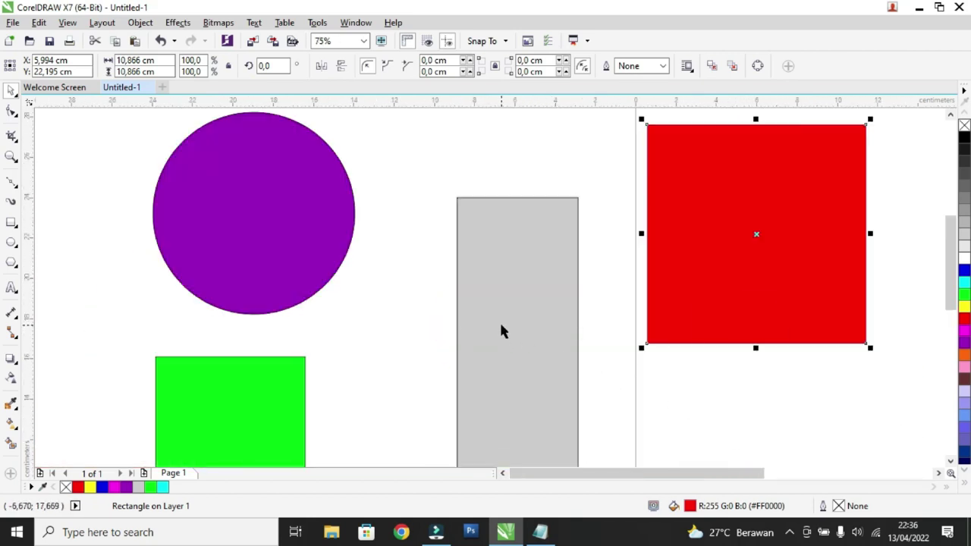
- Move the purple circle slightly right and down, and remove its fill
{"action": "left_click", "coordinate": [205, 232]}
{"action": "left_click_drag", "start_coordinate": [235, 183], "coordinate": [255, 199]}
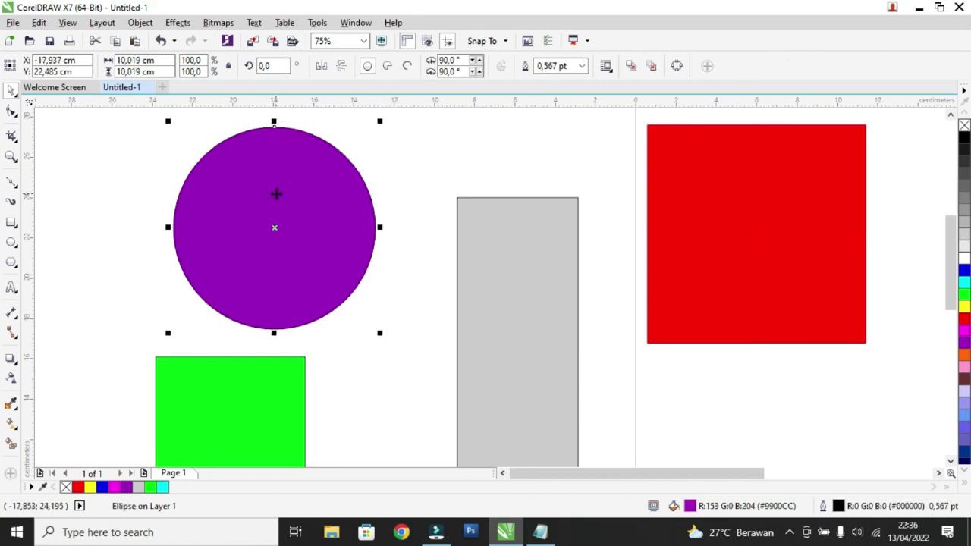
{"action": "left_click", "coordinate": [964, 125]}
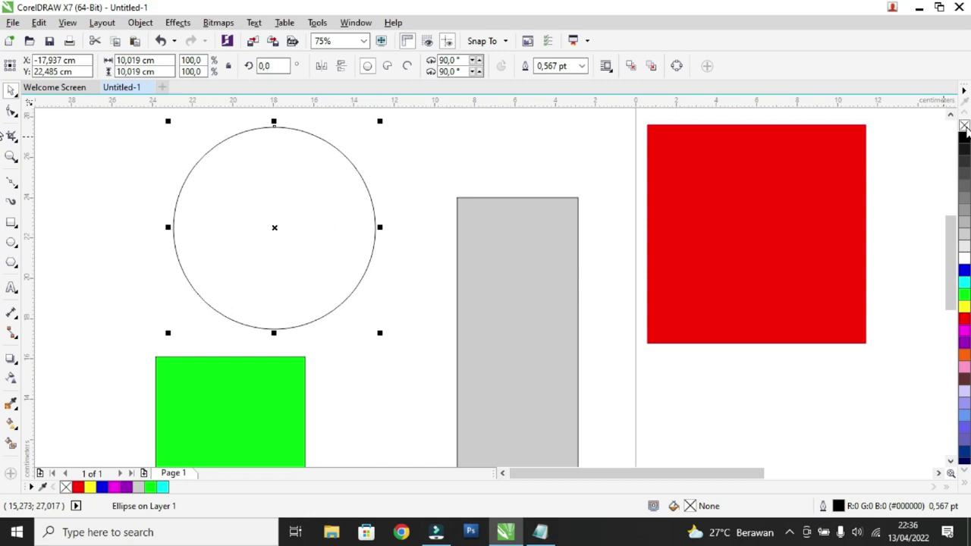
- Move the green square up and to the right so it overlaps the circle, and remove its outline
{"action": "left_click", "coordinate": [296, 374]}
{"action": "left_click_drag", "start_coordinate": [297, 374], "coordinate": [422, 327]}
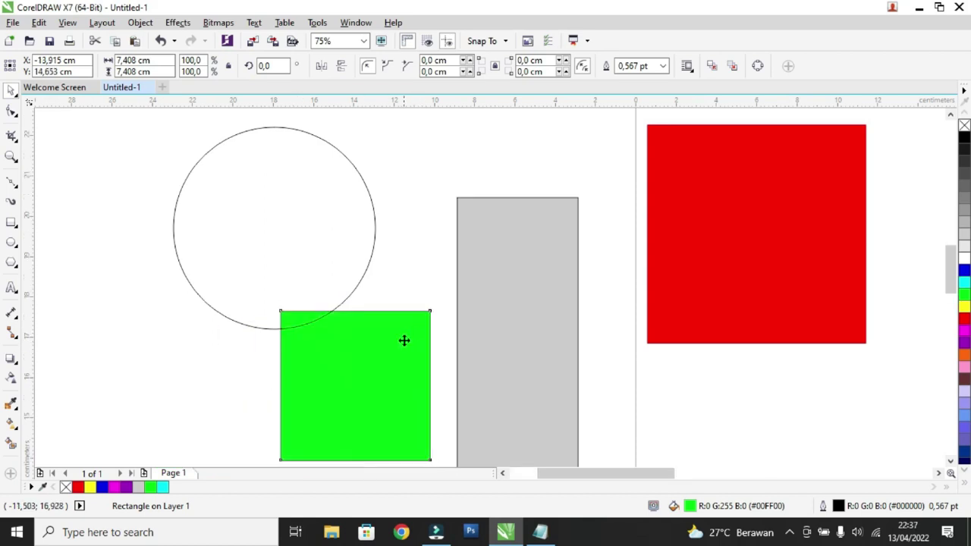
{"action": "scroll", "coordinate": [402, 341], "scroll_direction": "up", "scroll_amount": 4}
{"action": "scroll", "coordinate": [460, 245], "scroll_direction": "up", "scroll_amount": 2}
{"action": "scroll", "coordinate": [630, 190], "scroll_direction": "up", "scroll_amount": 2}
{"action": "scroll", "coordinate": [637, 190], "scroll_direction": "down", "scroll_amount": 2}
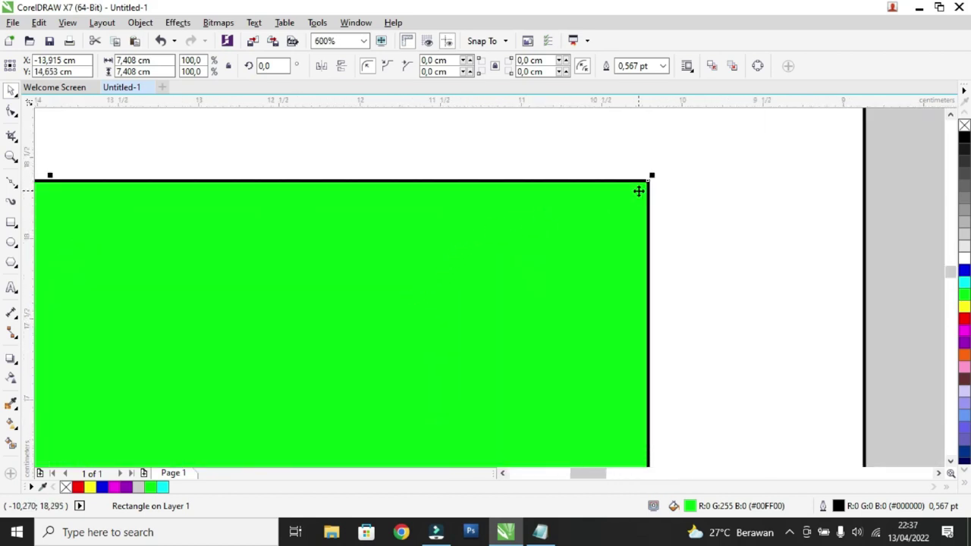
{"action": "scroll", "coordinate": [637, 192], "scroll_direction": "up", "scroll_amount": 2}
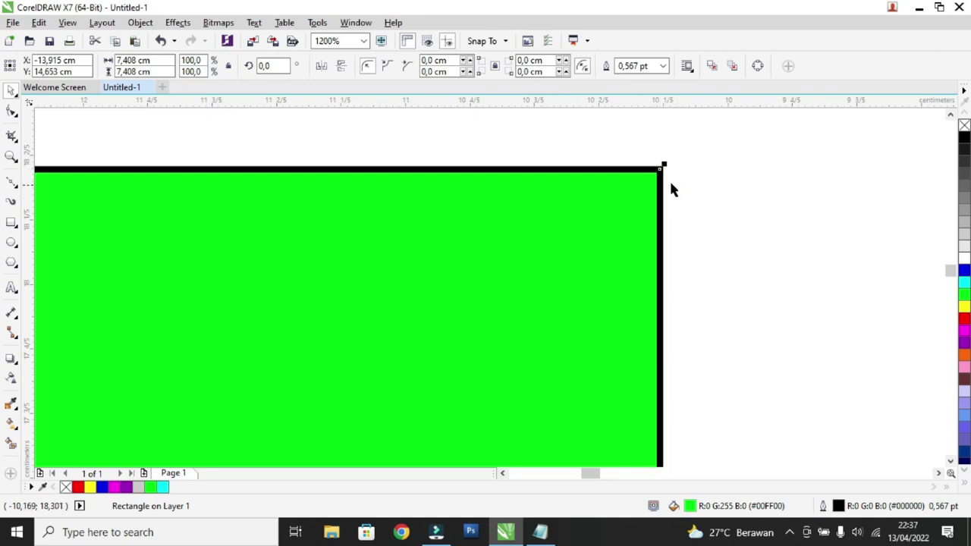
{"action": "right_click", "coordinate": [964, 126]}
{"action": "scroll", "coordinate": [697, 220], "scroll_direction": "down", "scroll_amount": 8}
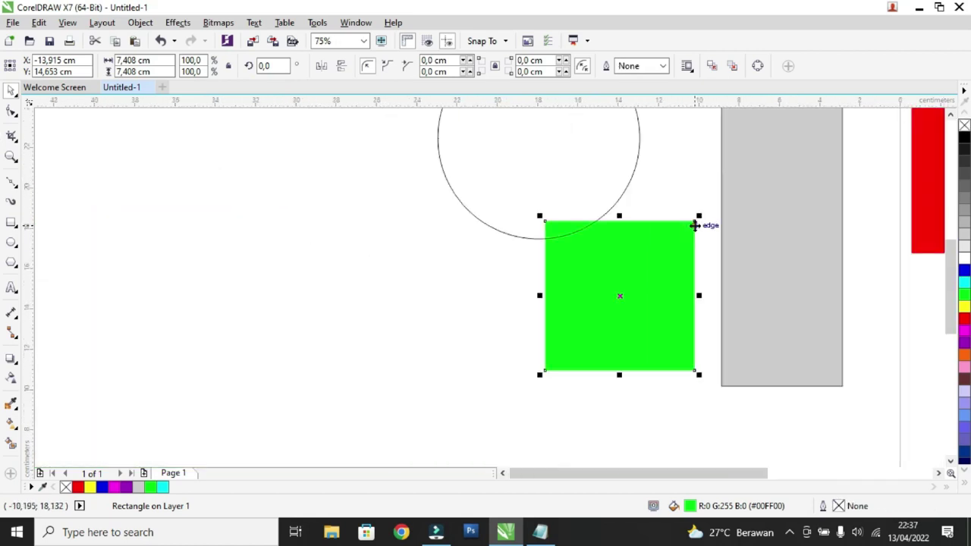
- Move the green square to just below the circle, centred at about X -16 cm, Y 12.5 cm
{"action": "scroll", "coordinate": [695, 226], "scroll_direction": "down", "scroll_amount": 2}
{"action": "left_click_drag", "start_coordinate": [676, 254], "coordinate": [652, 273]}
{"action": "scroll", "coordinate": [652, 273], "scroll_direction": "down", "scroll_amount": 2}
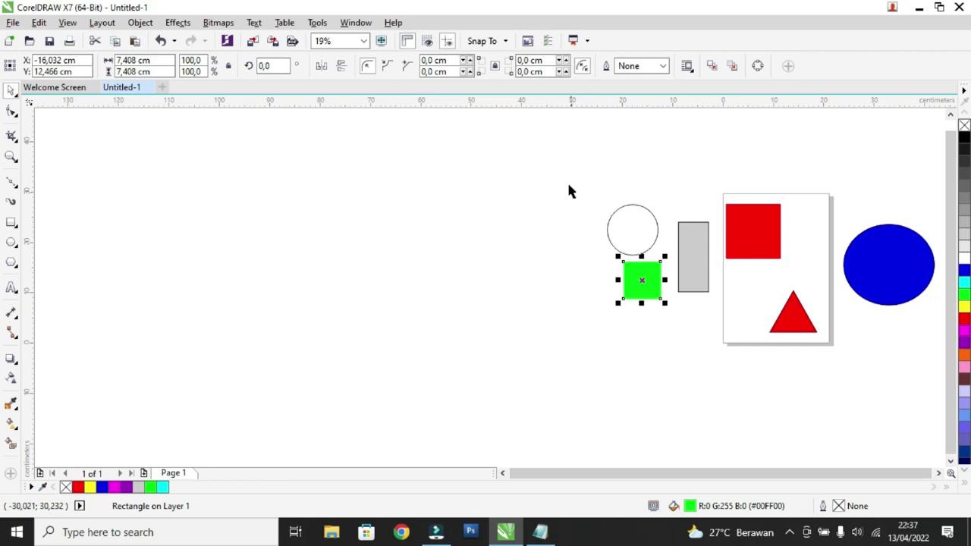
- Select all the shapes on and around the page and delete them
{"action": "left_click_drag", "start_coordinate": [559, 175], "coordinate": [832, 359]}
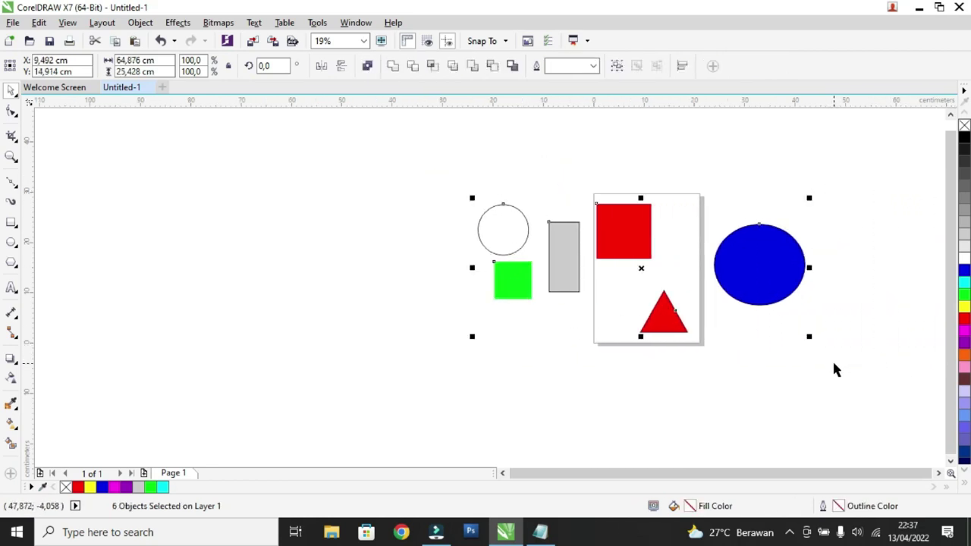
{"action": "left_click", "coordinate": [833, 361]}
{"action": "scroll", "coordinate": [615, 233], "scroll_direction": "up", "scroll_amount": 2}
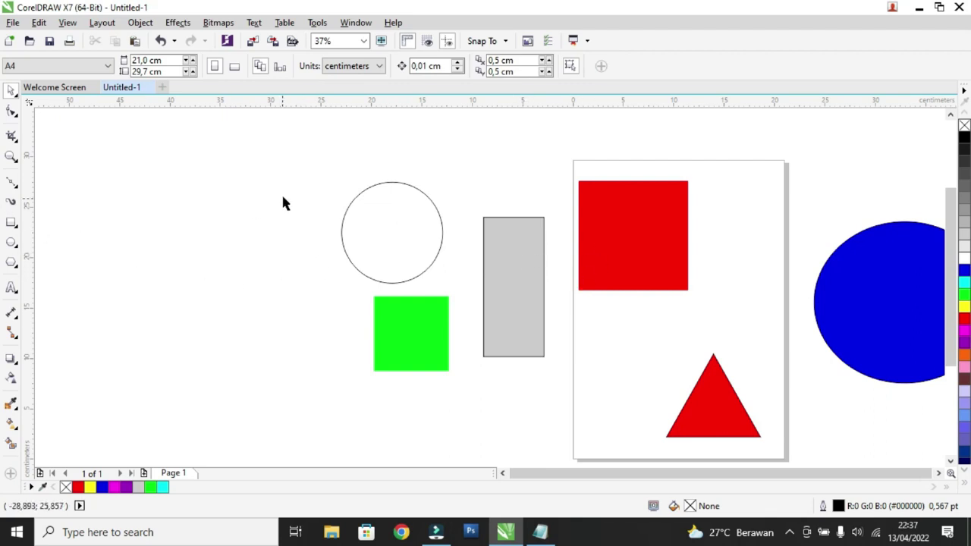
{"action": "scroll", "coordinate": [253, 173], "scroll_direction": "down", "scroll_amount": 2}
{"action": "left_click_drag", "start_coordinate": [251, 164], "coordinate": [682, 368]}
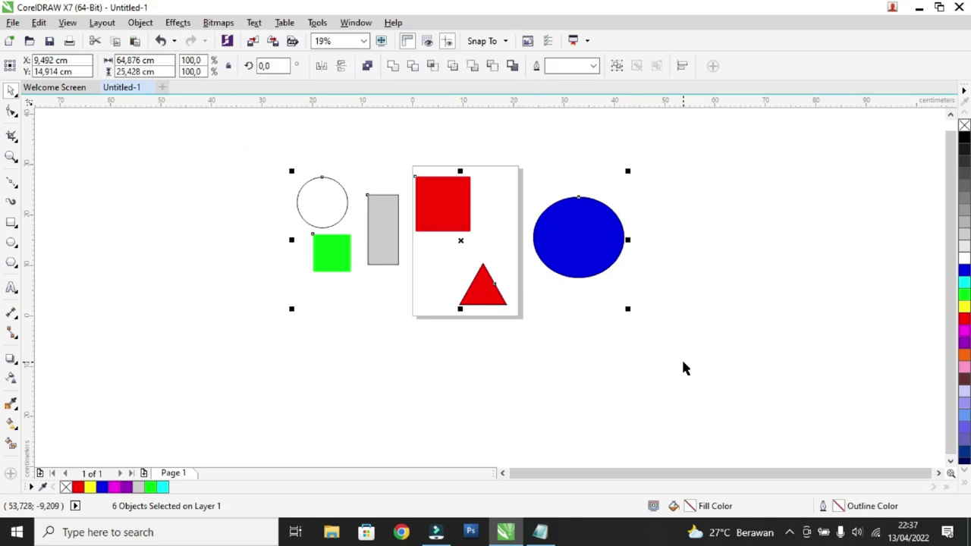
{"action": "key", "text": "Delete"}
- Draw a square about 8.3 cm wide on the page with the Rectangle tool
{"action": "scroll", "coordinate": [505, 233], "scroll_direction": "up", "scroll_amount": 2}
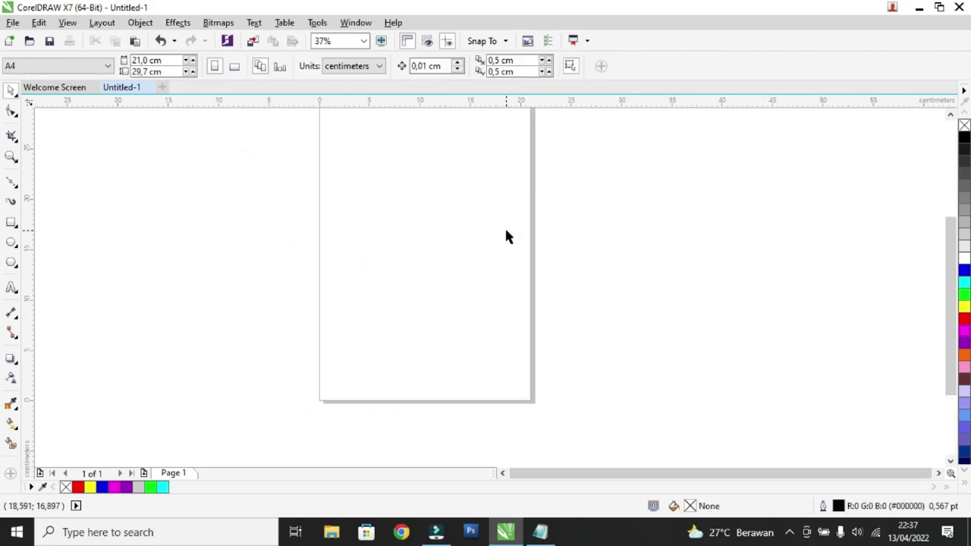
{"action": "left_click", "coordinate": [16, 228]}
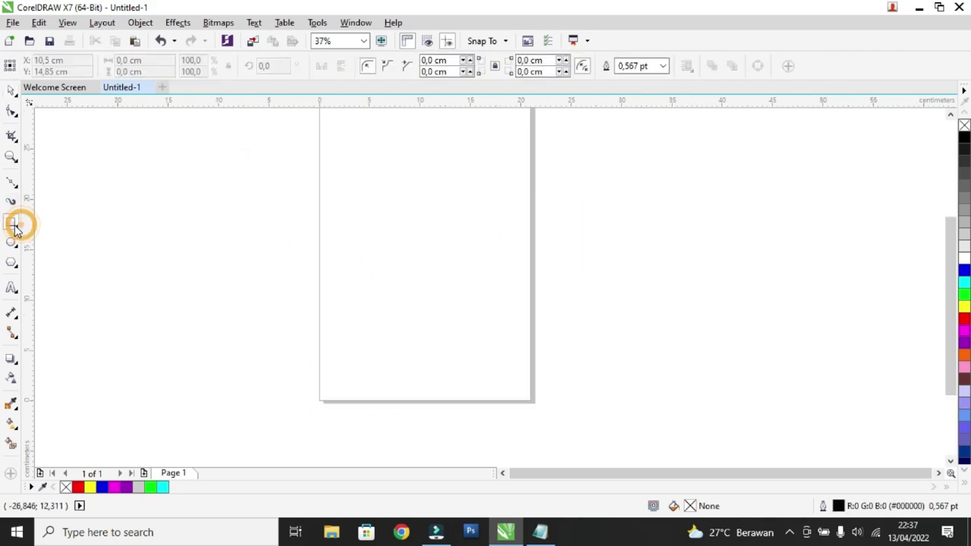
{"action": "left_click_drag", "start_coordinate": [359, 225], "coordinate": [445, 307]}
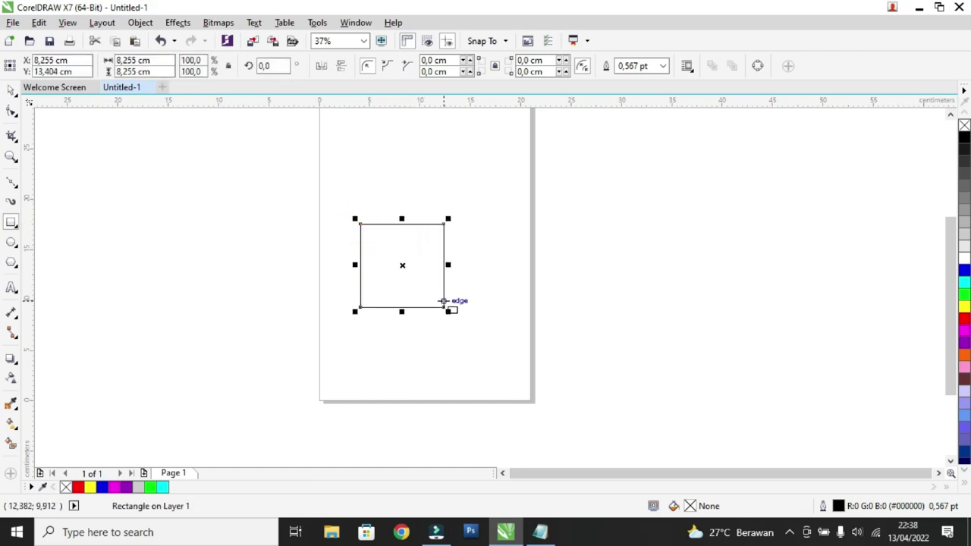
- Round all corners of the square to a radius of about 1.34 cm with the Shape tool
{"action": "left_click", "coordinate": [12, 112]}
{"action": "left_click", "coordinate": [58, 111]}
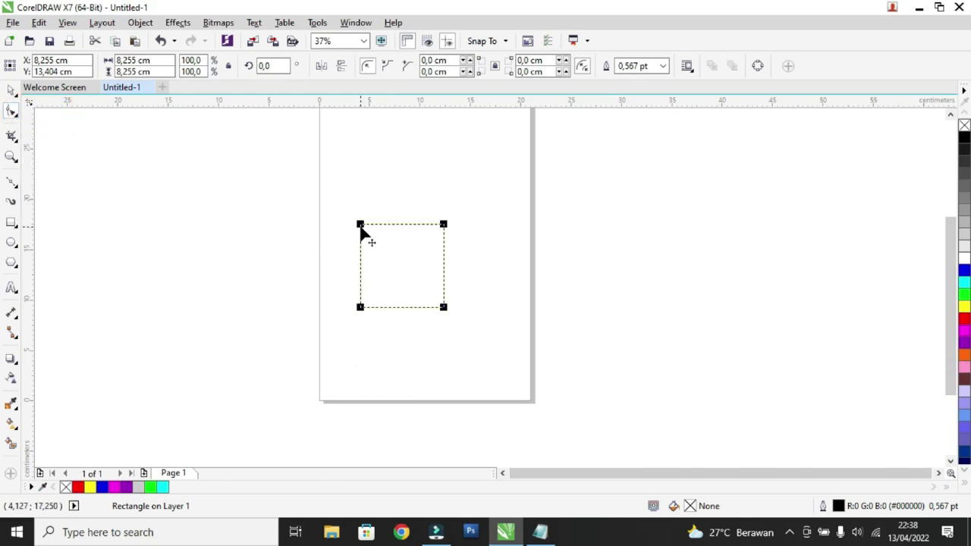
{"action": "mouse_move", "coordinate": [361, 226]}
{"action": "left_mouse_down"}
{"action": "mouse_move", "coordinate": [393, 250]}
{"action": "mouse_move", "coordinate": [373, 229]}
{"action": "mouse_move", "coordinate": [374, 237]}
{"action": "left_mouse_up"}
{"action": "scroll", "coordinate": [394, 251], "scroll_direction": "up", "scroll_amount": 3}
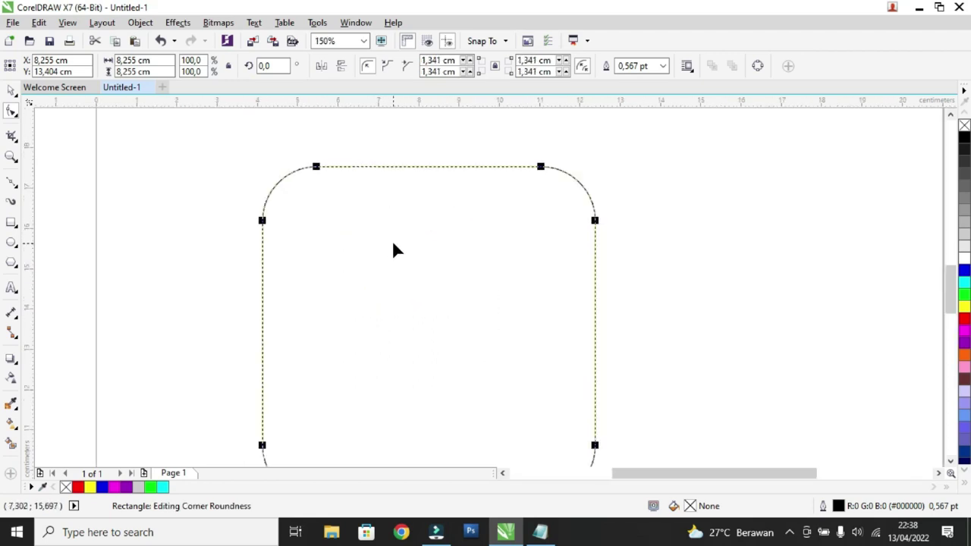
{"action": "left_click", "coordinate": [12, 90]}
{"action": "scroll", "coordinate": [199, 171], "scroll_direction": "down", "scroll_amount": 1}
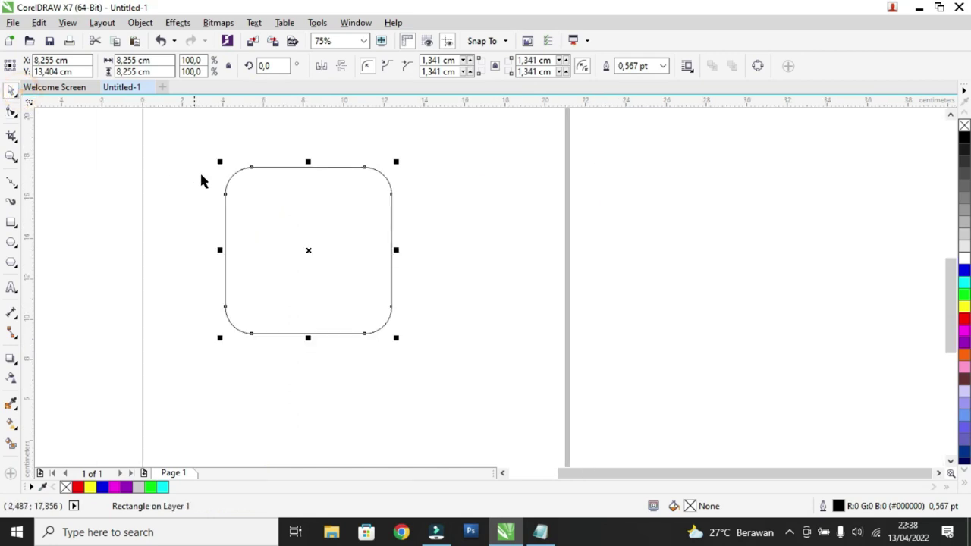
{"action": "scroll", "coordinate": [245, 211], "scroll_direction": "up", "scroll_amount": 1}
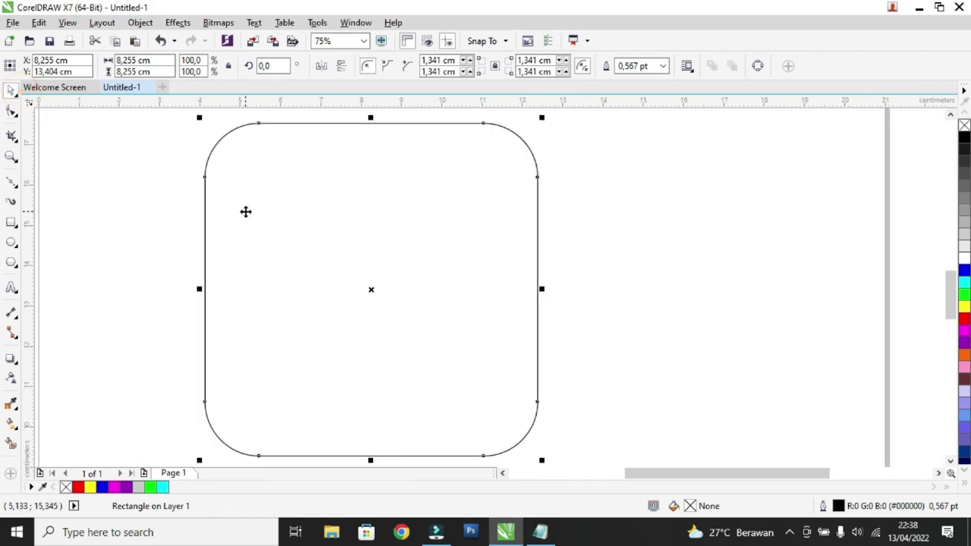
- Increase the rounding of the square's corners to about 4.13 cm, turning it into a circle
{"action": "left_click", "coordinate": [11, 110]}
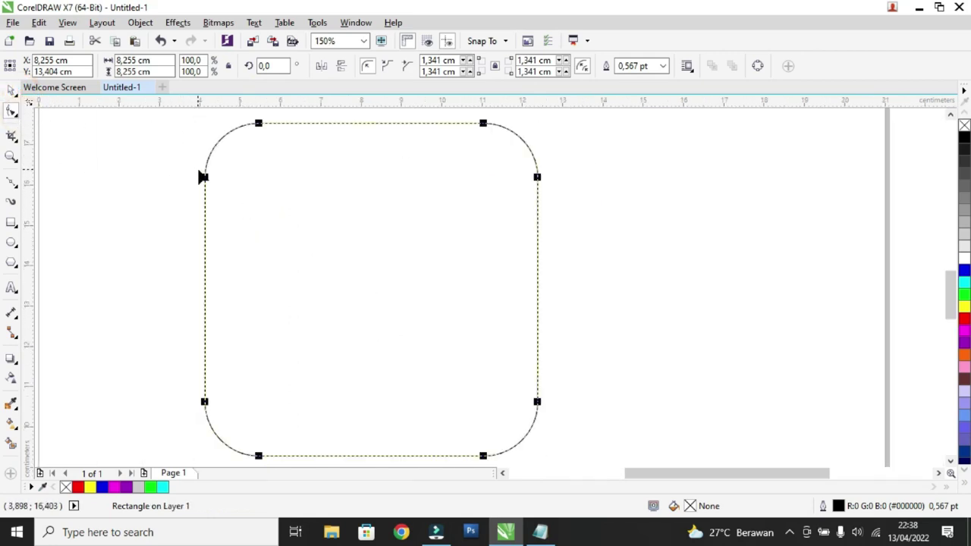
{"action": "left_click_drag", "start_coordinate": [205, 179], "coordinate": [217, 262]}
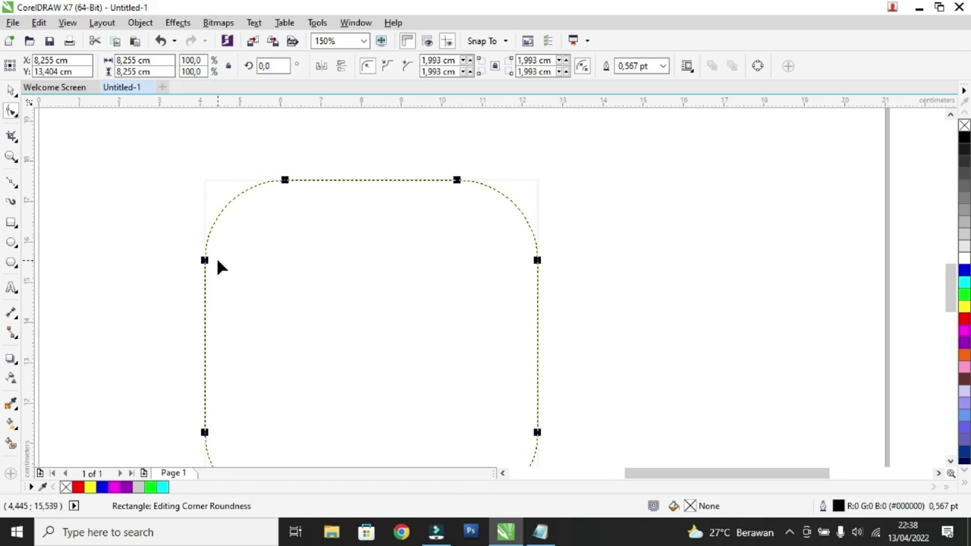
{"action": "left_click_drag", "start_coordinate": [218, 261], "coordinate": [221, 361]}
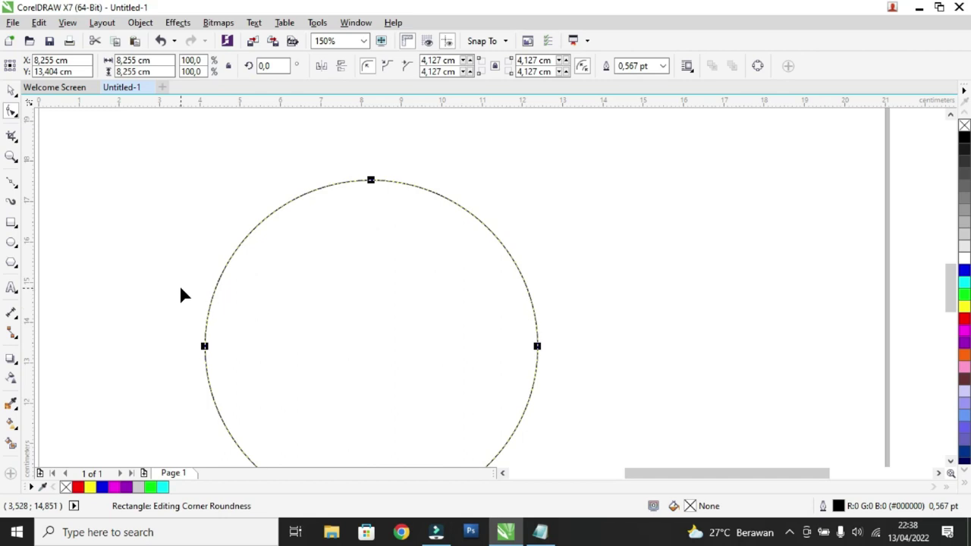
- Undo the corner rounding on the square and move the square a little toward the middle of the page
{"action": "key", "text": "ctrl+z"}
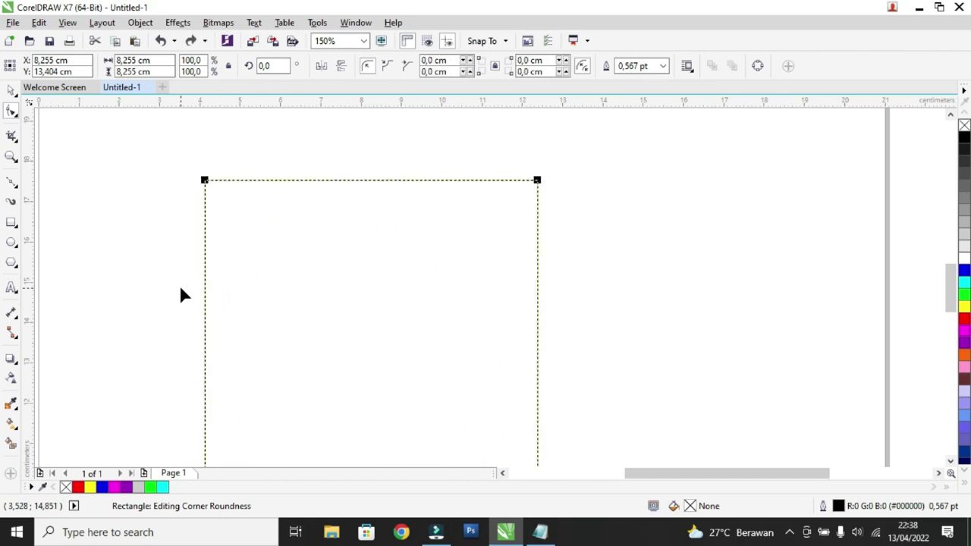
{"action": "left_click", "coordinate": [11, 91]}
{"action": "left_click_drag", "start_coordinate": [243, 230], "coordinate": [253, 199]}
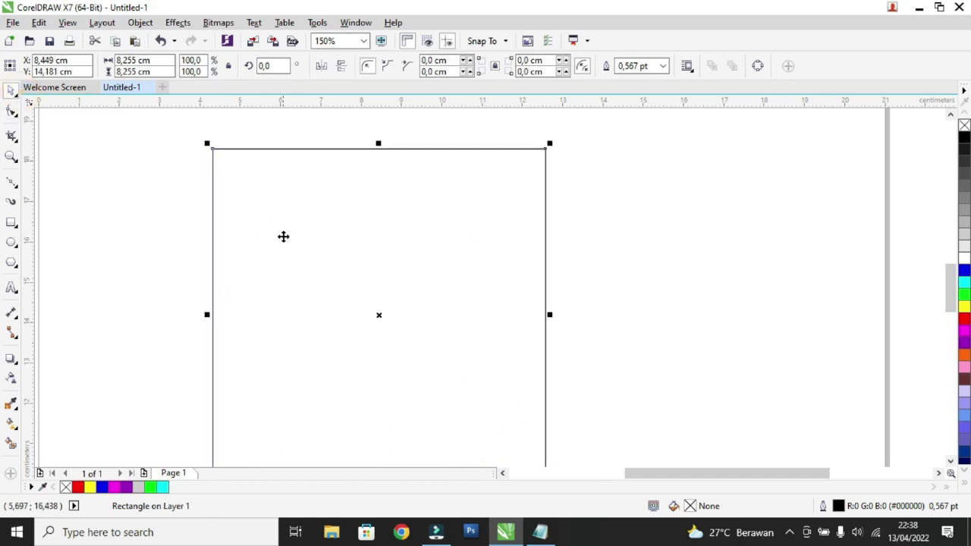
{"action": "scroll", "coordinate": [283, 237], "scroll_direction": "down", "scroll_amount": 1}
{"action": "left_click_drag", "start_coordinate": [325, 245], "coordinate": [351, 240]}
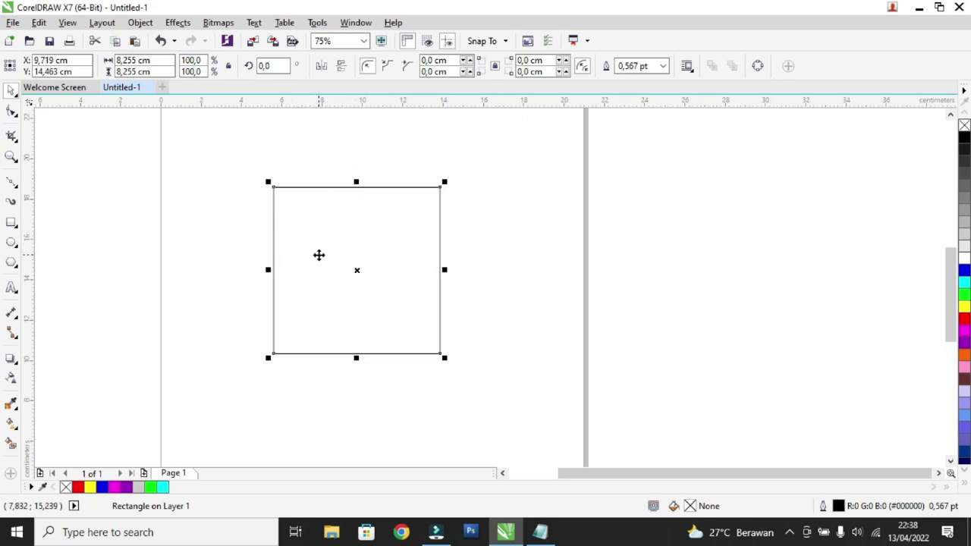
- Add the artistic text "ctrl + Q" in 24 pt Arial above the square
{"action": "left_click", "coordinate": [12, 288]}
{"action": "left_click", "coordinate": [235, 154]}
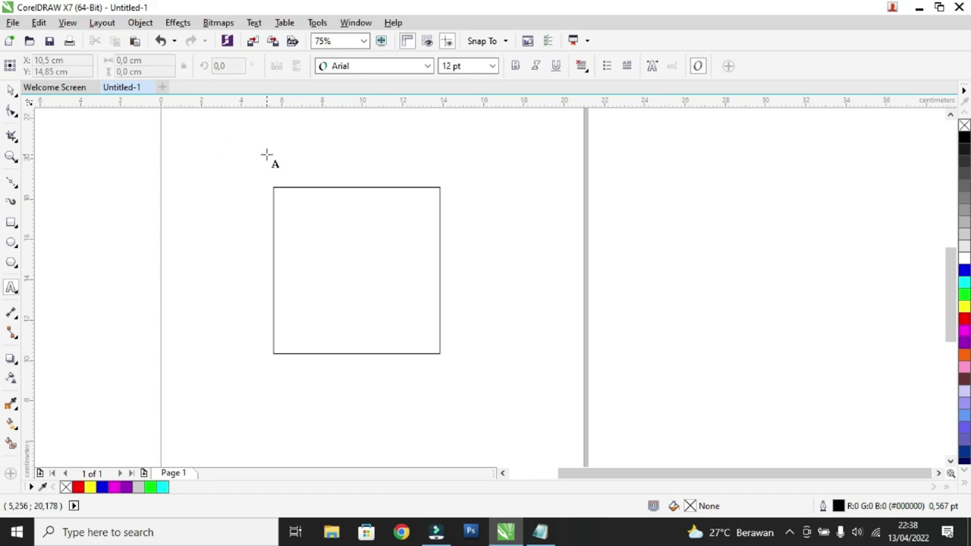
{"action": "scroll", "coordinate": [269, 157], "scroll_direction": "down", "scroll_amount": 2}
{"action": "scroll", "coordinate": [269, 155], "scroll_direction": "up", "scroll_amount": 4}
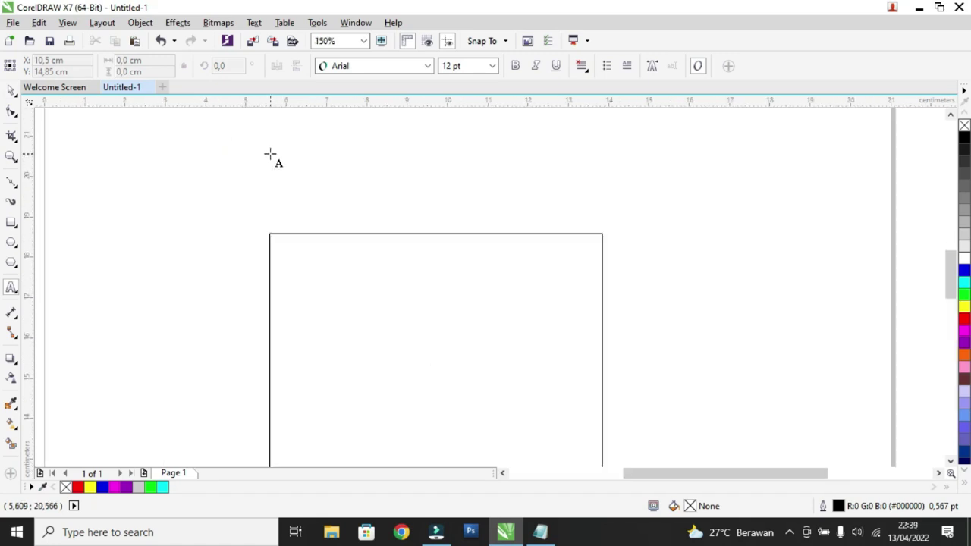
{"action": "left_click", "coordinate": [269, 140]}
{"action": "type", "text": "ctrl"}
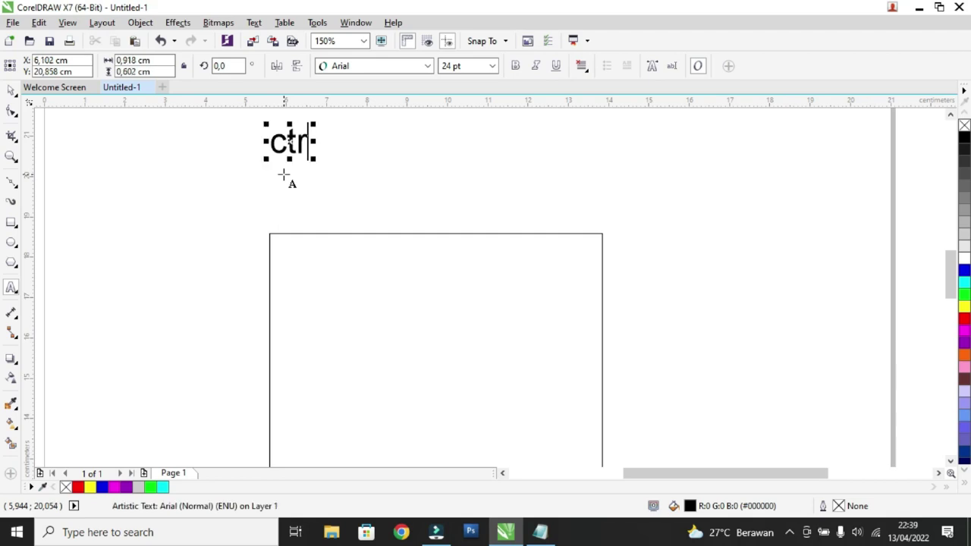
{"action": "type", "text": " +"}
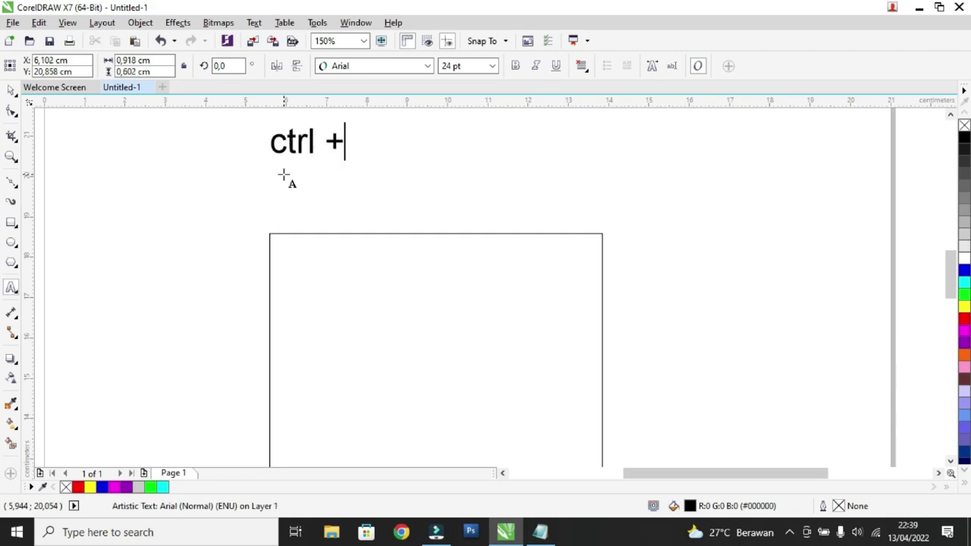
{"action": "type", "text": " Q"}
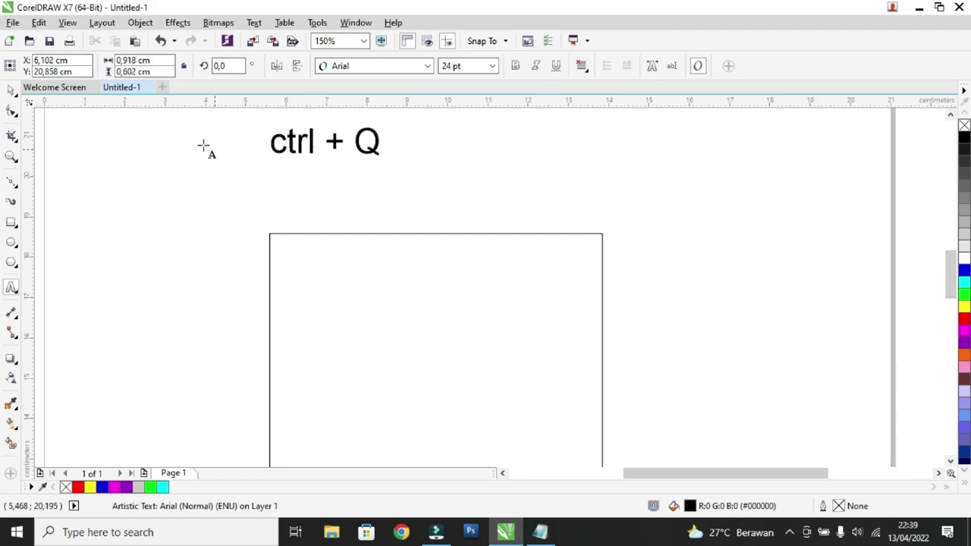
- Convert the square to curves, then shift it and the "ctrl + Q" text slightly on the page
{"action": "left_click", "coordinate": [12, 89]}
{"action": "scroll", "coordinate": [168, 161], "scroll_direction": "down", "scroll_amount": 2}
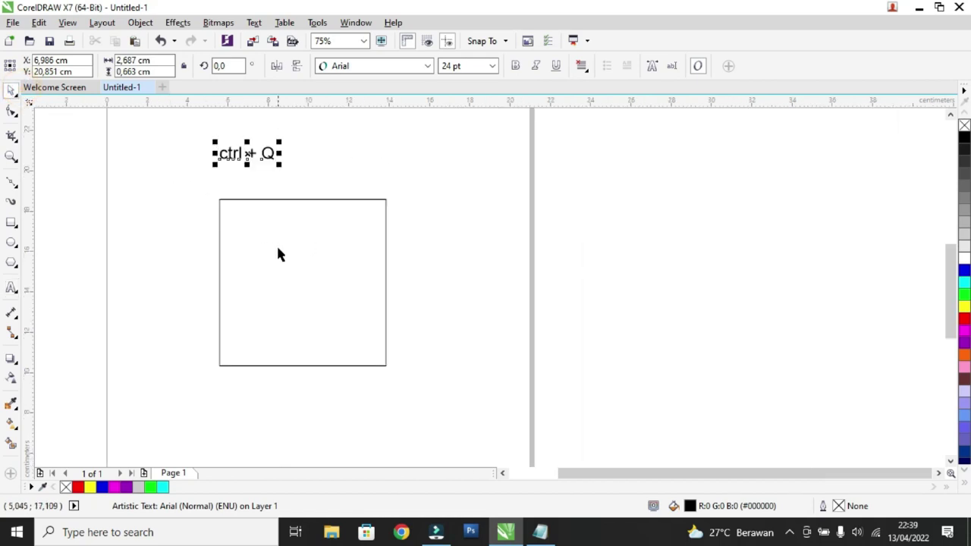
{"action": "left_click", "coordinate": [271, 247]}
{"action": "left_click_drag", "start_coordinate": [292, 237], "coordinate": [318, 242]}
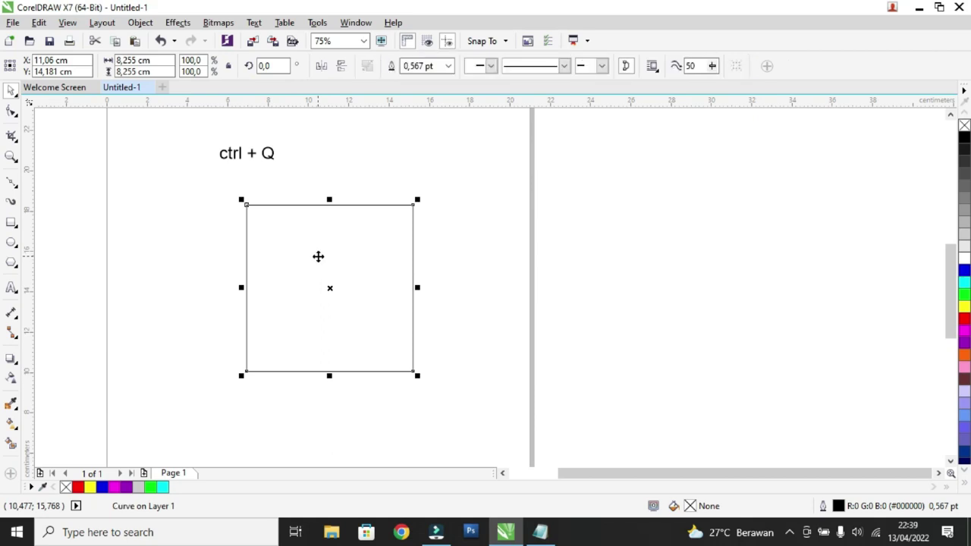
{"action": "left_click", "coordinate": [243, 157]}
{"action": "left_click_drag", "start_coordinate": [243, 158], "coordinate": [256, 149]}
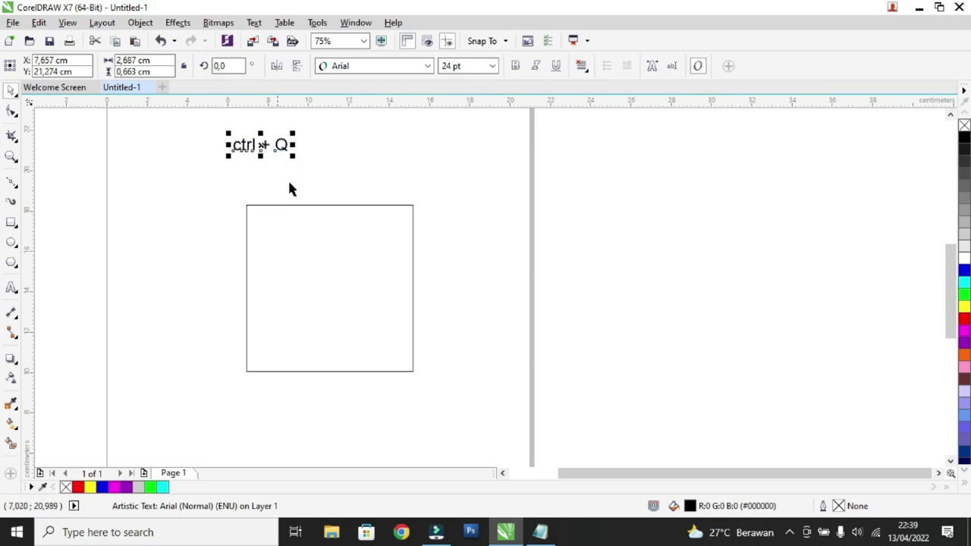
- Move the four corner nodes of the converted square with the Shape tool to form a narrow boomerang shape
{"action": "left_click", "coordinate": [343, 241]}
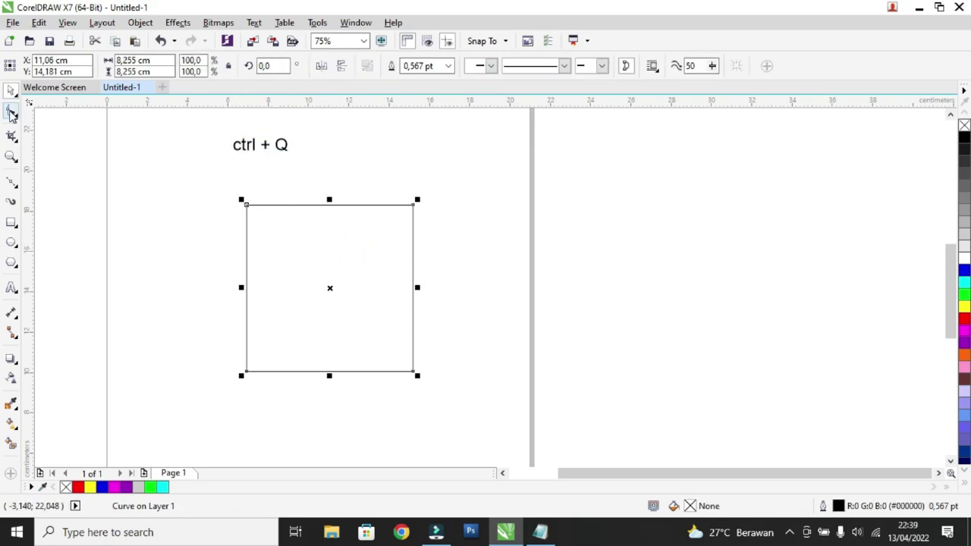
{"action": "left_click", "coordinate": [11, 112]}
{"action": "left_click", "coordinate": [50, 108]}
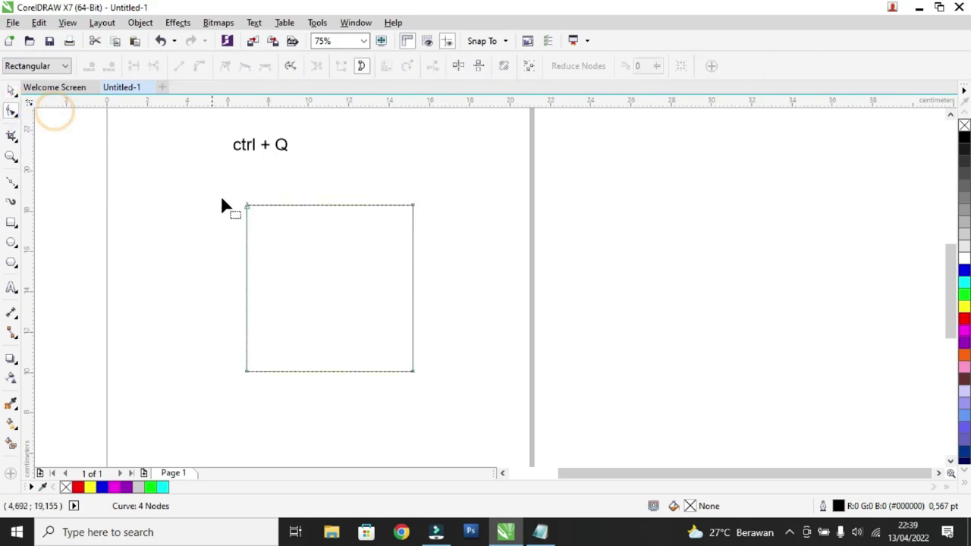
{"action": "left_click_drag", "start_coordinate": [245, 210], "coordinate": [288, 251]}
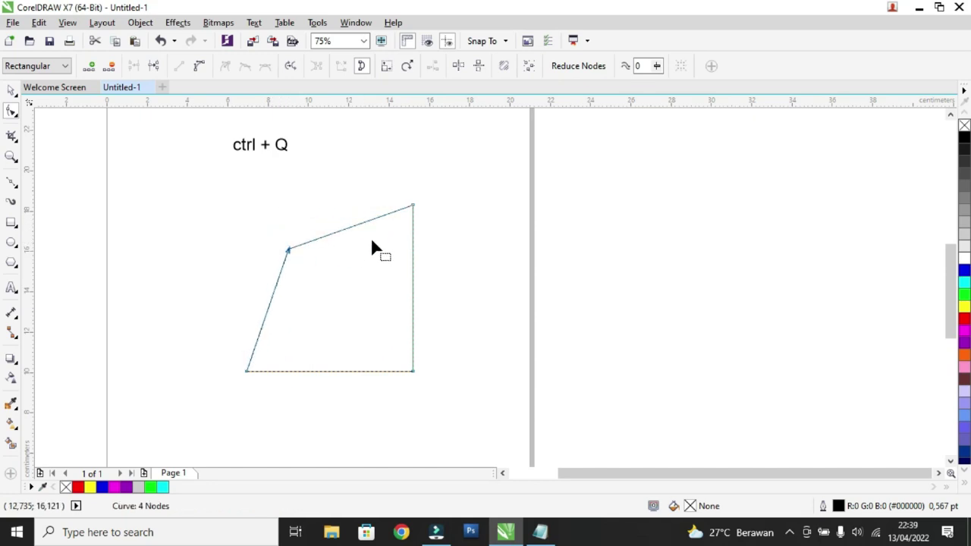
{"action": "left_click_drag", "start_coordinate": [414, 206], "coordinate": [497, 269]}
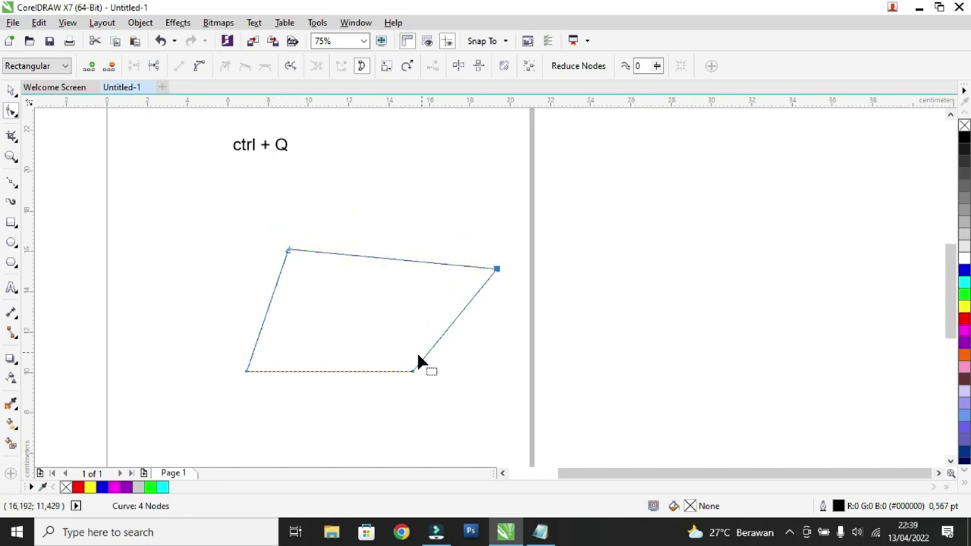
{"action": "left_click_drag", "start_coordinate": [413, 374], "coordinate": [436, 419]}
{"action": "left_click_drag", "start_coordinate": [247, 371], "coordinate": [447, 296]}
{"action": "left_click_drag", "start_coordinate": [287, 249], "coordinate": [351, 210]}
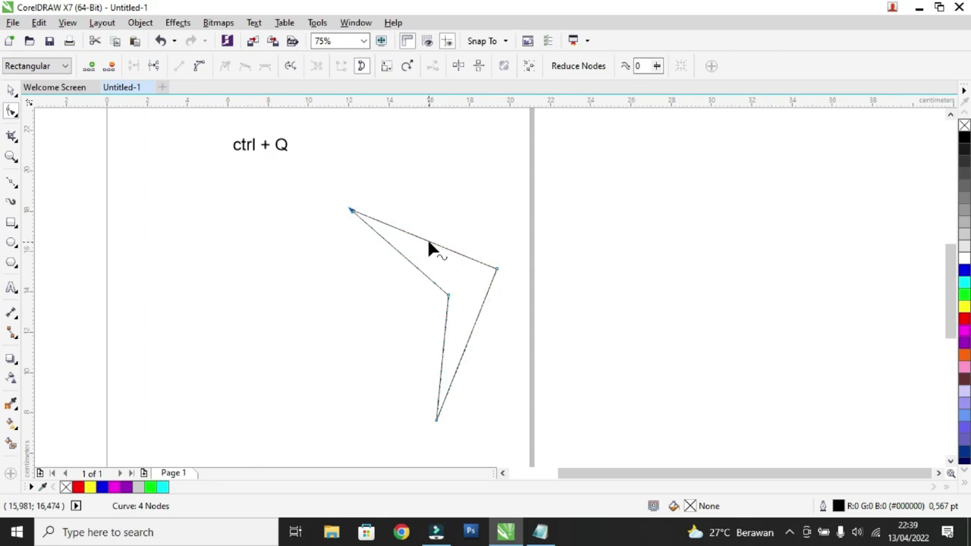
- Convert the boomerang's upper outer and upper inner edges to curves and bend both outward into arcs
{"action": "left_click", "coordinate": [429, 243]}
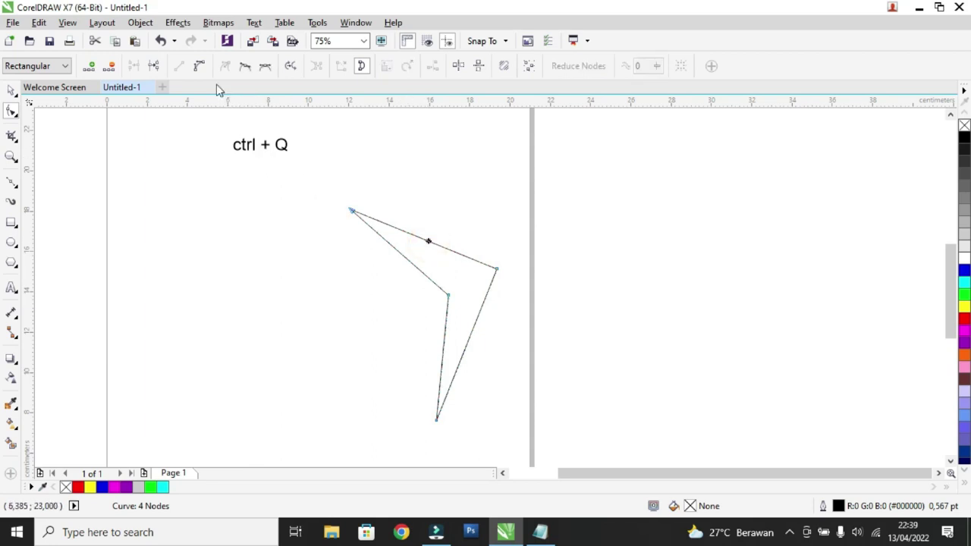
{"action": "left_click", "coordinate": [199, 66]}
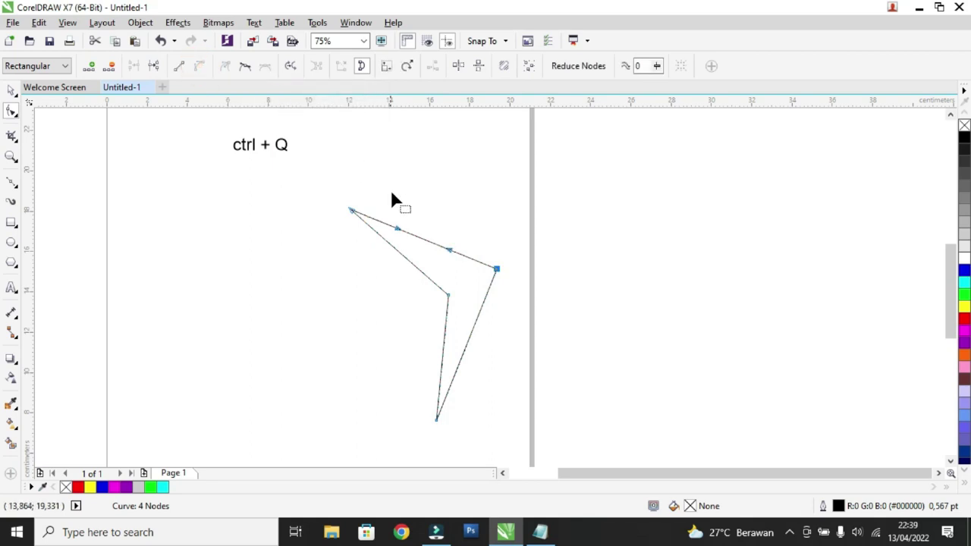
{"action": "left_click_drag", "start_coordinate": [417, 243], "coordinate": [447, 203]}
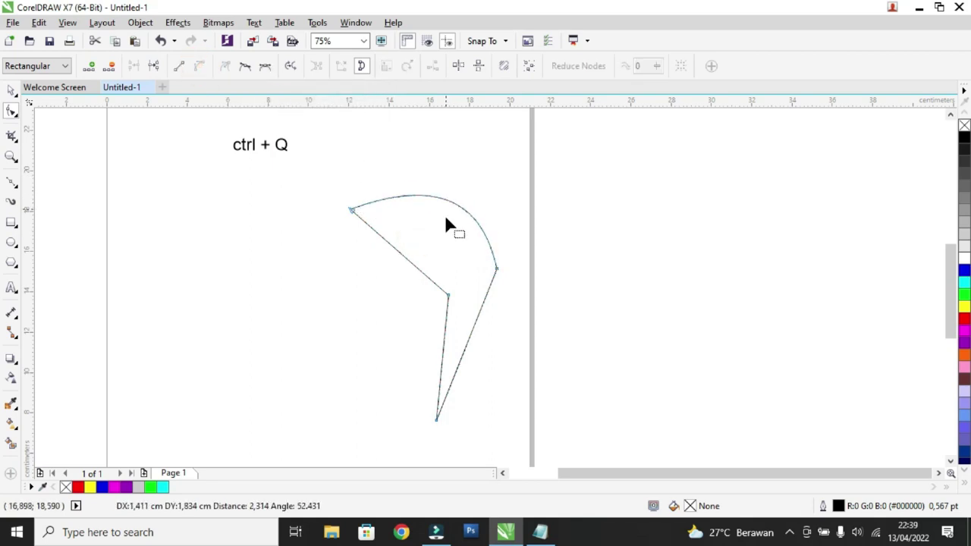
{"action": "left_click", "coordinate": [403, 256]}
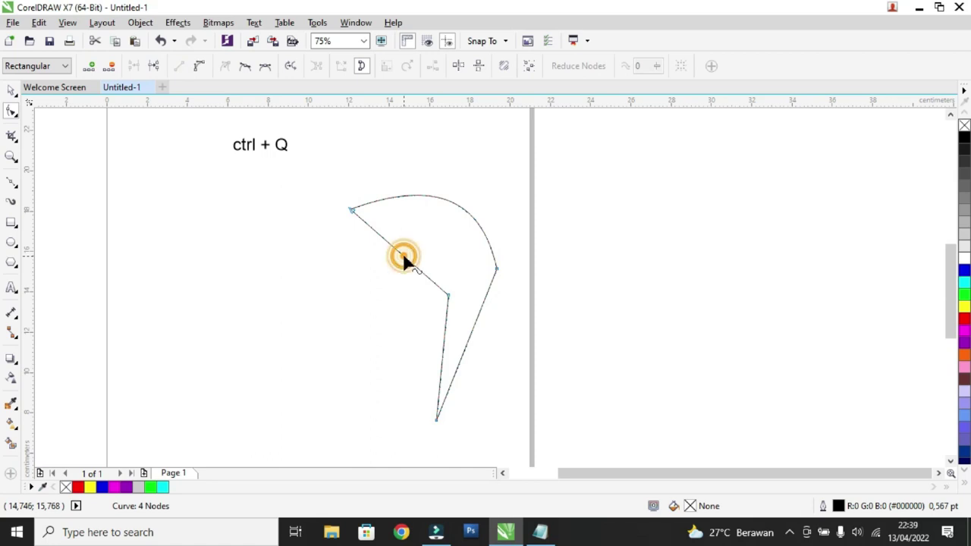
{"action": "left_click", "coordinate": [203, 66]}
{"action": "left_click_drag", "start_coordinate": [397, 247], "coordinate": [445, 243]}
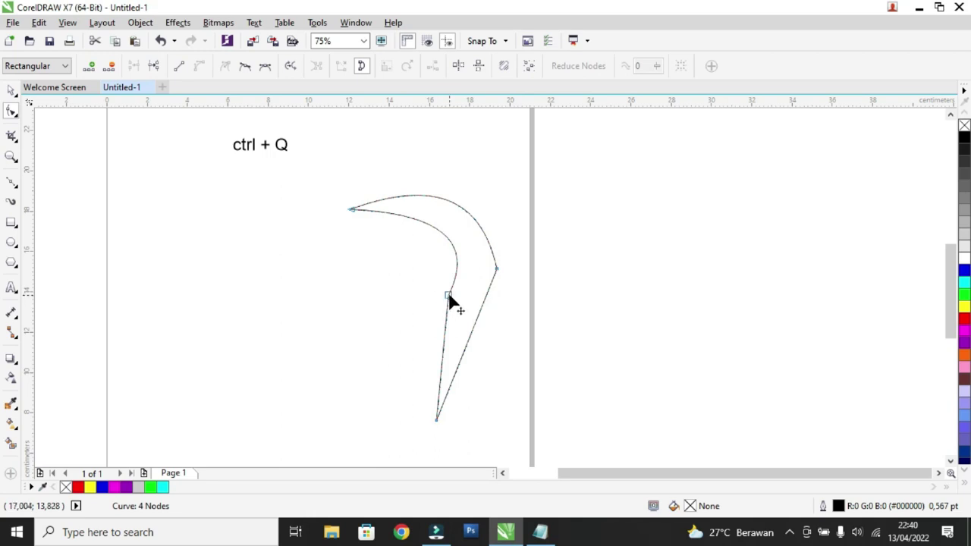
- Delete the two middle nodes, adjust the upper tip's curve handles to form a slim crescent, and deselect it
{"action": "double_click", "coordinate": [449, 296]}
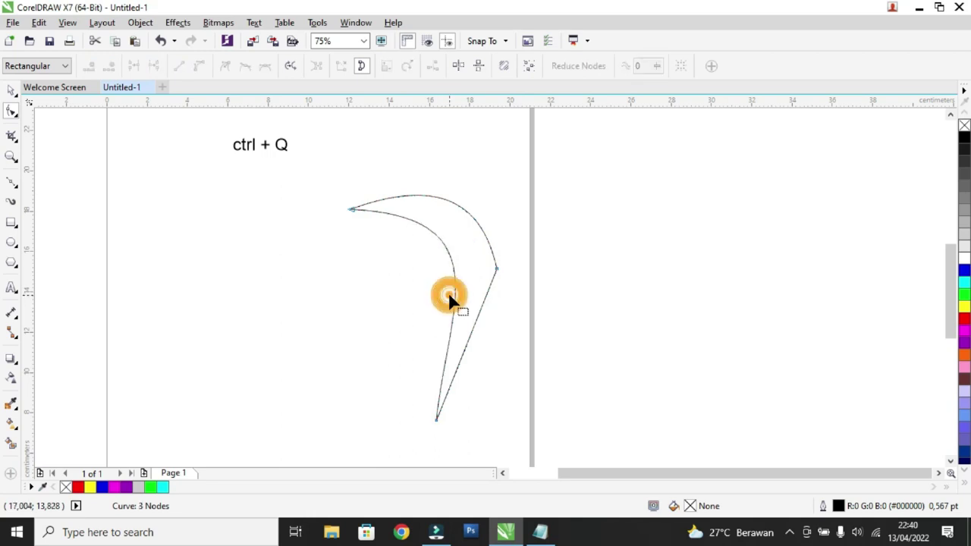
{"action": "double_click", "coordinate": [497, 270]}
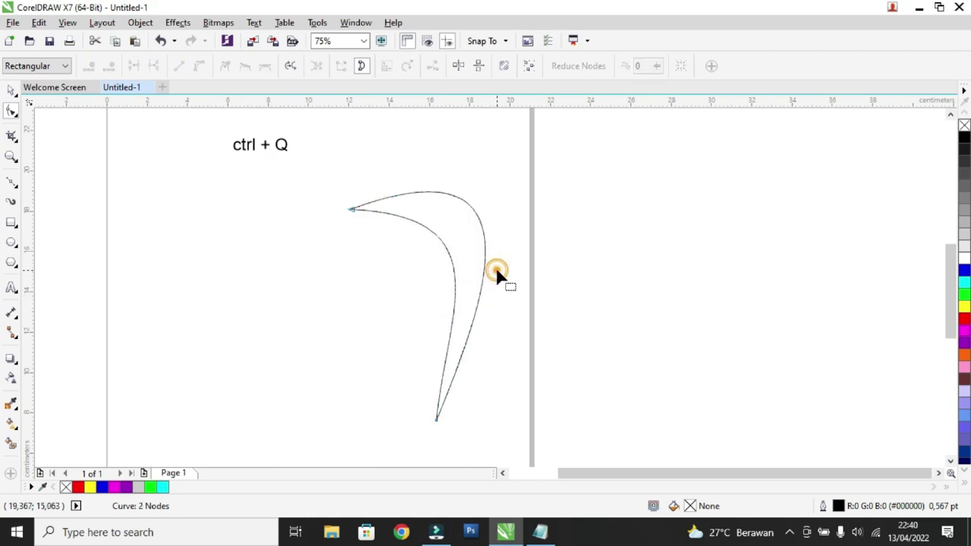
{"action": "left_click", "coordinate": [353, 210]}
{"action": "left_click_drag", "start_coordinate": [501, 217], "coordinate": [435, 229]}
{"action": "left_click_drag", "start_coordinate": [556, 141], "coordinate": [512, 217]}
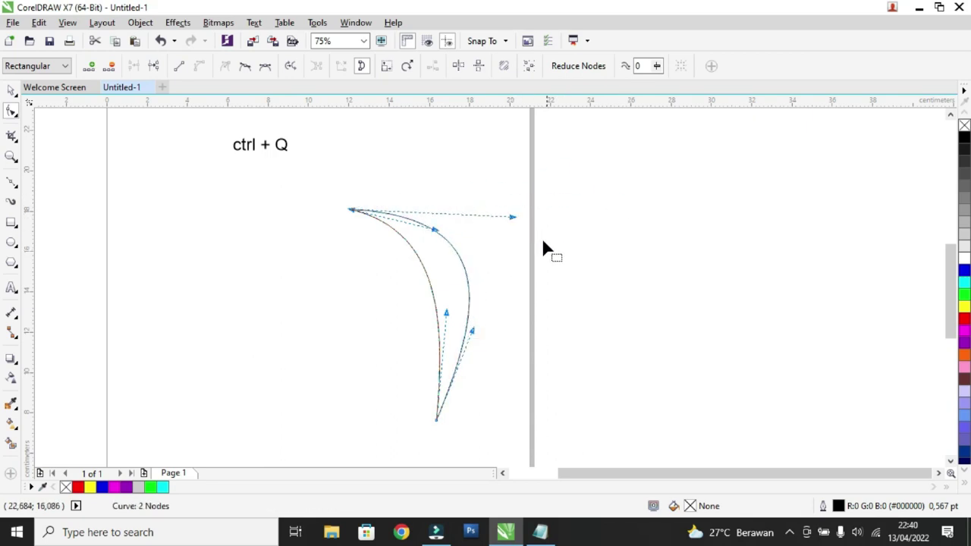
{"action": "left_click", "coordinate": [12, 90]}
{"action": "left_click", "coordinate": [273, 283]}
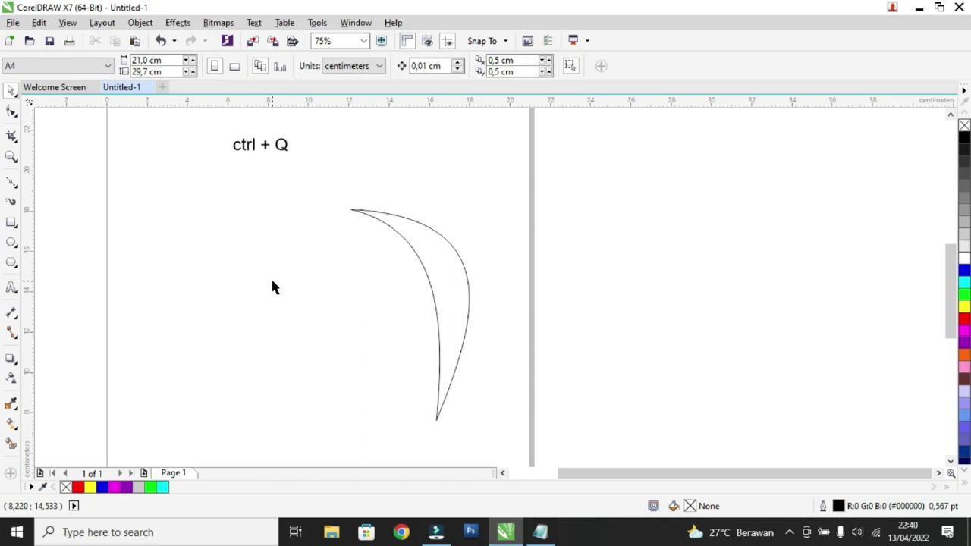
- Select the "ctrl + Q" text and the crescent together and delete them
{"action": "left_click", "coordinate": [243, 150]}
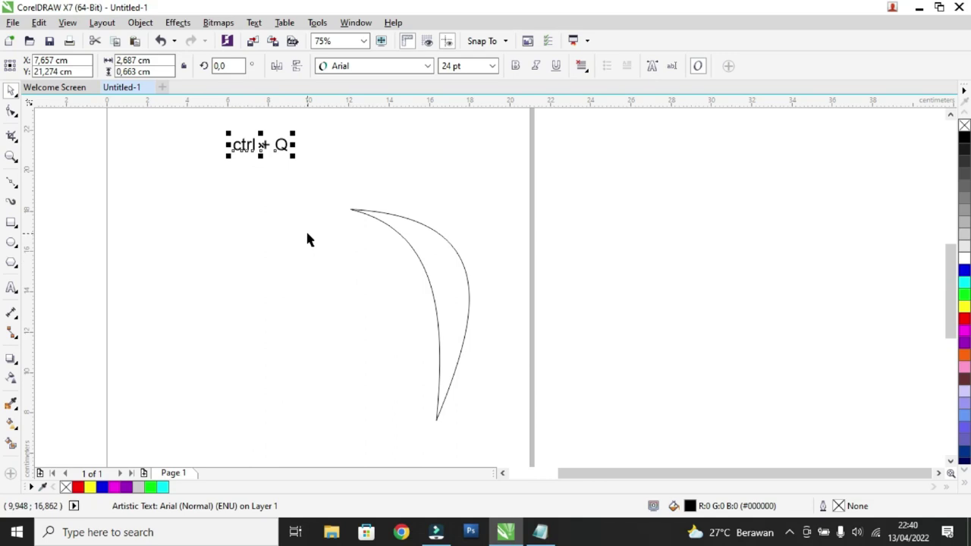
{"action": "scroll", "coordinate": [307, 240], "scroll_direction": "down", "scroll_amount": 1}
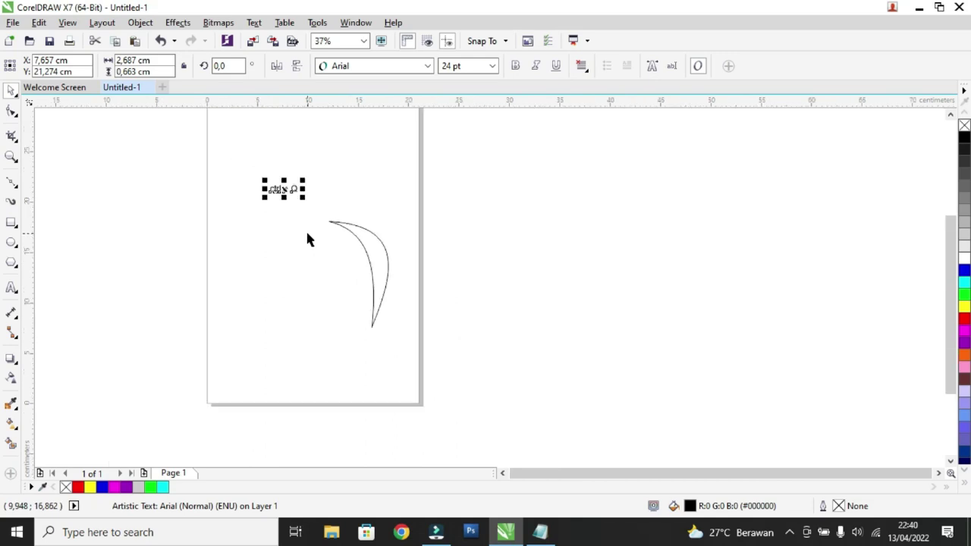
{"action": "scroll", "coordinate": [308, 240], "scroll_direction": "up", "scroll_amount": 1}
{"action": "left_click", "coordinate": [194, 151]}
{"action": "left_click_drag", "start_coordinate": [195, 151], "coordinate": [565, 427]}
{"action": "key", "text": "Delete"}
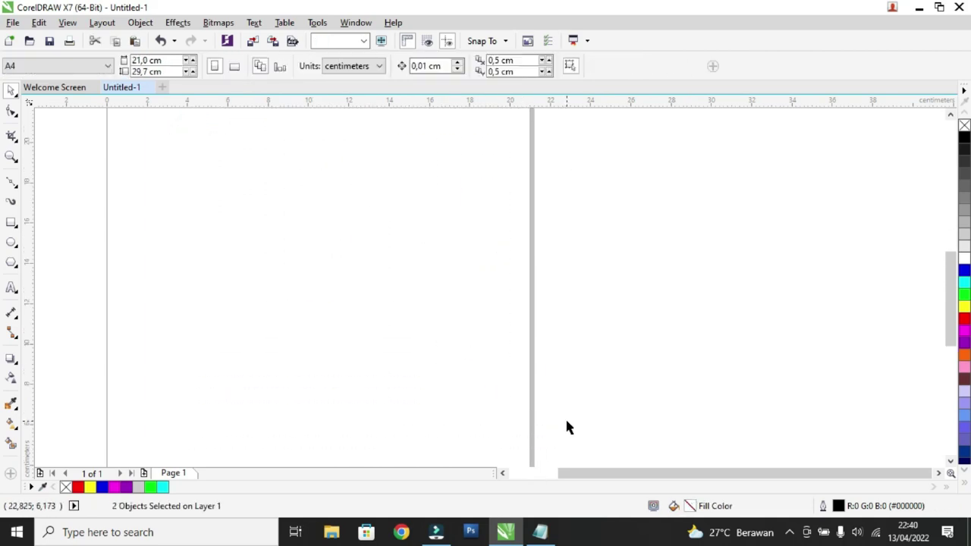
- Draw a square about 8.4 cm wide near the left edge of the page with the Rectangle tool
{"action": "scroll", "coordinate": [380, 241], "scroll_direction": "down", "scroll_amount": 1}
{"action": "scroll", "coordinate": [356, 197], "scroll_direction": "up", "scroll_amount": 1}
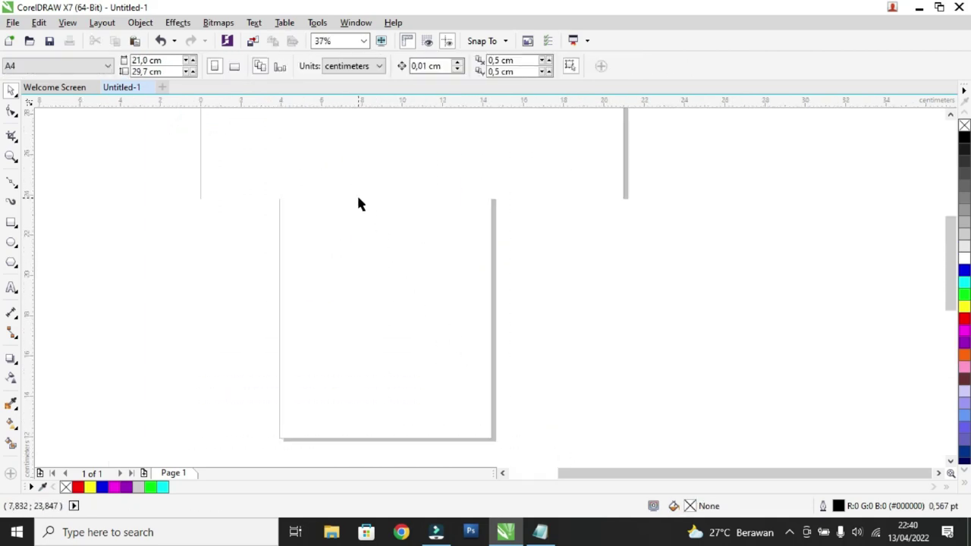
{"action": "scroll", "coordinate": [362, 225], "scroll_direction": "down", "scroll_amount": 1}
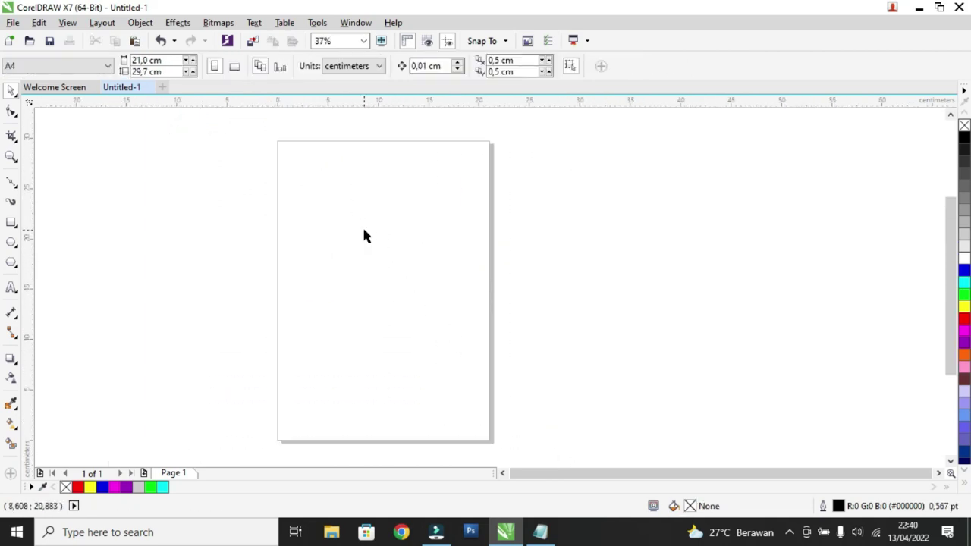
{"action": "left_click", "coordinate": [12, 222]}
{"action": "left_click_drag", "start_coordinate": [299, 231], "coordinate": [362, 302]}
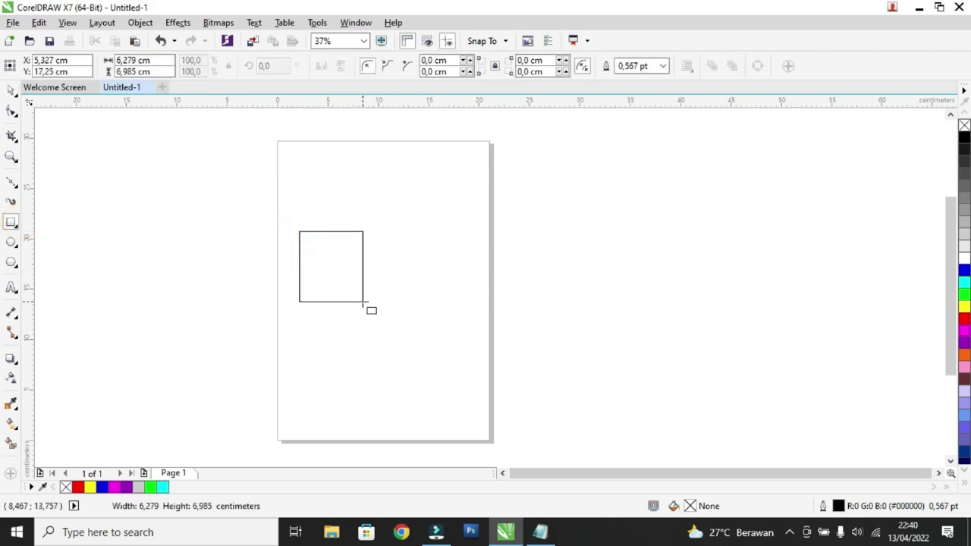
{"action": "left_click_drag", "start_coordinate": [363, 302], "coordinate": [369, 316]}
- Draw a circle about 15 cm in diameter with the Ellipse tool and place it beside the square, across the page edge
{"action": "left_click", "coordinate": [12, 242]}
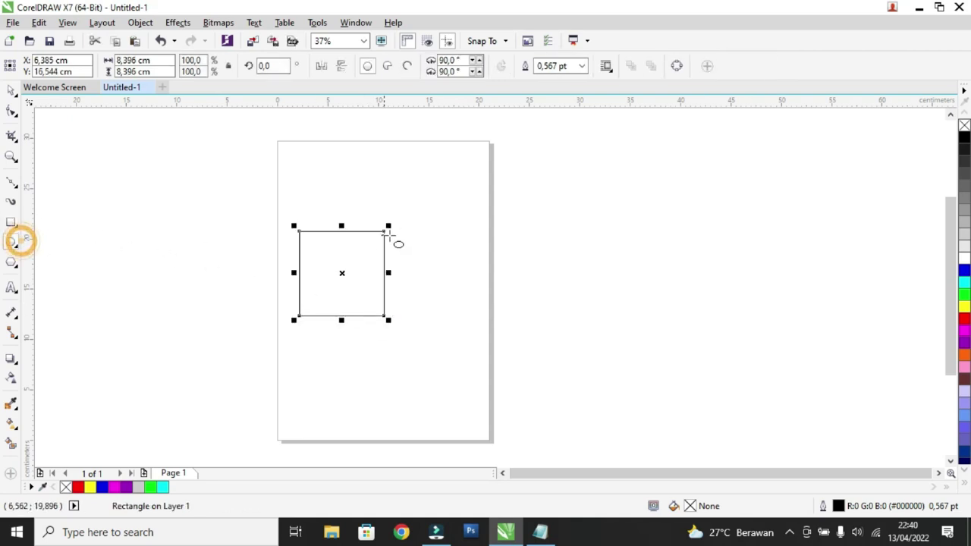
{"action": "left_click_drag", "start_coordinate": [407, 233], "coordinate": [560, 381]}
{"action": "left_click", "coordinate": [12, 89]}
{"action": "left_click_drag", "start_coordinate": [431, 278], "coordinate": [447, 257]}
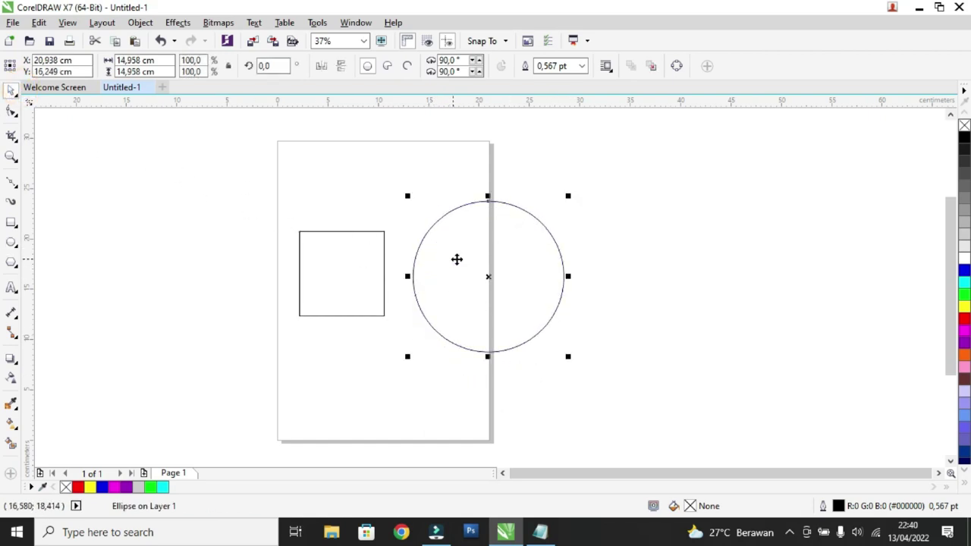
- Move the circle onto the page so that it overlaps the right part of the square, and keep it selected
{"action": "left_click", "coordinate": [353, 276]}
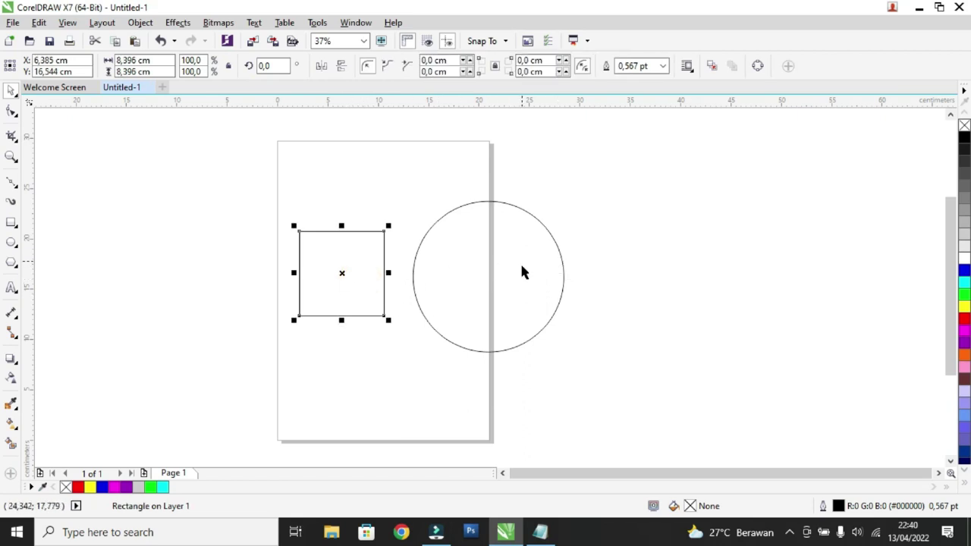
{"action": "left_click", "coordinate": [586, 282]}
{"action": "left_click_drag", "start_coordinate": [535, 273], "coordinate": [473, 280]}
{"action": "left_click", "coordinate": [579, 336]}
{"action": "left_click", "coordinate": [477, 282]}
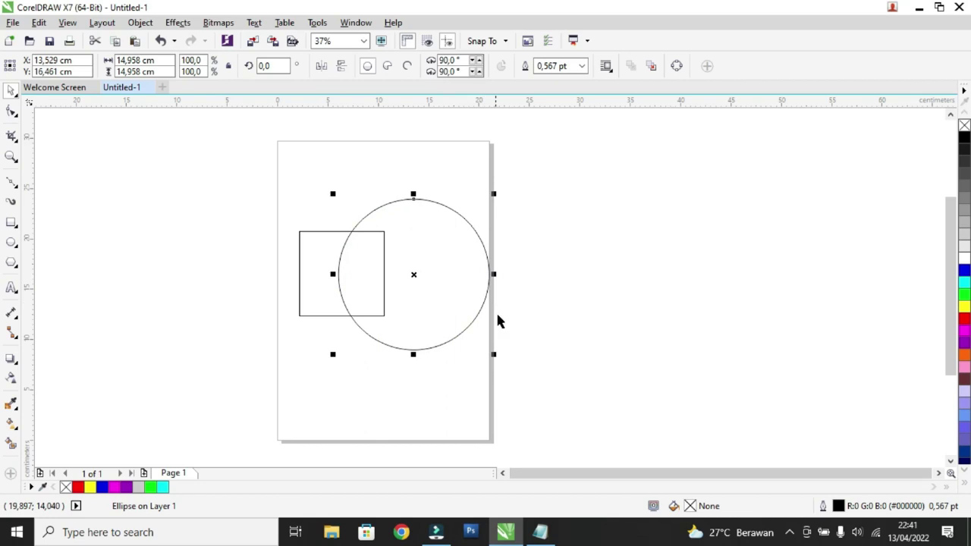
- Weld the overlapping square and circle into one shape and move it slightly up the page
{"action": "left_click", "coordinate": [590, 342]}
{"action": "left_click_drag", "start_coordinate": [253, 159], "coordinate": [562, 367]}
{"action": "left_click_drag", "start_coordinate": [265, 163], "coordinate": [561, 395]}
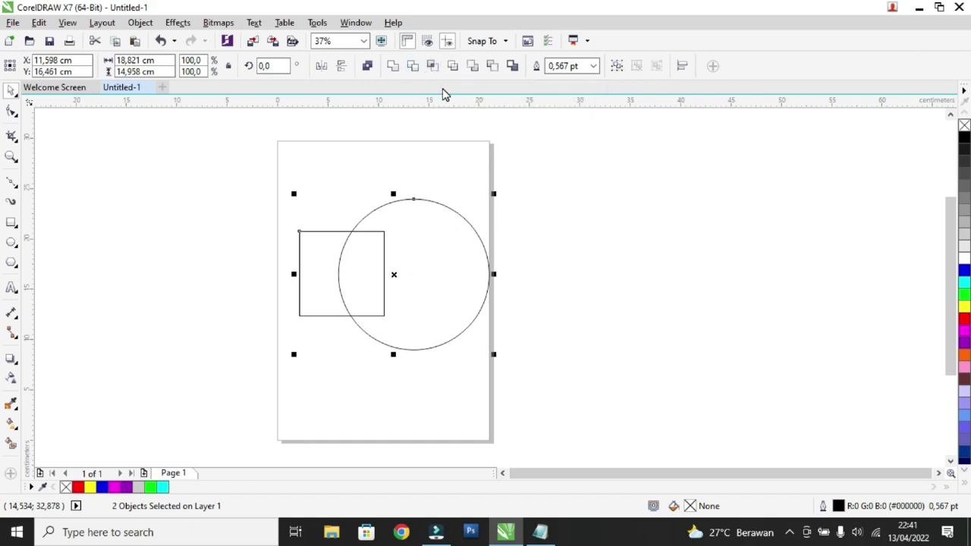
{"action": "left_click", "coordinate": [567, 245]}
{"action": "left_click_drag", "start_coordinate": [245, 151], "coordinate": [579, 389]}
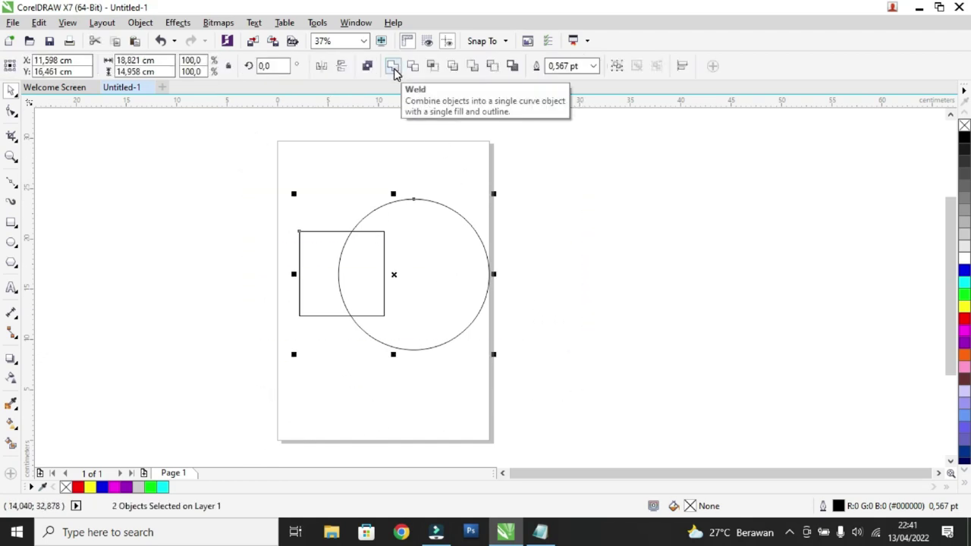
{"action": "left_click", "coordinate": [394, 68]}
{"action": "left_click_drag", "start_coordinate": [439, 268], "coordinate": [427, 232]}
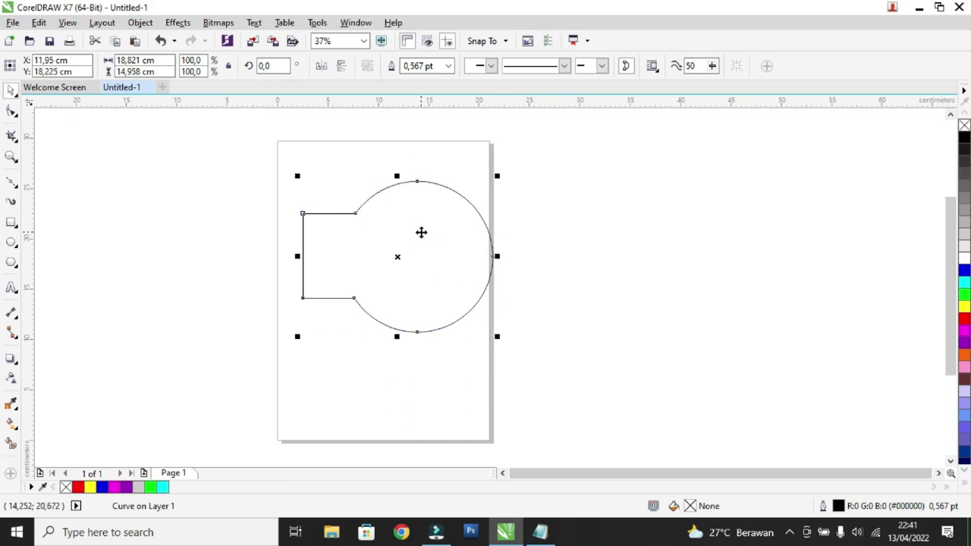
- Undo the move and the weld, returning to the separate square and circle that overlap on the page
{"action": "key", "text": "ctrl+z"}
{"action": "key", "text": "ctrl+z"}
{"action": "key", "text": "ctrl+z"}
{"action": "key", "text": "ctrl+z"}
{"action": "key", "text": "ctrl+z"}
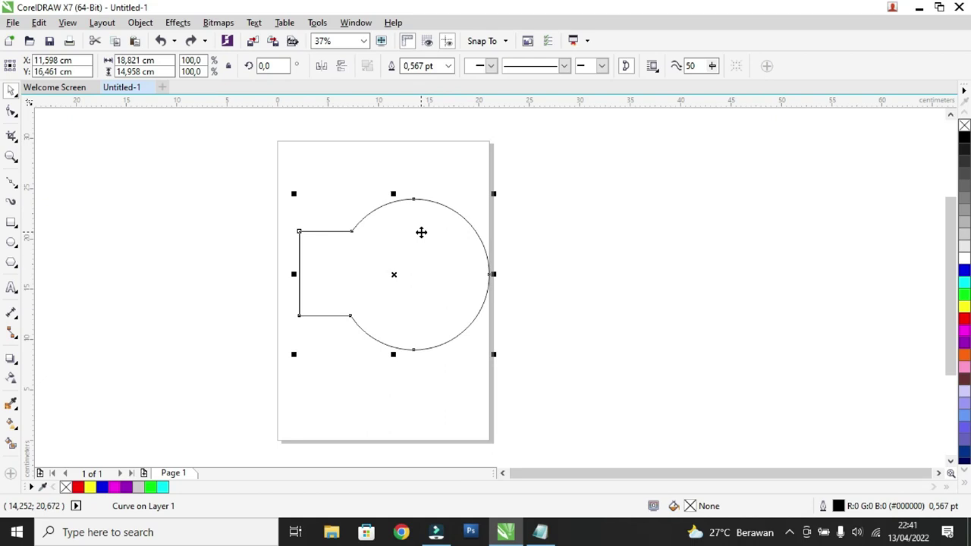
{"action": "key", "text": "ctrl+z"}
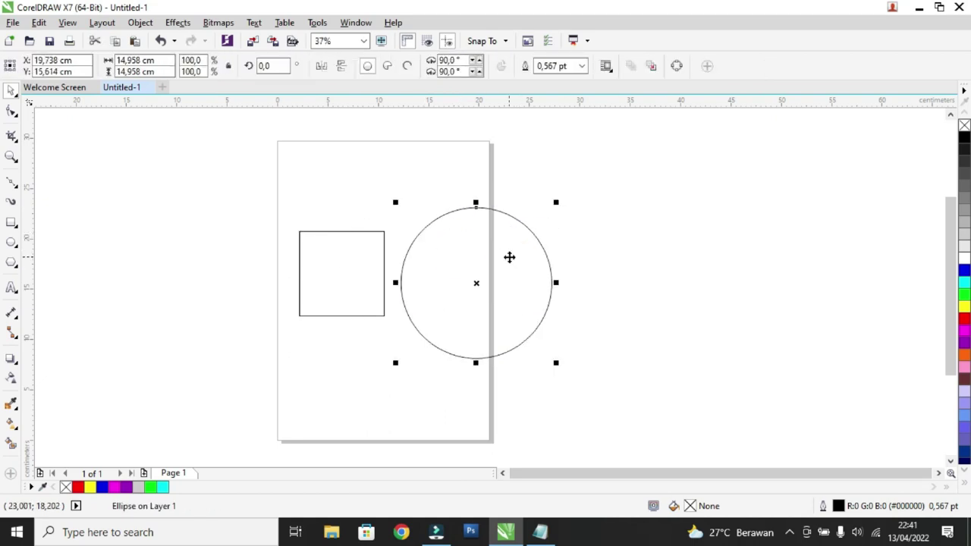
{"action": "key", "text": "ctrl+z"}
{"action": "left_click", "coordinate": [577, 223]}
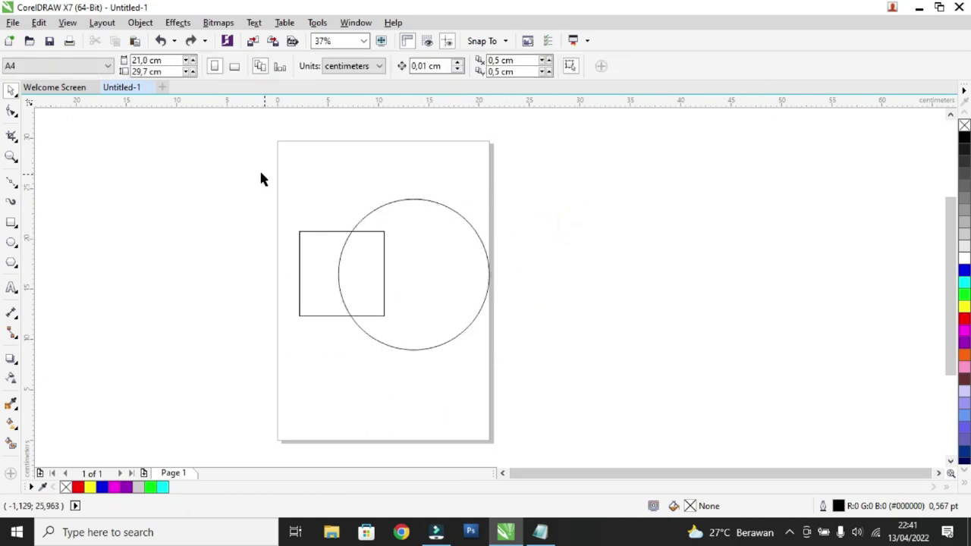
- Duplicate the overlapping square and circle together, place the copy beside the page, and repeat the duplication for a third pair
{"action": "left_click_drag", "start_coordinate": [315, 231], "coordinate": [543, 372]}
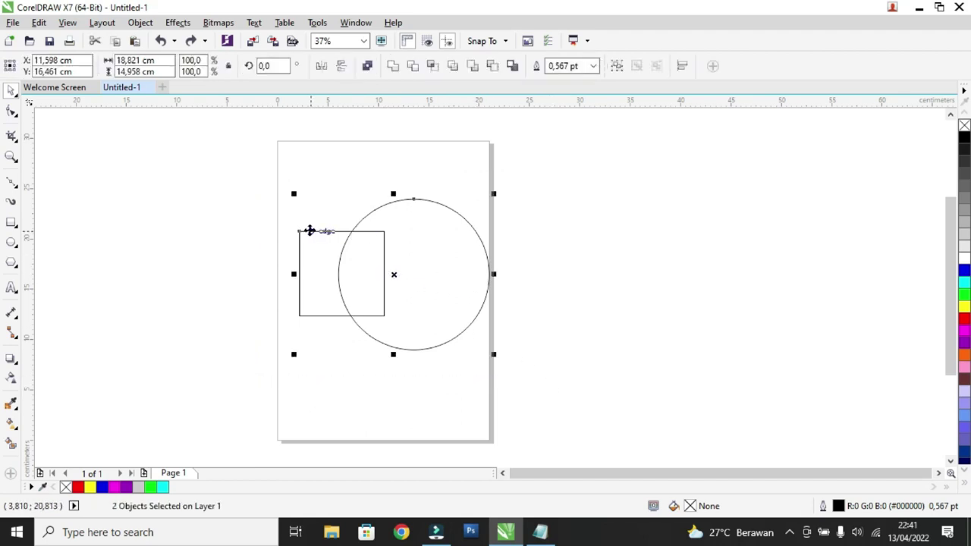
{"action": "left_click", "coordinate": [519, 242]}
{"action": "left_click_drag", "start_coordinate": [264, 174], "coordinate": [547, 388]}
{"action": "key", "text": "ctrl+d"}
{"action": "left_click_drag", "start_coordinate": [483, 269], "coordinate": [672, 280]}
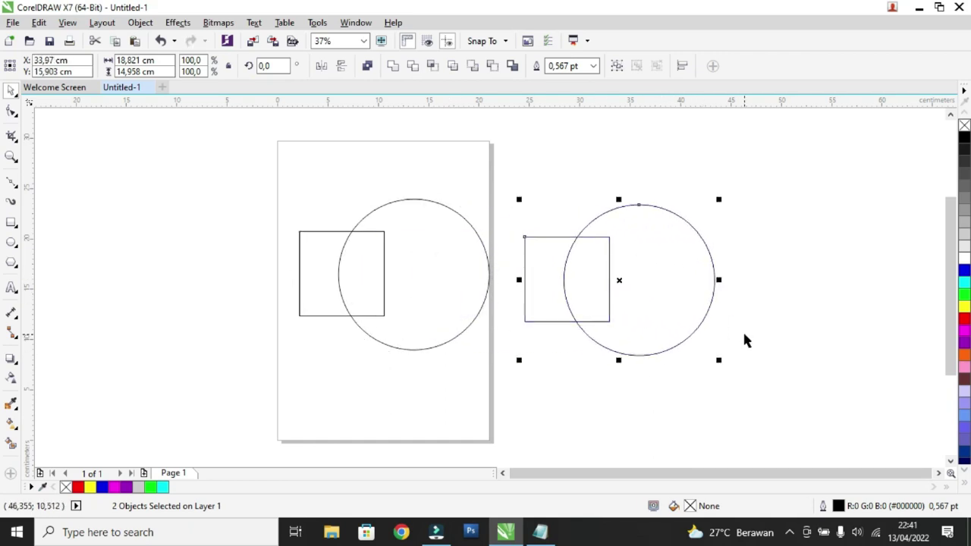
{"action": "key", "text": "ctrl+d"}
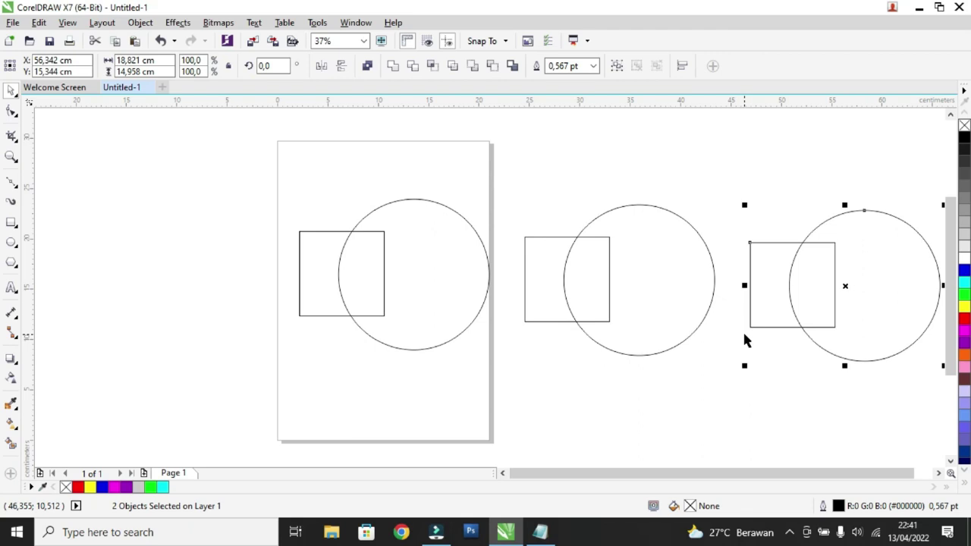
{"action": "scroll", "coordinate": [775, 335], "scroll_direction": "down", "scroll_amount": 2}
{"action": "scroll", "coordinate": [845, 338], "scroll_direction": "up", "scroll_amount": 2}
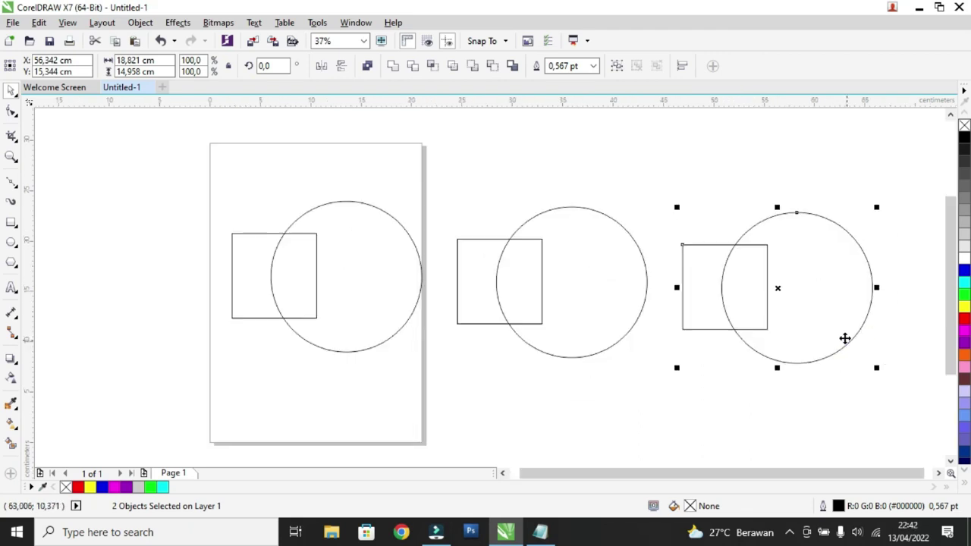
- Weld the square and circle on the page into one shape and move it up toward the page's left edge
{"action": "left_click", "coordinate": [684, 393]}
{"action": "left_click_drag", "start_coordinate": [200, 171], "coordinate": [436, 410]}
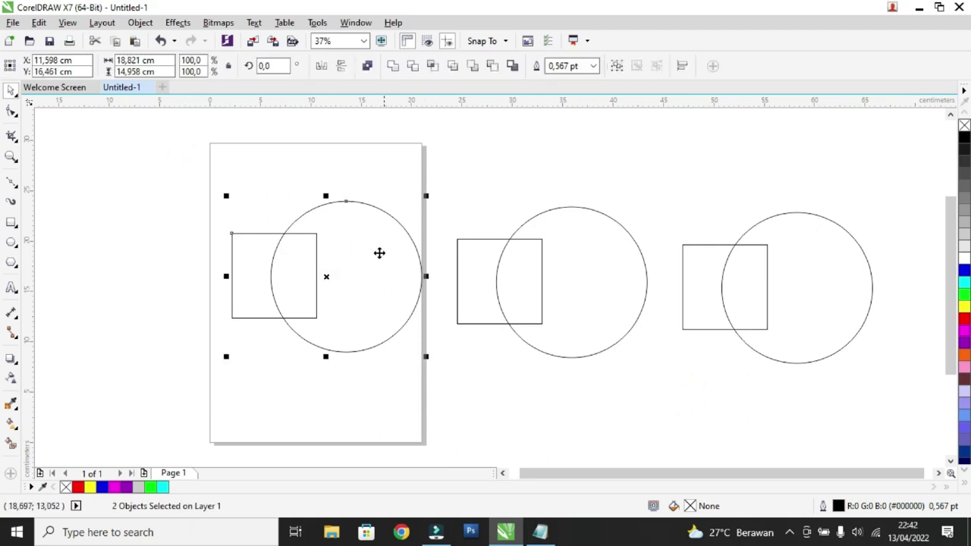
{"action": "left_click", "coordinate": [392, 67]}
{"action": "left_click_drag", "start_coordinate": [349, 238], "coordinate": [323, 217]}
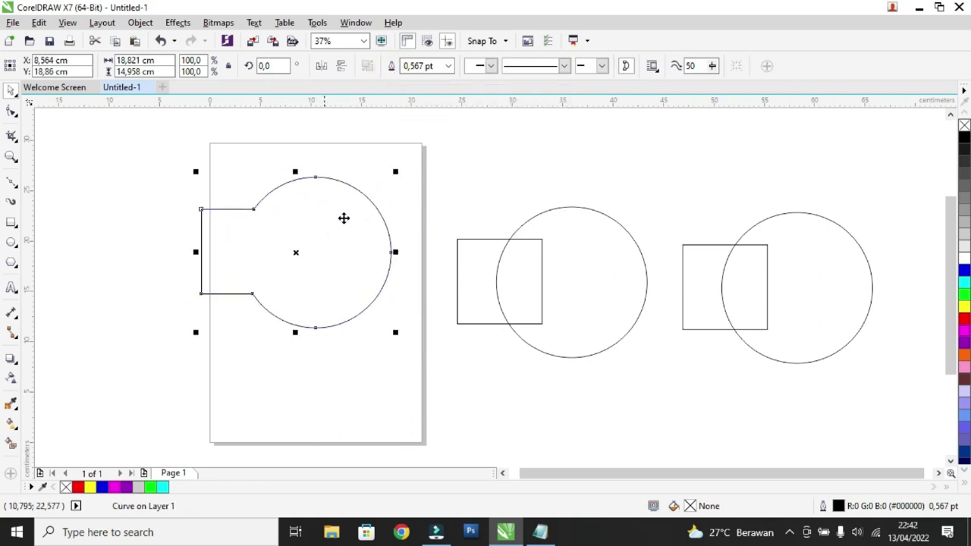
- Trim the middle square with its overlapping circle and move the circle and the cut square apart
{"action": "left_click_drag", "start_coordinate": [420, 137], "coordinate": [670, 432]}
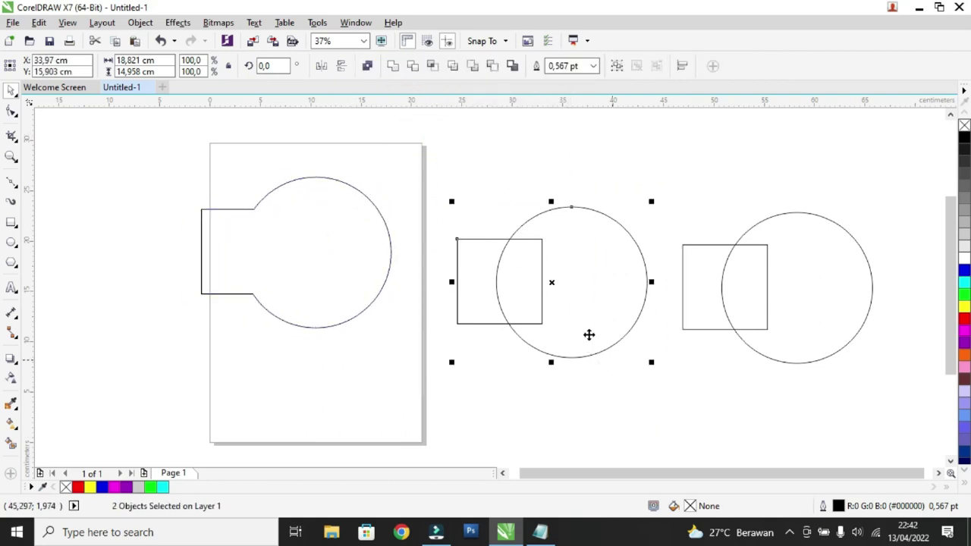
{"action": "left_click", "coordinate": [417, 68]}
{"action": "left_click_drag", "start_coordinate": [537, 259], "coordinate": [543, 224]}
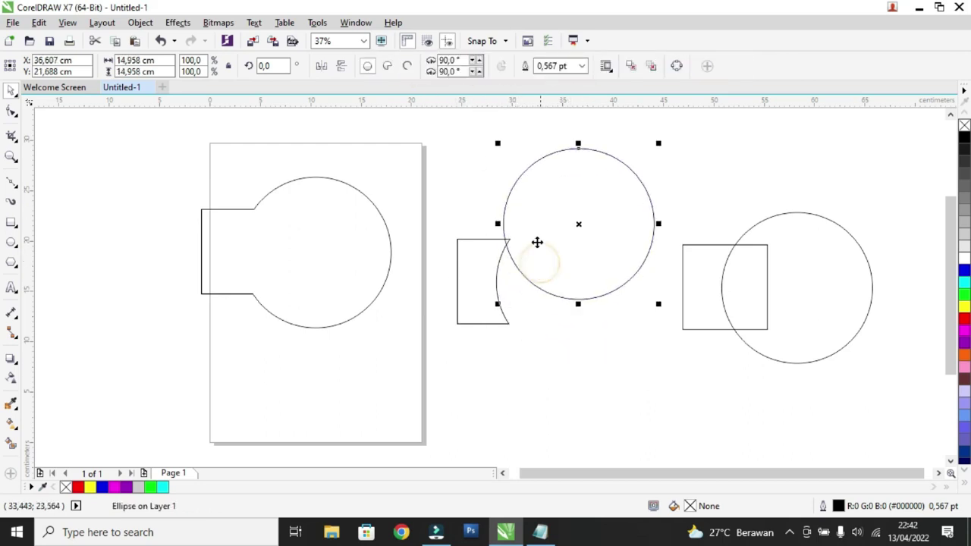
{"action": "left_click_drag", "start_coordinate": [489, 262], "coordinate": [463, 192]}
{"action": "left_click", "coordinate": [553, 215]}
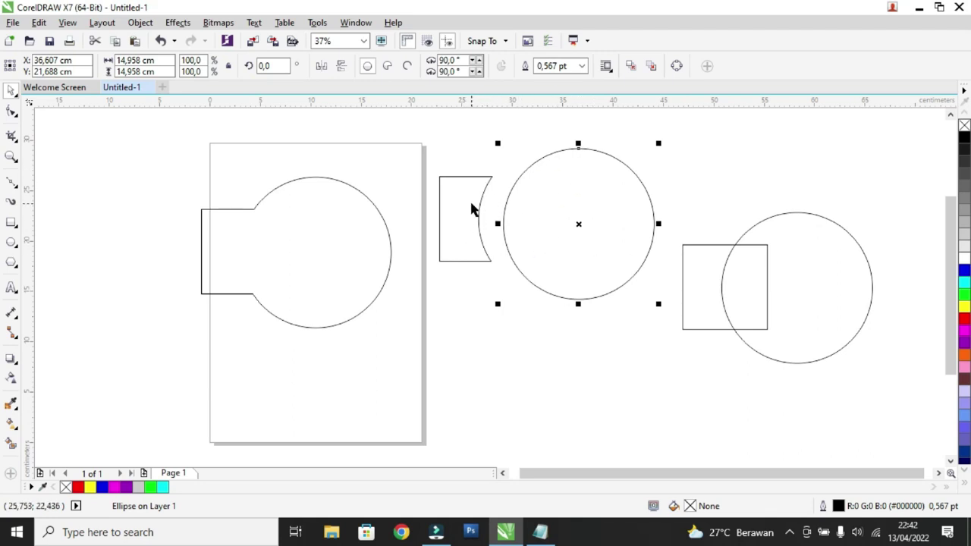
- Move the middle circle and the trimmed square down, placing them side by side with a small gap
{"action": "left_click_drag", "start_coordinate": [477, 206], "coordinate": [482, 206]}
{"action": "left_click_drag", "start_coordinate": [534, 265], "coordinate": [531, 359]}
{"action": "left_click_drag", "start_coordinate": [472, 242], "coordinate": [460, 368]}
{"action": "left_click", "coordinate": [453, 329]}
{"action": "left_click_drag", "start_coordinate": [522, 295], "coordinate": [520, 287]}
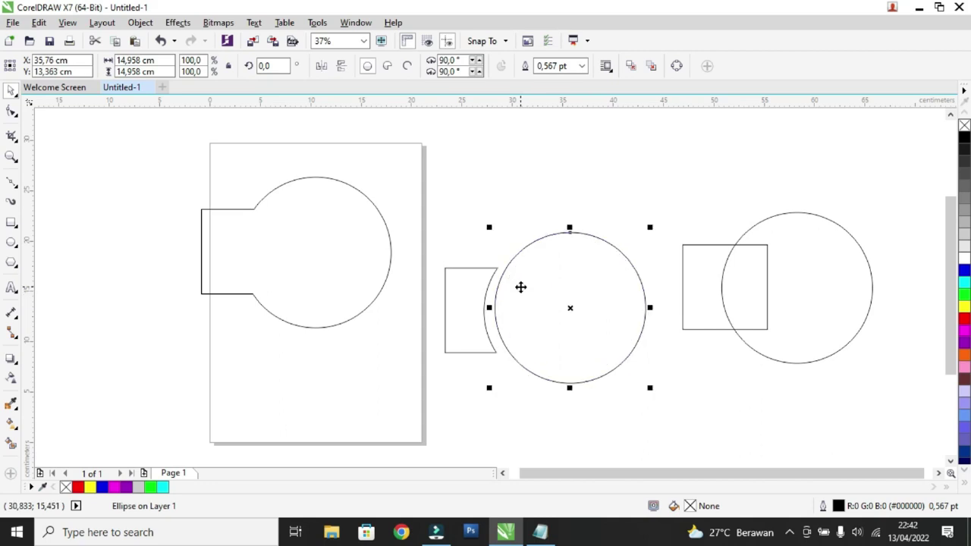
- Intersect the third square and circle, then separate the original square, the circle and the shared piece
{"action": "left_click_drag", "start_coordinate": [667, 157], "coordinate": [908, 398]}
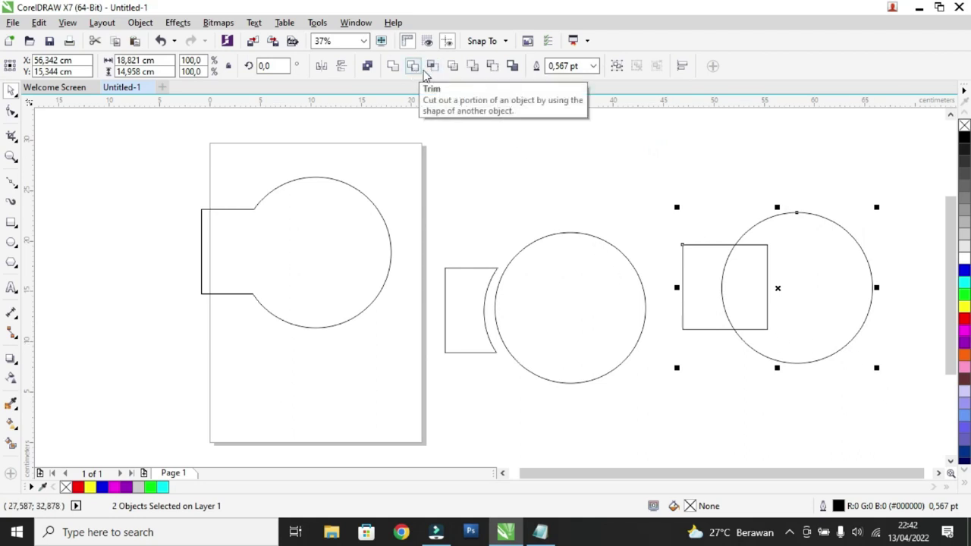
{"action": "left_click", "coordinate": [435, 70]}
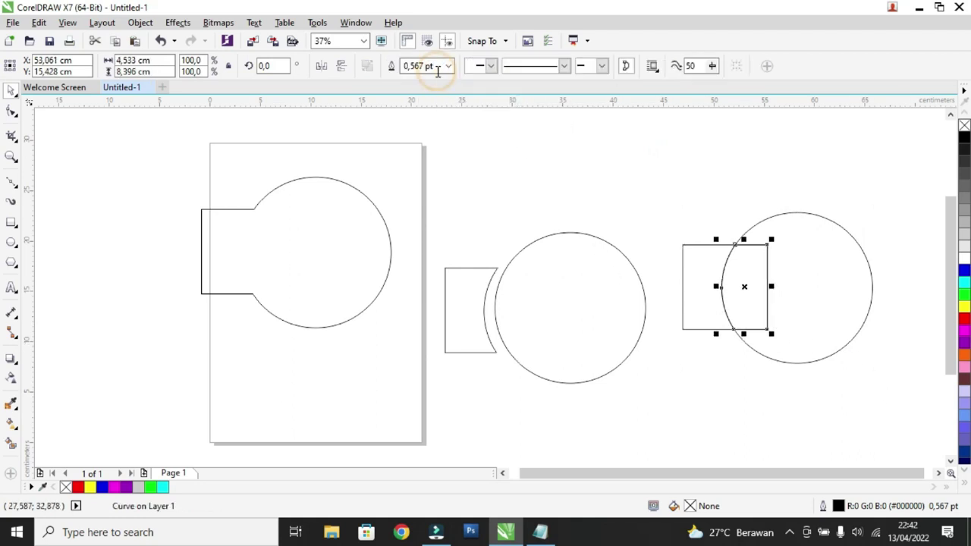
{"action": "left_click", "coordinate": [705, 203]}
{"action": "left_click_drag", "start_coordinate": [713, 261], "coordinate": [663, 141]}
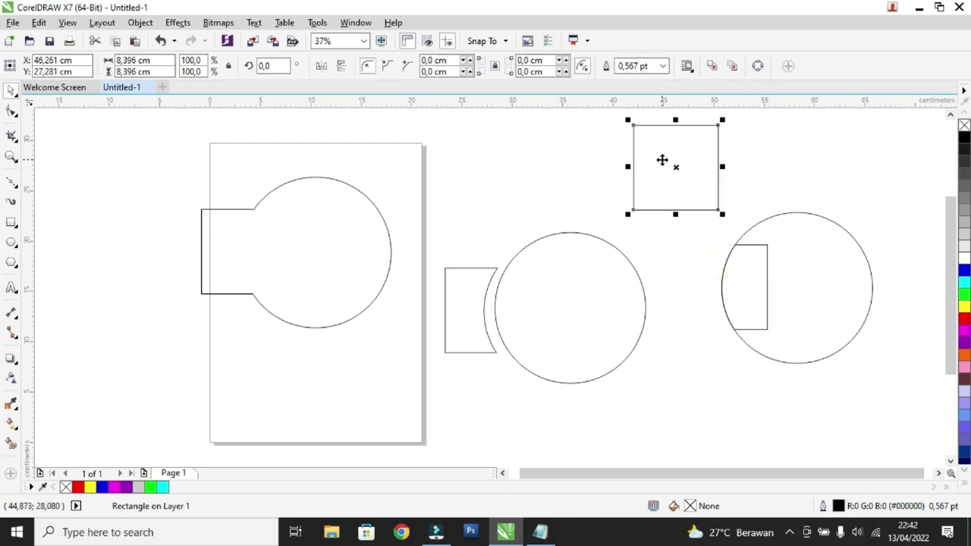
{"action": "left_click_drag", "start_coordinate": [741, 258], "coordinate": [778, 163]}
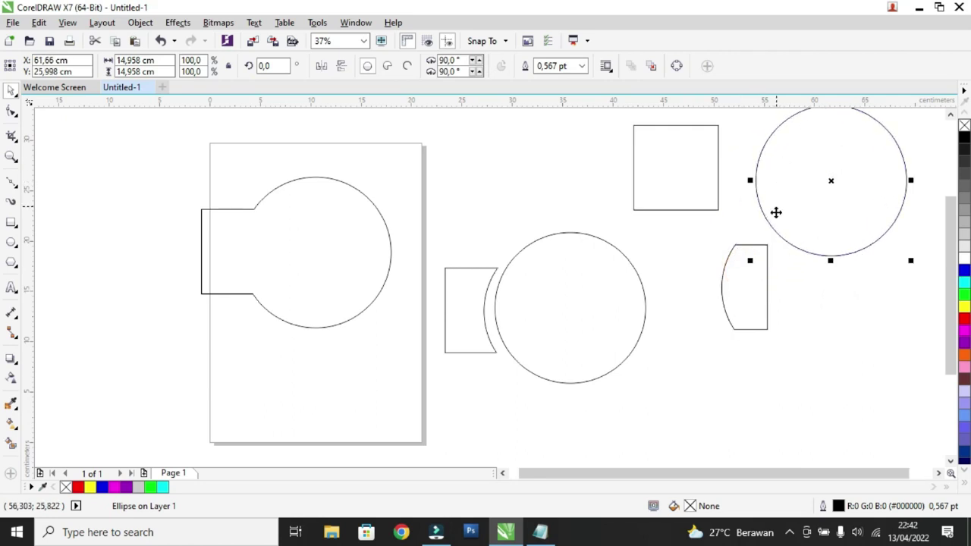
{"action": "mouse_move", "coordinate": [747, 322]}
{"action": "left_mouse_down"}
{"action": "mouse_move", "coordinate": [752, 288]}
{"action": "mouse_move", "coordinate": [742, 330]}
{"action": "left_mouse_up"}
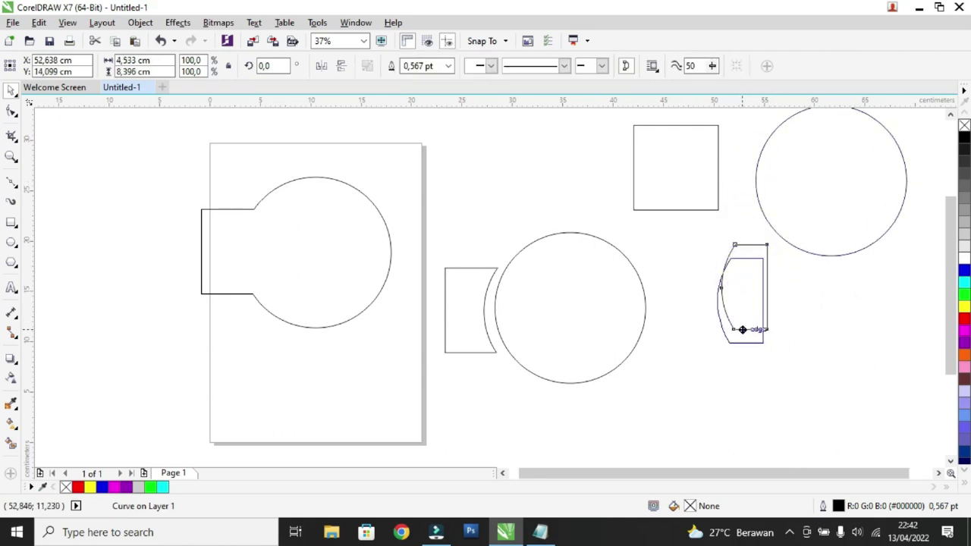
{"action": "left_click_drag", "start_coordinate": [742, 330], "coordinate": [742, 330]}
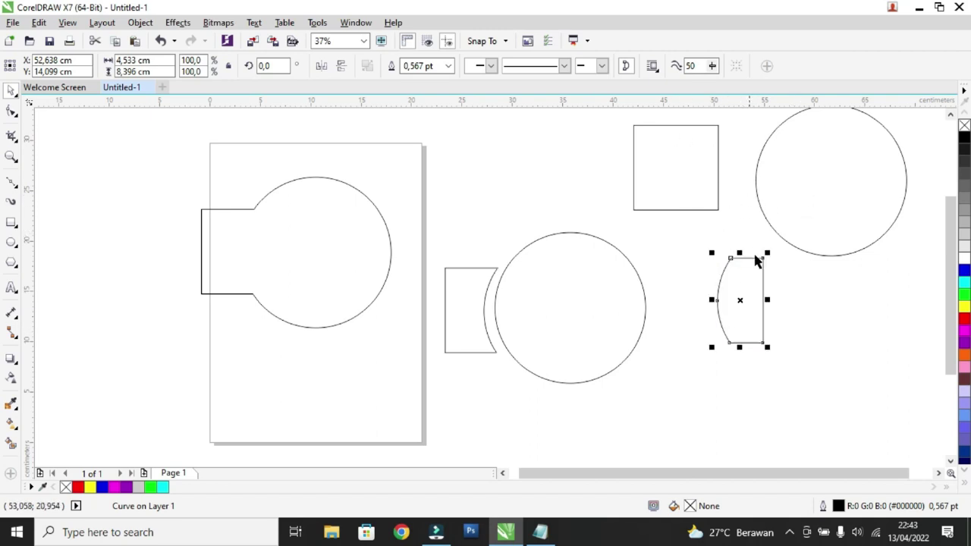
{"action": "left_click_drag", "start_coordinate": [745, 280], "coordinate": [744, 243]}
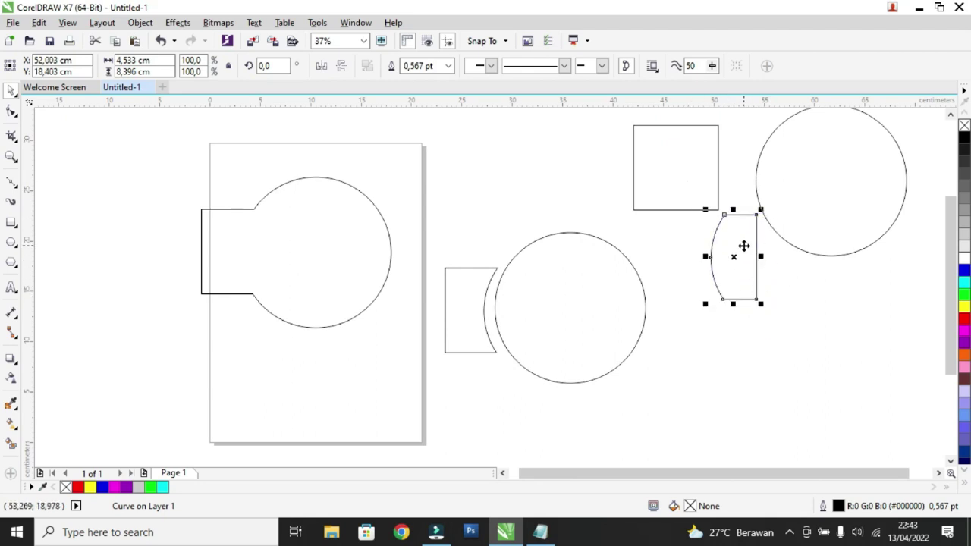
- Select all the welded, trimmed and intersected shapes and delete them
{"action": "scroll", "coordinate": [692, 289], "scroll_direction": "down", "scroll_amount": 1}
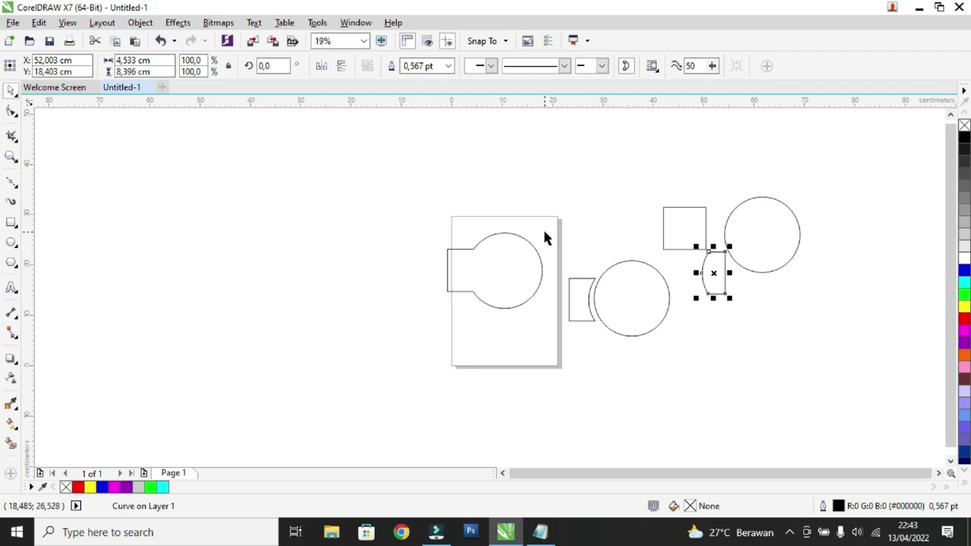
{"action": "left_click_drag", "start_coordinate": [381, 179], "coordinate": [860, 381]}
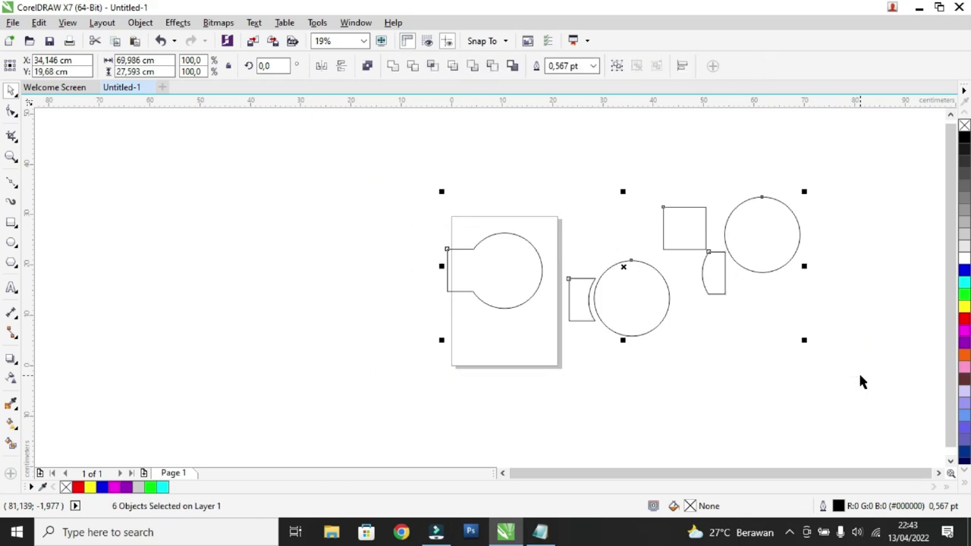
{"action": "key", "text": "Delete"}
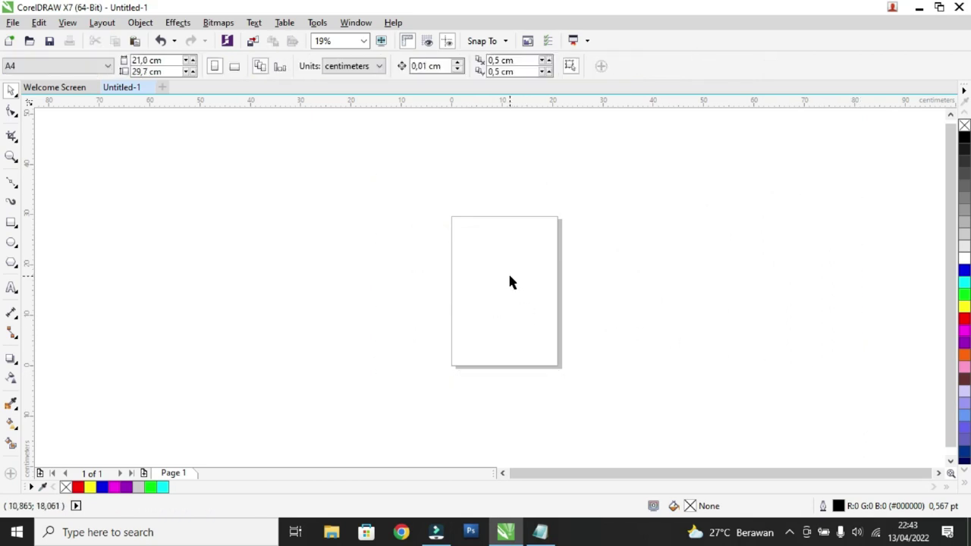
- Draw a circle about 11.6 cm in diameter in the upper left part of the page with the Ellipse tool
{"action": "scroll", "coordinate": [509, 282], "scroll_direction": "up", "scroll_amount": 2}
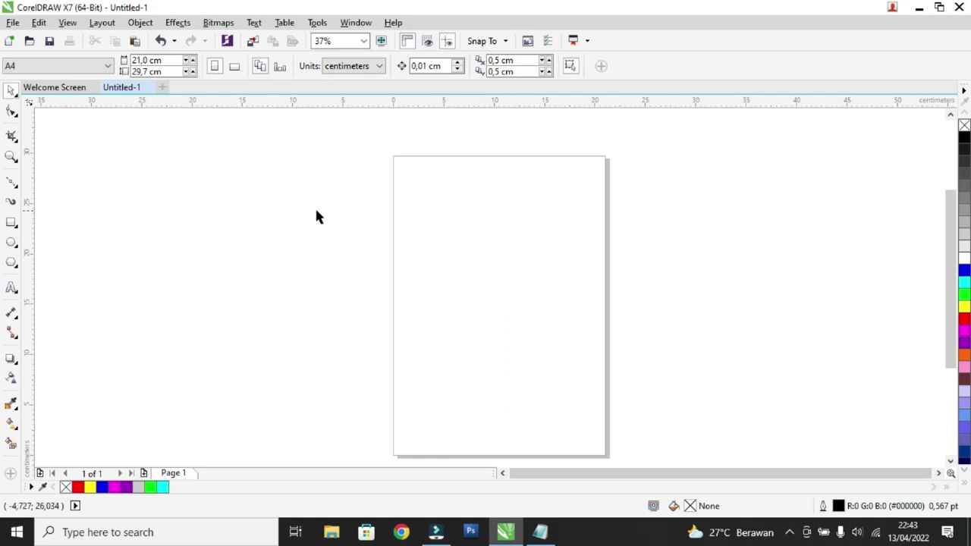
{"action": "left_click", "coordinate": [12, 242]}
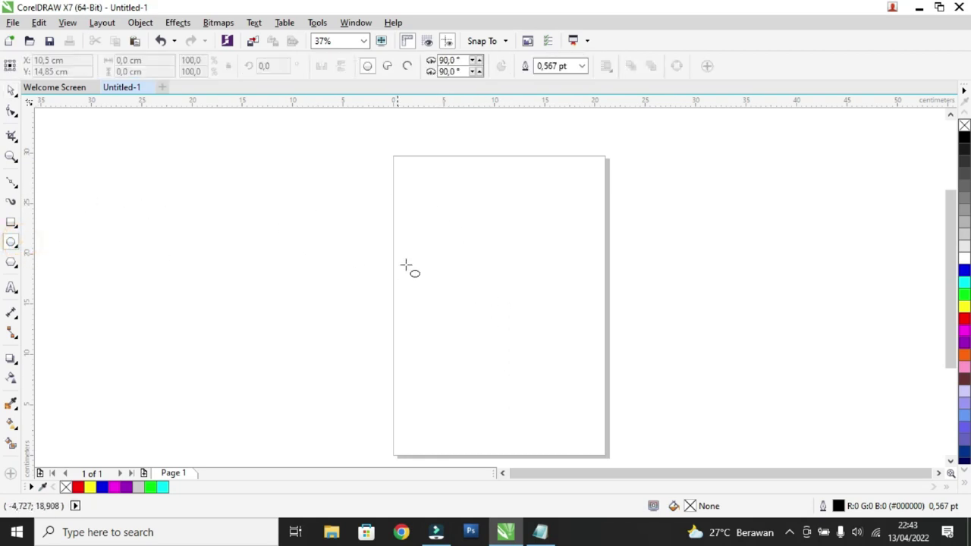
{"action": "mouse_move", "coordinate": [413, 215]}
{"action": "left_mouse_down"}
{"action": "mouse_move", "coordinate": [522, 354]}
{"action": "mouse_move", "coordinate": [509, 324]}
{"action": "mouse_move", "coordinate": [520, 336]}
{"action": "left_mouse_up"}
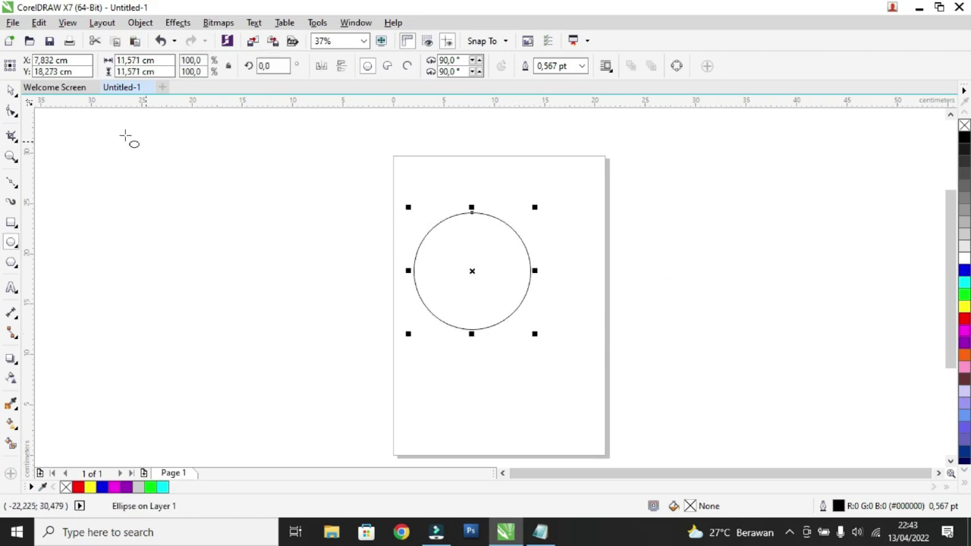
- Copy the circle to its right so the two overlap, and shift the copy slightly higher
{"action": "left_click", "coordinate": [12, 89]}
{"action": "left_click_drag", "start_coordinate": [437, 308], "coordinate": [506, 274]}
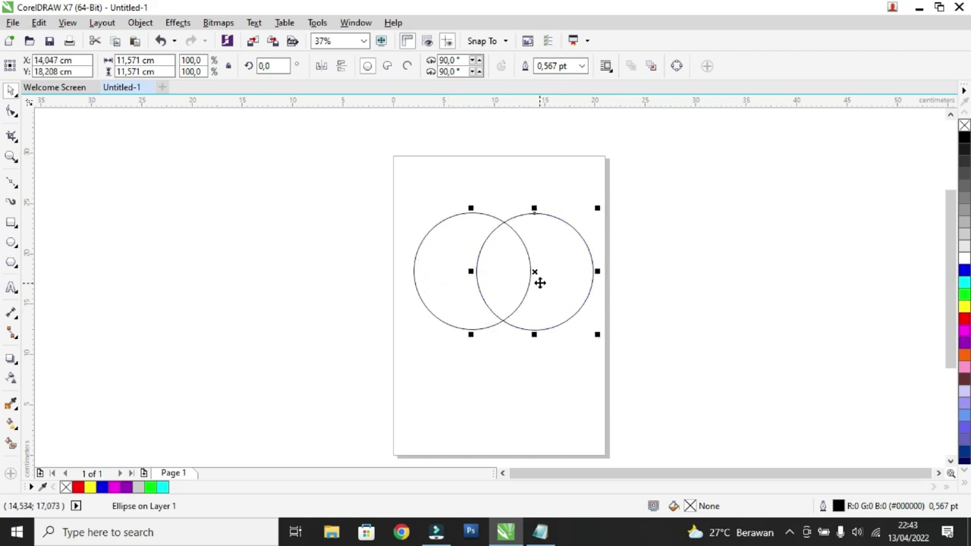
{"action": "scroll", "coordinate": [547, 253], "scroll_direction": "up", "scroll_amount": 2}
{"action": "mouse_move", "coordinate": [547, 253]}
{"action": "left_mouse_down"}
{"action": "mouse_move", "coordinate": [587, 255]}
{"action": "mouse_move", "coordinate": [548, 225]}
{"action": "mouse_move", "coordinate": [536, 240]}
{"action": "left_mouse_up"}
{"action": "scroll", "coordinate": [488, 251], "scroll_direction": "down", "scroll_amount": 2}
- Select both circles and align their centers on the same horizontal line
{"action": "left_click", "coordinate": [651, 254]}
{"action": "left_click", "coordinate": [432, 250]}
{"action": "left_click", "coordinate": [537, 258]}
{"action": "left_click", "coordinate": [433, 257]}
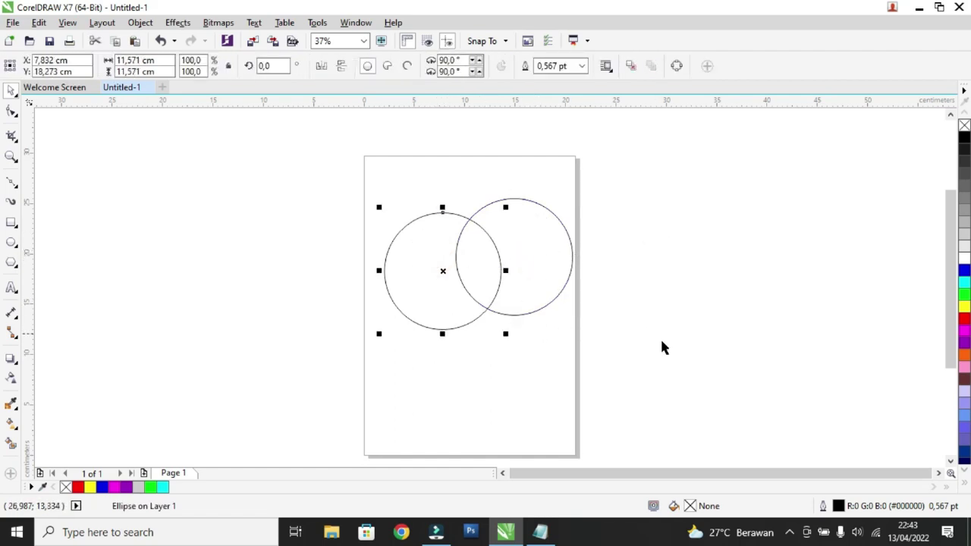
{"action": "left_click_drag", "start_coordinate": [749, 380], "coordinate": [334, 172]}
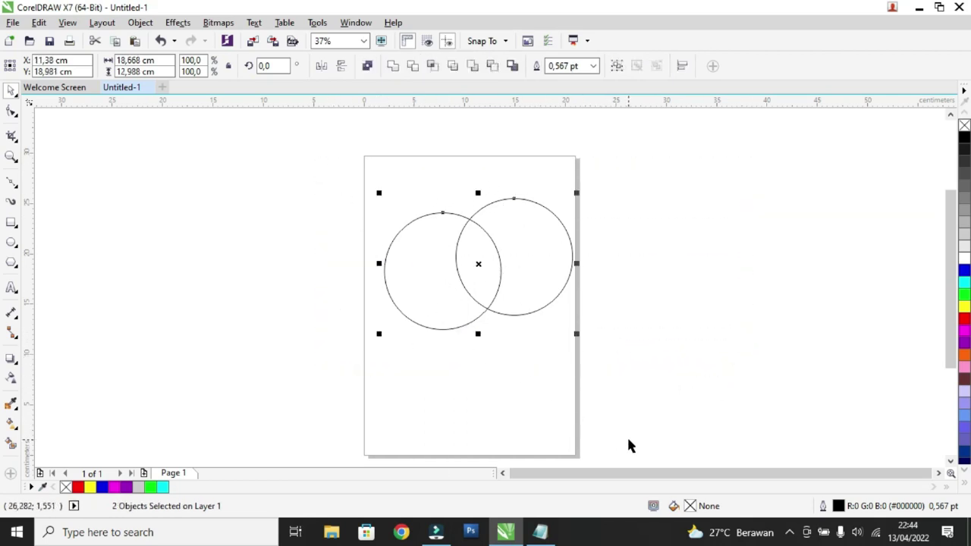
{"action": "key", "text": "e"}
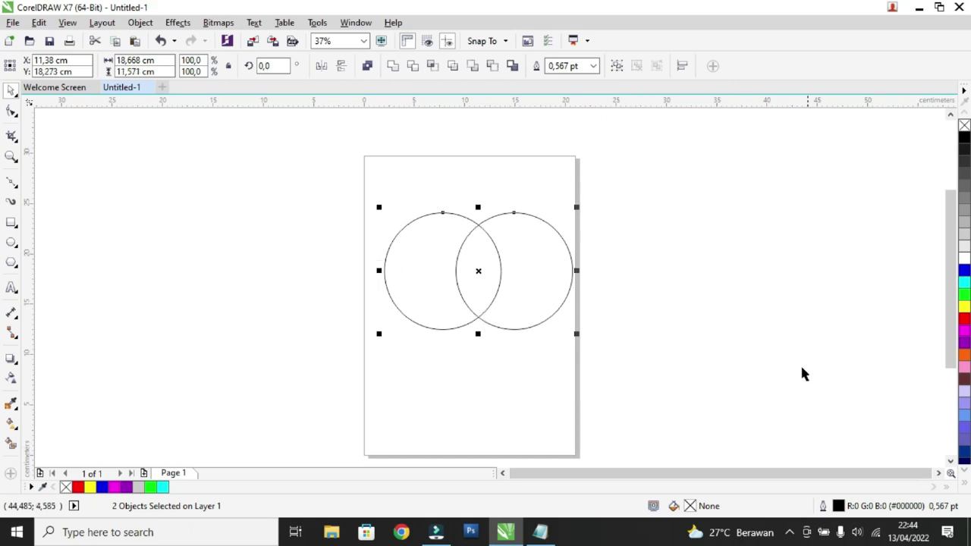
- Move the right circle above the other so they overlap, and align both centers on the same vertical line
{"action": "left_click", "coordinate": [745, 316]}
{"action": "left_click_drag", "start_coordinate": [541, 273], "coordinate": [469, 215]}
{"action": "left_click", "coordinate": [576, 400]}
{"action": "left_click_drag", "start_coordinate": [665, 401], "coordinate": [292, 132]}
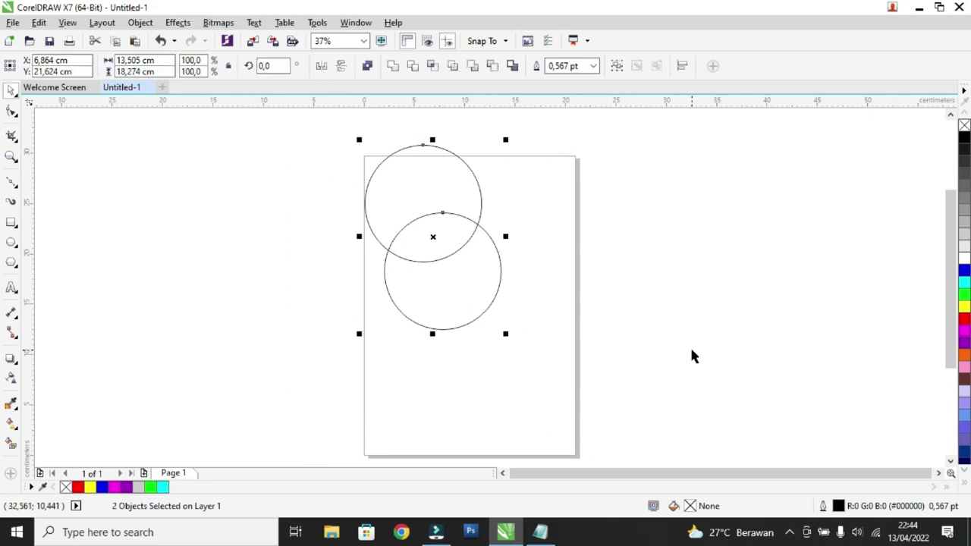
{"action": "key", "text": "c"}
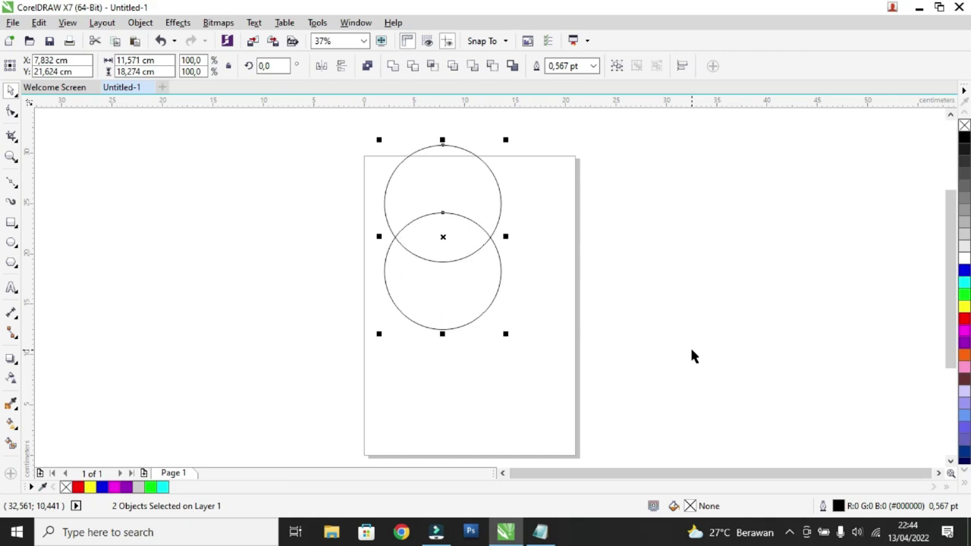
- Move the upper circle to the lower circle's right so they overlap, and align both centers on the same horizontal line
{"action": "left_click", "coordinate": [688, 334]}
{"action": "left_click_drag", "start_coordinate": [494, 195], "coordinate": [569, 283]}
{"action": "left_click_drag", "start_coordinate": [337, 195], "coordinate": [695, 407]}
{"action": "left_click_drag", "start_coordinate": [286, 173], "coordinate": [745, 446]}
{"action": "key", "text": "e"}
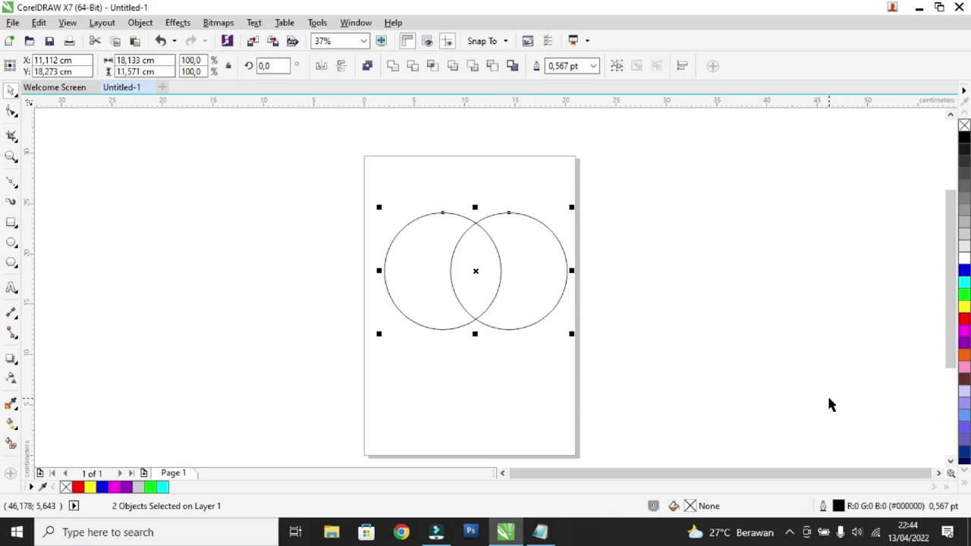
- Shift the right circle slightly farther right to narrow the overlap, and select both circles with their centers aligned horizontally
{"action": "left_click", "coordinate": [700, 295]}
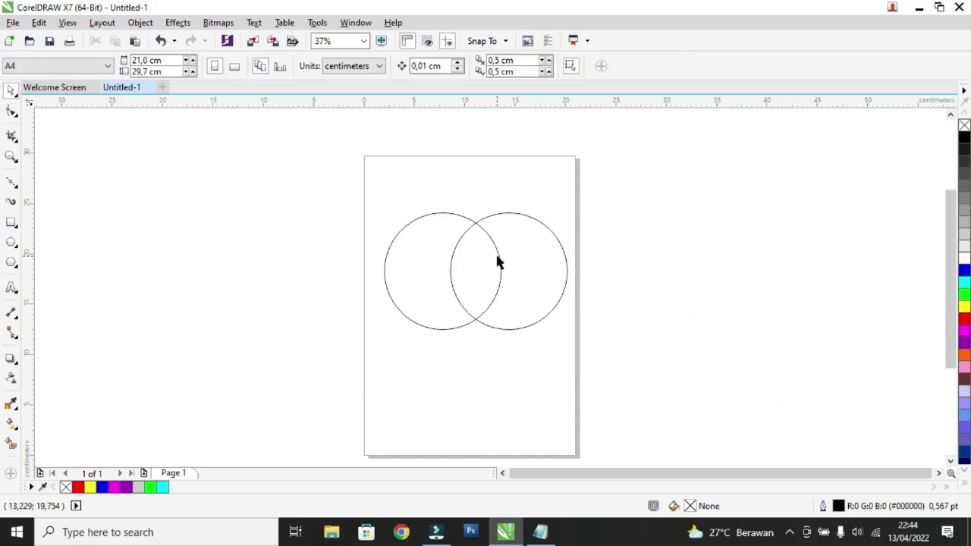
{"action": "scroll", "coordinate": [496, 258], "scroll_direction": "up", "scroll_amount": 1}
{"action": "left_click_drag", "start_coordinate": [554, 267], "coordinate": [574, 266]}
{"action": "scroll", "coordinate": [575, 266], "scroll_direction": "down", "scroll_amount": 1}
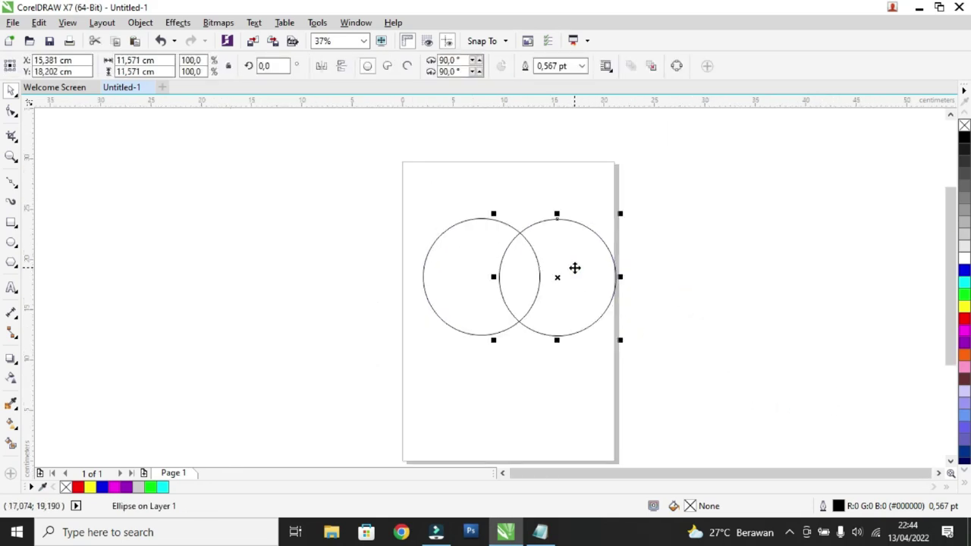
{"action": "left_click_drag", "start_coordinate": [699, 370], "coordinate": [355, 161]}
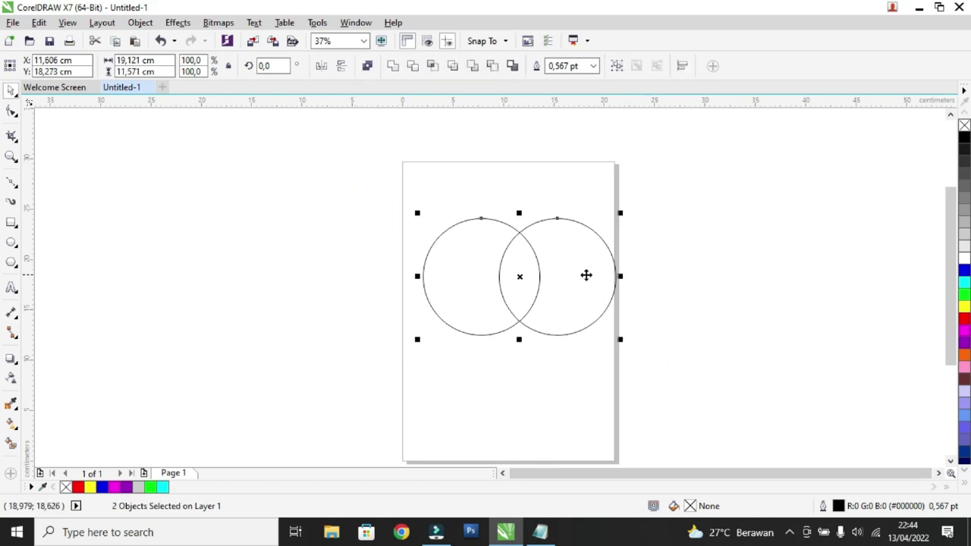
- Intersect the two circles and move both circles off the page, leaving the lens-shaped overlap on its own slightly higher
{"action": "left_click", "coordinate": [433, 69]}
{"action": "left_click", "coordinate": [622, 213]}
{"action": "left_click_drag", "start_coordinate": [586, 267], "coordinate": [707, 290]}
{"action": "left_click_drag", "start_coordinate": [455, 267], "coordinate": [313, 235]}
{"action": "left_click_drag", "start_coordinate": [516, 275], "coordinate": [515, 247]}
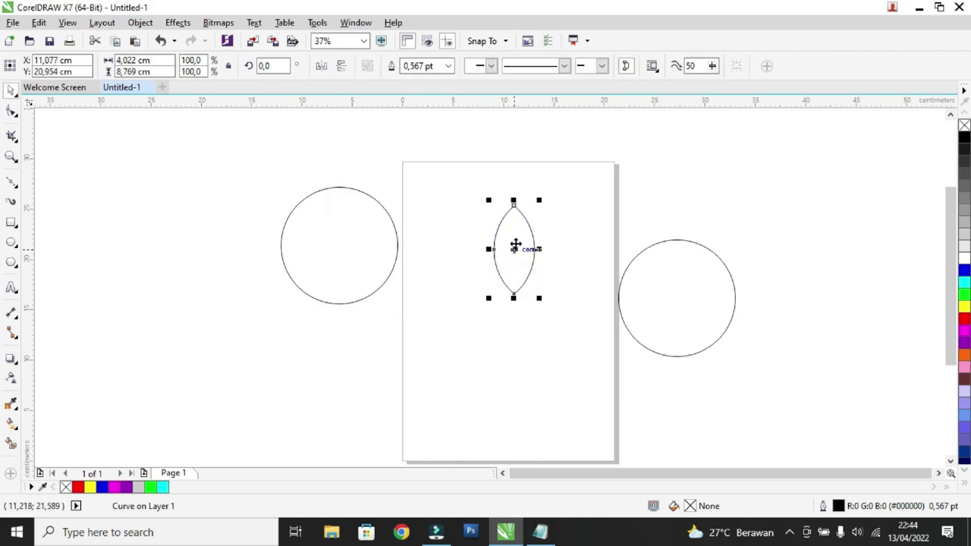
- Delete both circles beside the page and move the remaining lens shape slightly down and left
{"action": "left_click", "coordinate": [650, 264]}
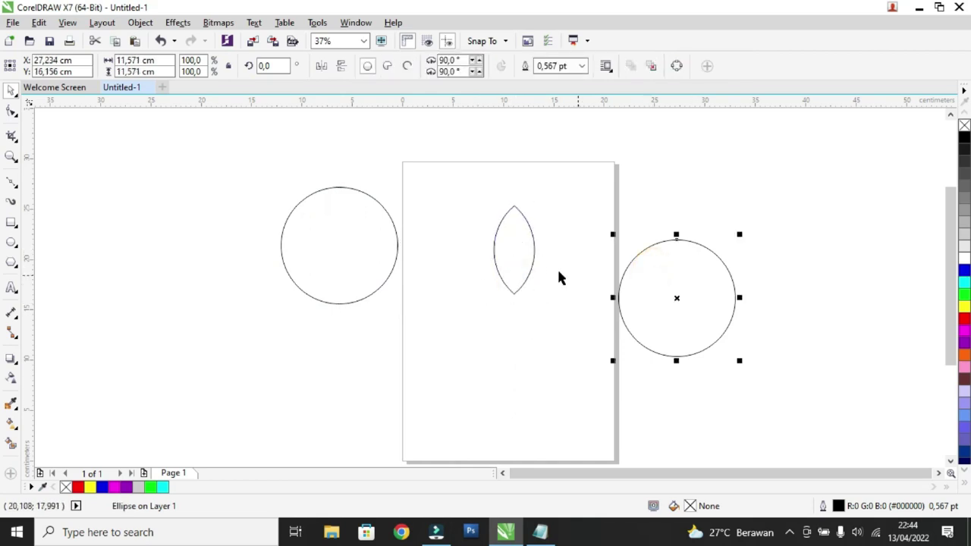
{"action": "key", "text": "Delete"}
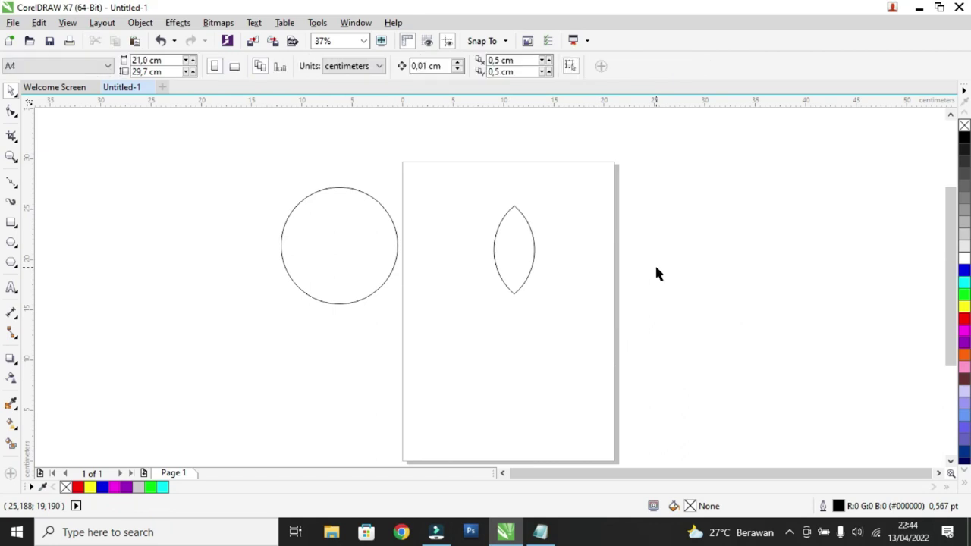
{"action": "left_click", "coordinate": [333, 245]}
{"action": "key", "text": "Delete"}
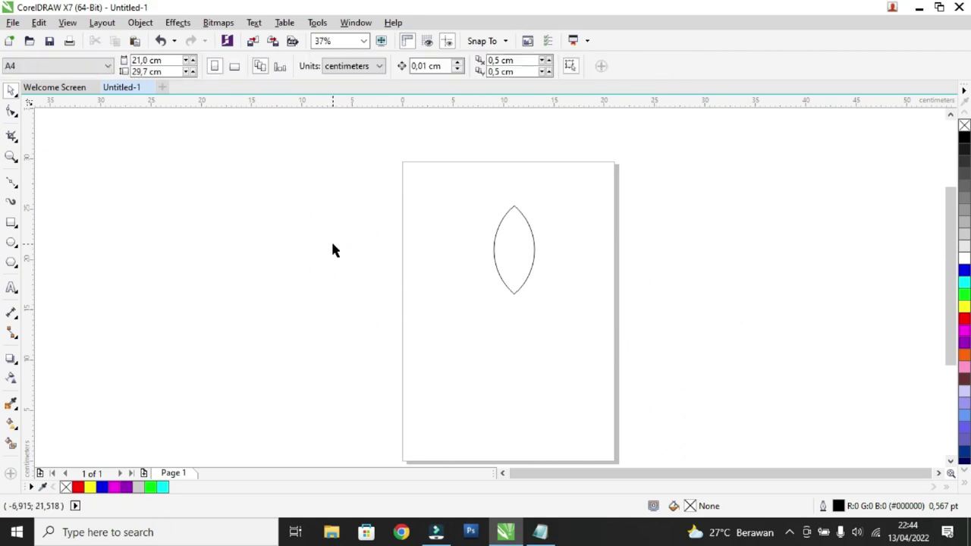
{"action": "left_click_drag", "start_coordinate": [519, 255], "coordinate": [509, 262]}
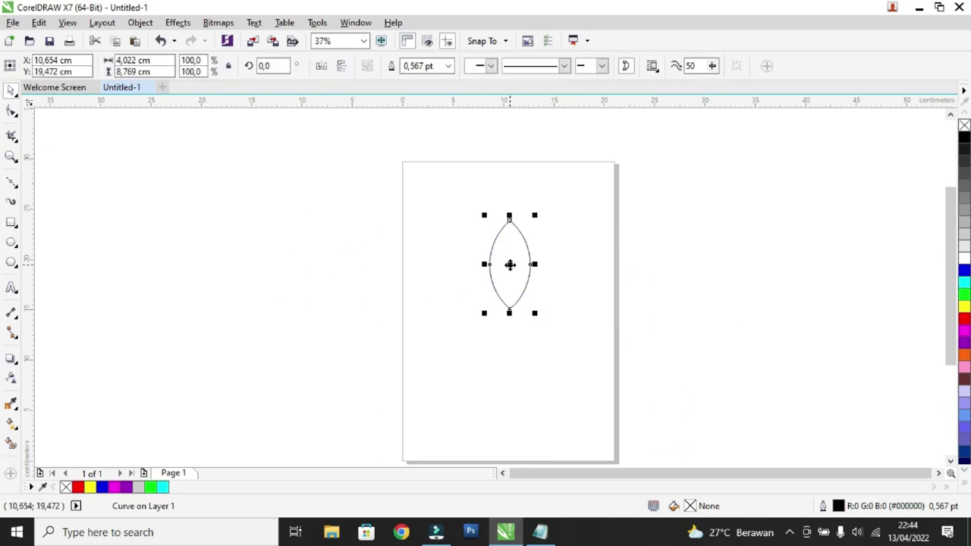
- Try a black fill with no outline on the lens shape, and undo both changes
{"action": "scroll", "coordinate": [509, 262], "scroll_direction": "up", "scroll_amount": 1}
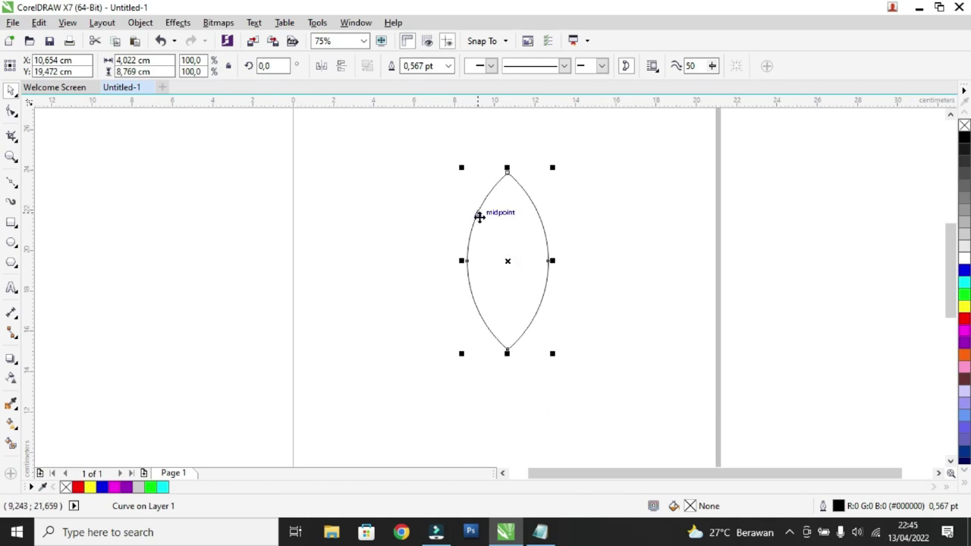
{"action": "scroll", "coordinate": [480, 218], "scroll_direction": "down", "scroll_amount": 1}
{"action": "scroll", "coordinate": [480, 208], "scroll_direction": "up", "scroll_amount": 1}
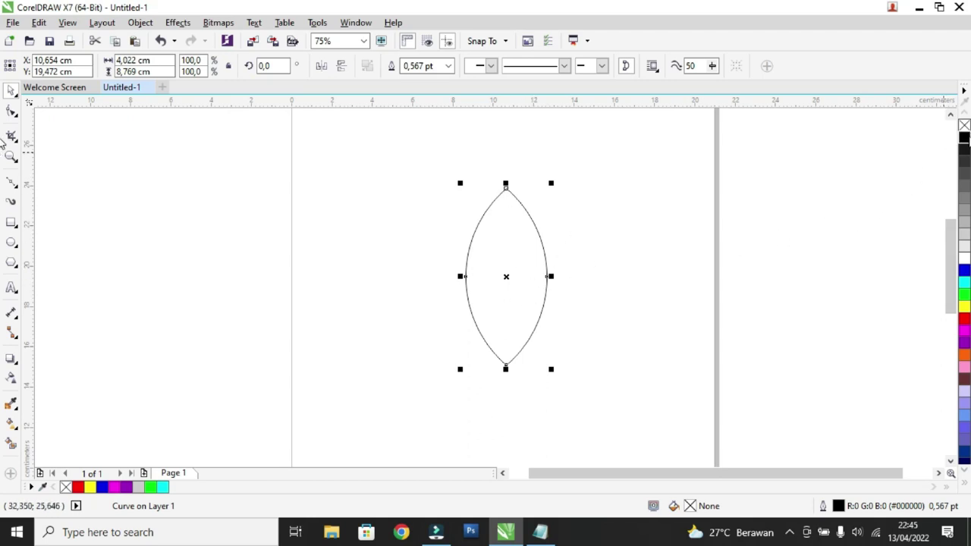
{"action": "left_click", "coordinate": [964, 138]}
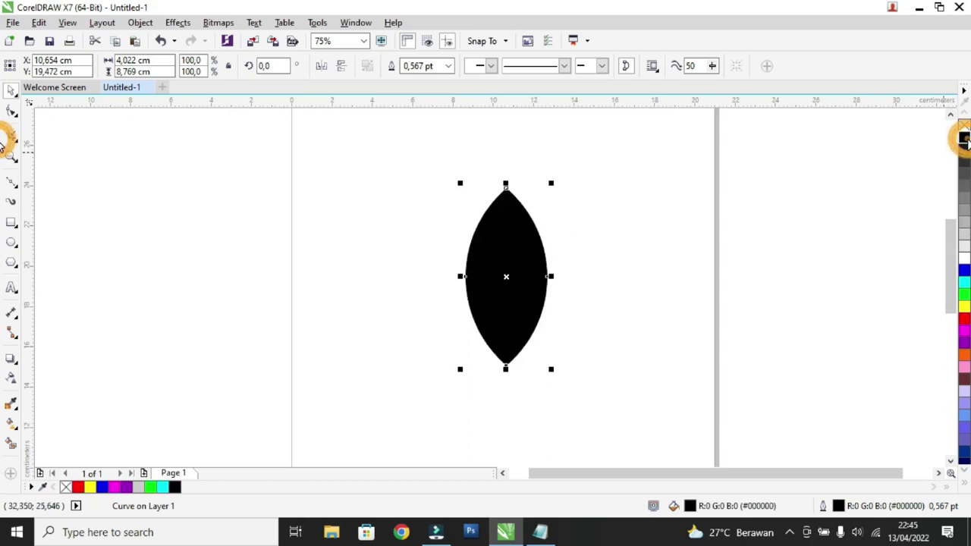
{"action": "scroll", "coordinate": [506, 198], "scroll_direction": "up", "scroll_amount": 3}
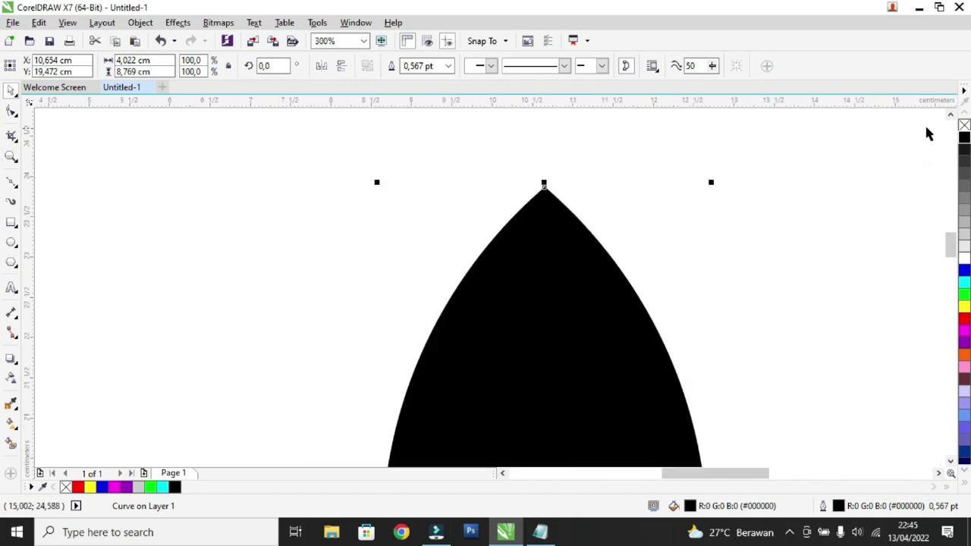
{"action": "right_click", "coordinate": [964, 126]}
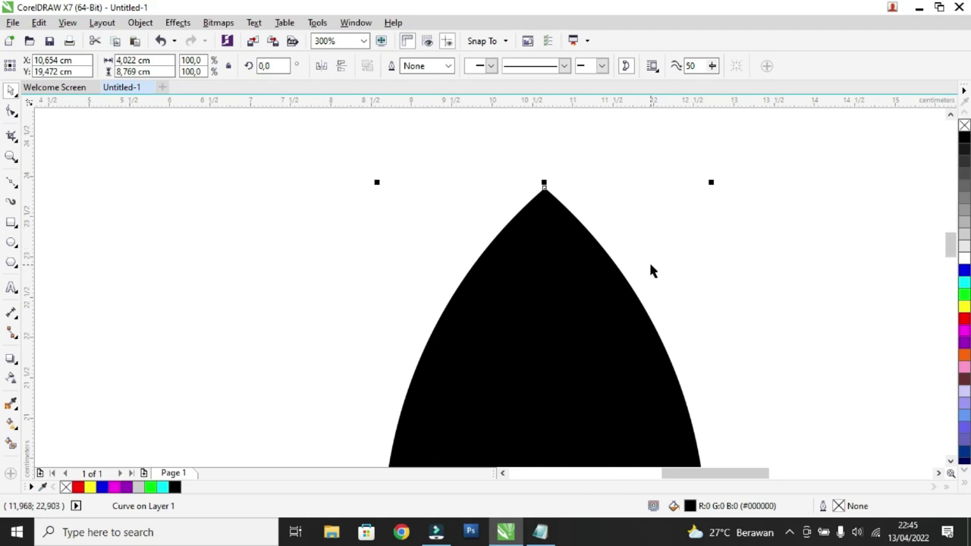
{"action": "left_click", "coordinate": [599, 296]}
{"action": "key", "text": "ctrl+z"}
{"action": "key", "text": "ctrl+z"}
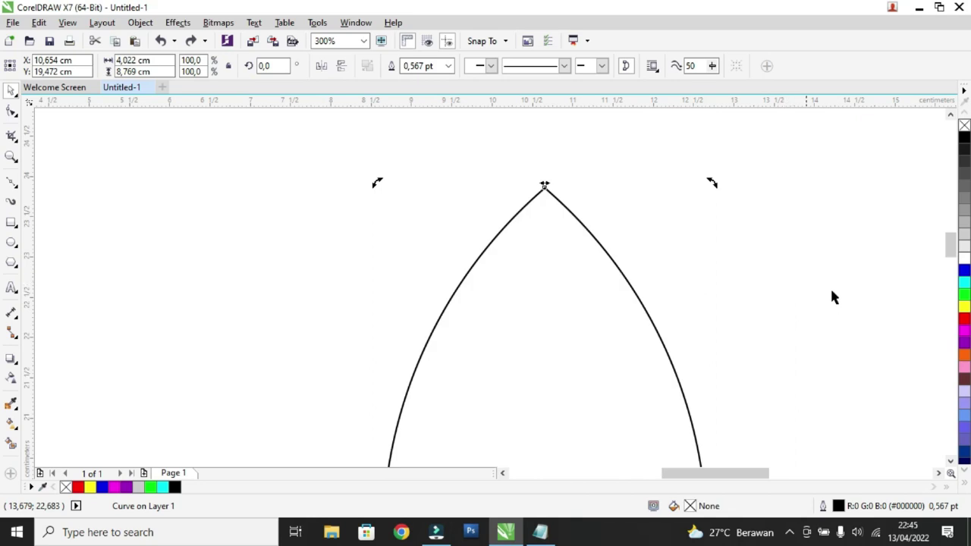
- Fill the lens shape red, examine its black outline up close at the tip, and remove the outline
{"action": "left_click", "coordinate": [964, 318]}
{"action": "scroll", "coordinate": [535, 181], "scroll_direction": "up", "scroll_amount": 1}
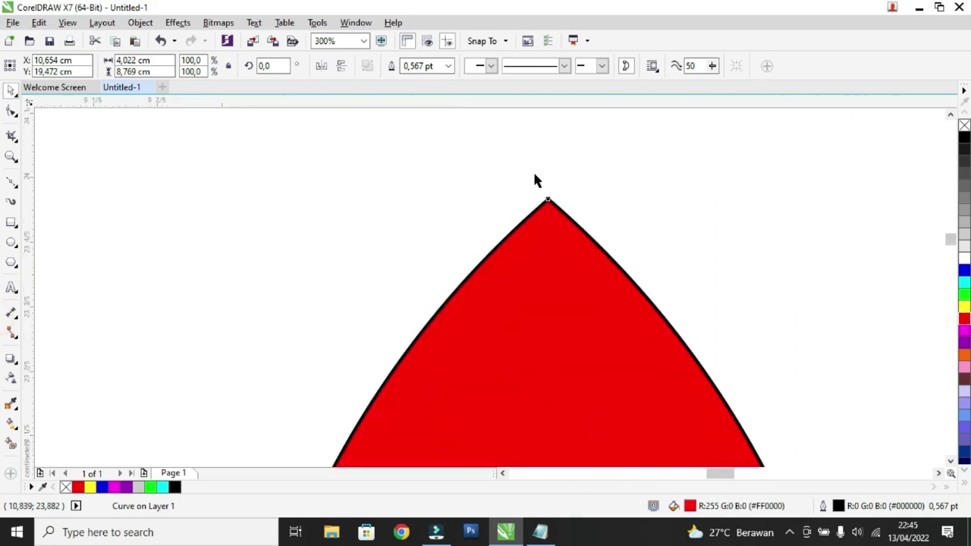
{"action": "scroll", "coordinate": [643, 347], "scroll_direction": "up", "scroll_amount": 3}
{"action": "scroll", "coordinate": [682, 395], "scroll_direction": "up", "scroll_amount": 1}
{"action": "scroll", "coordinate": [675, 390], "scroll_direction": "up", "scroll_amount": 2}
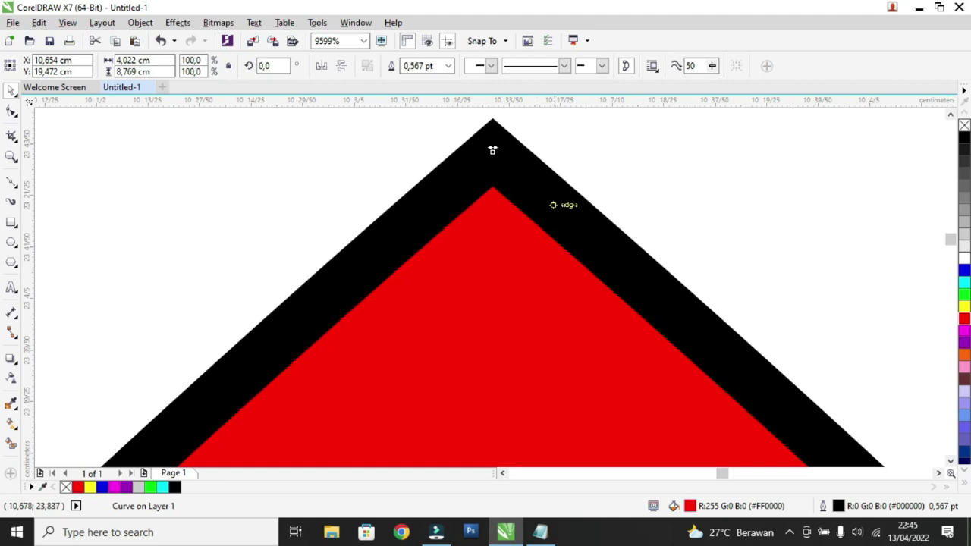
{"action": "right_click", "coordinate": [964, 125]}
{"action": "scroll", "coordinate": [787, 215], "scroll_direction": "down", "scroll_amount": 6}
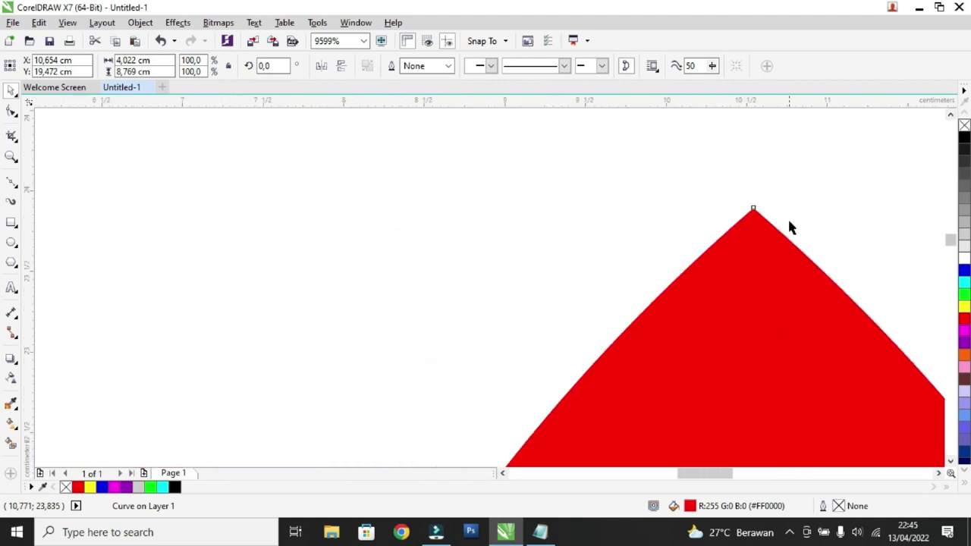
{"action": "scroll", "coordinate": [721, 250], "scroll_direction": "down", "scroll_amount": 3}
{"action": "scroll", "coordinate": [717, 265], "scroll_direction": "up", "scroll_amount": 2}
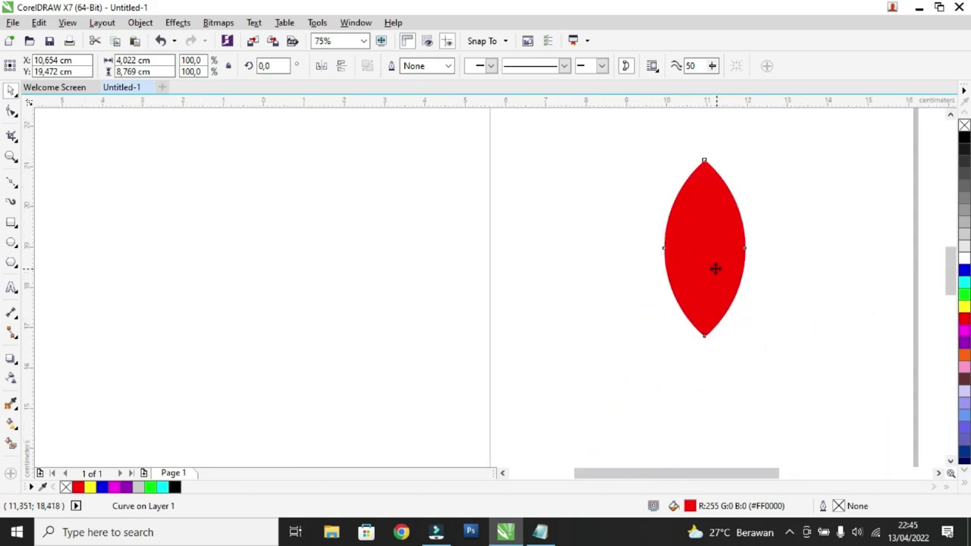
{"action": "scroll", "coordinate": [787, 225], "scroll_direction": "down", "scroll_amount": 1}
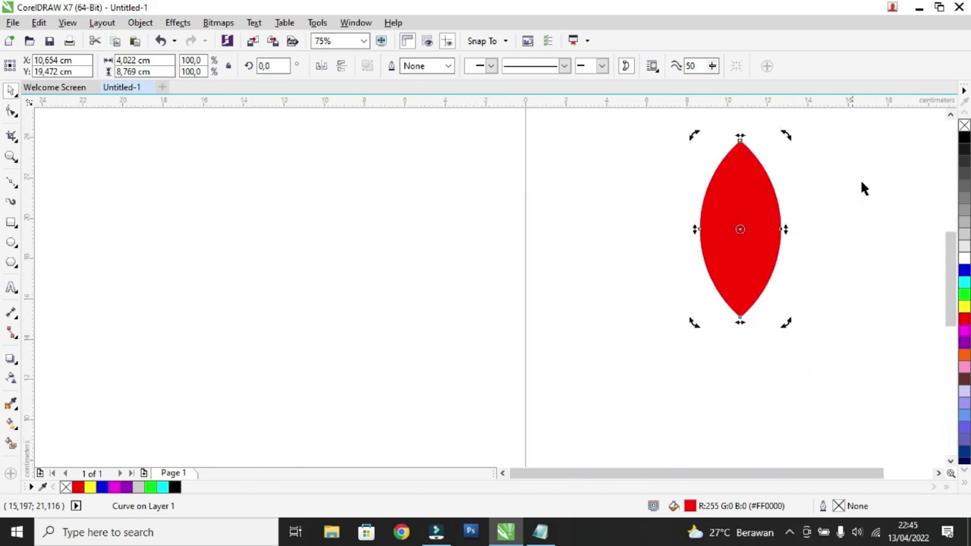
- Fill the lens shape black and move it slightly down and to the left on the page
{"action": "left_click", "coordinate": [964, 137]}
{"action": "left_click_drag", "start_coordinate": [768, 186], "coordinate": [739, 202]}
{"action": "left_click", "coordinate": [789, 208]}
{"action": "left_click", "coordinate": [719, 206]}
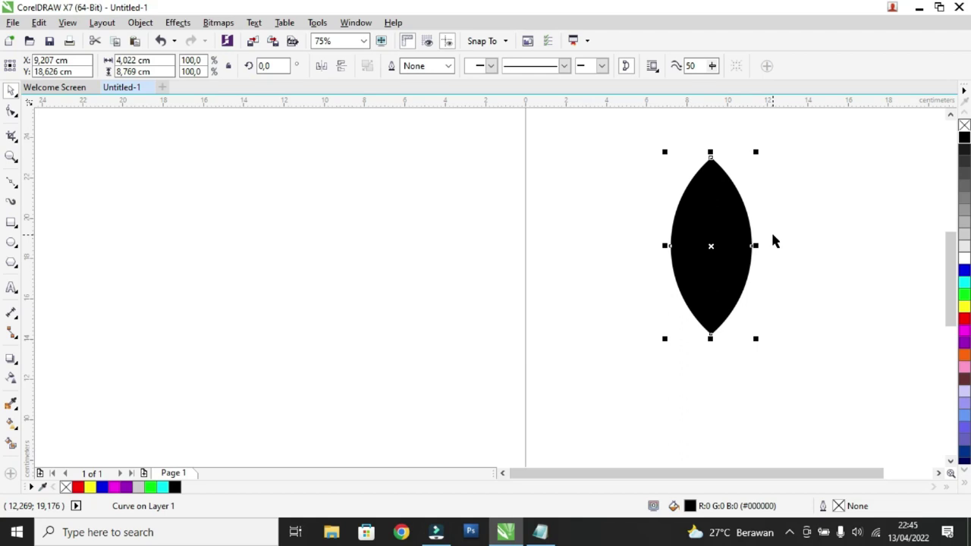
{"action": "key", "text": "Right"}
{"action": "key", "text": "Up"}
- Copy the lens shape to its right, repeat the duplication, and move the third shape to the left of the original
{"action": "left_click_drag", "start_coordinate": [739, 220], "coordinate": [814, 235]}
{"action": "left_click_drag", "start_coordinate": [822, 233], "coordinate": [823, 232]}
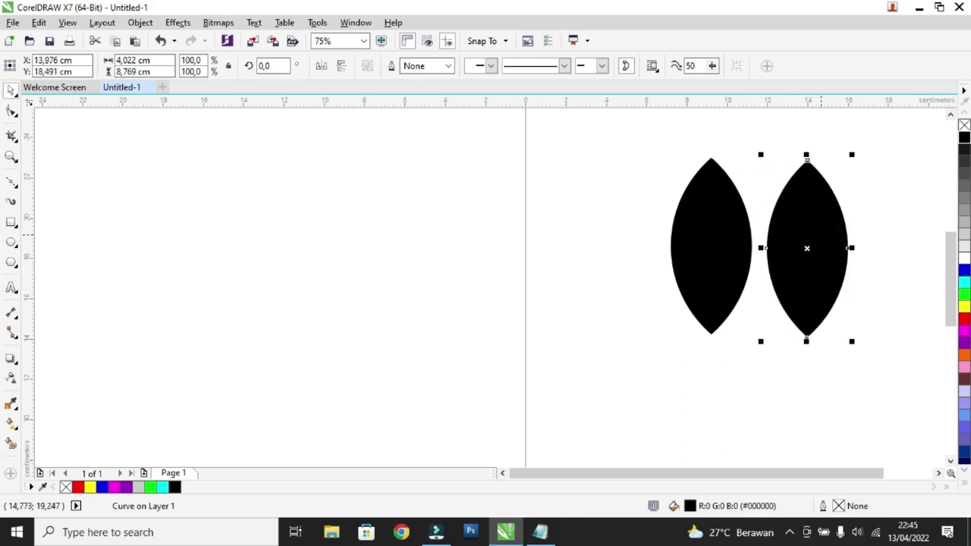
{"action": "key", "text": "ctrl+r"}
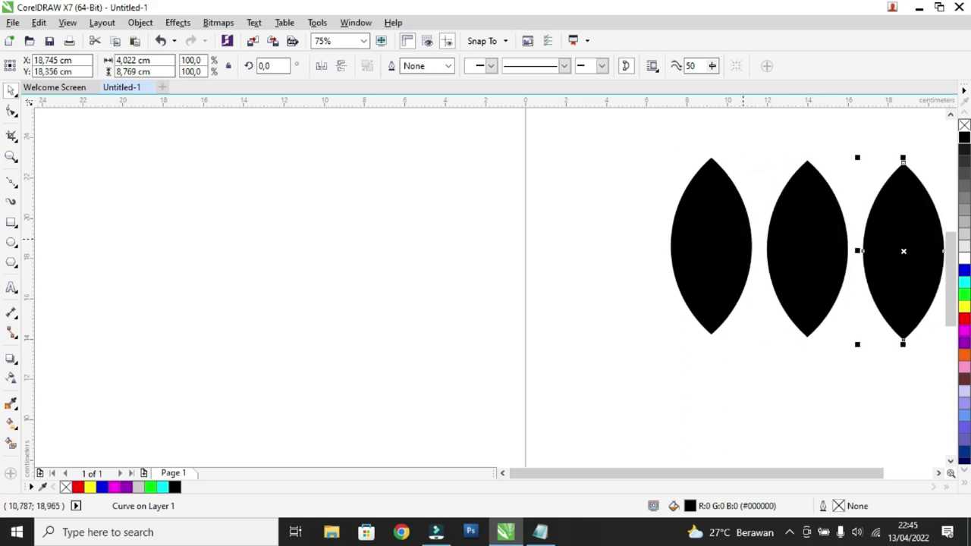
{"action": "left_click_drag", "start_coordinate": [895, 212], "coordinate": [605, 210]}
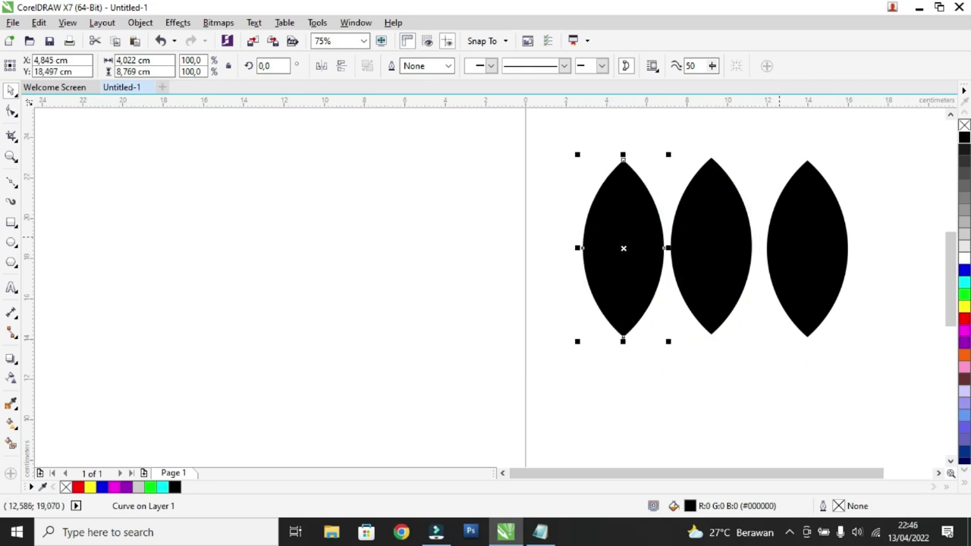
- Try scaling the rightmost lens shape from its upper left corner, and undo the resize
{"action": "left_click", "coordinate": [778, 234]}
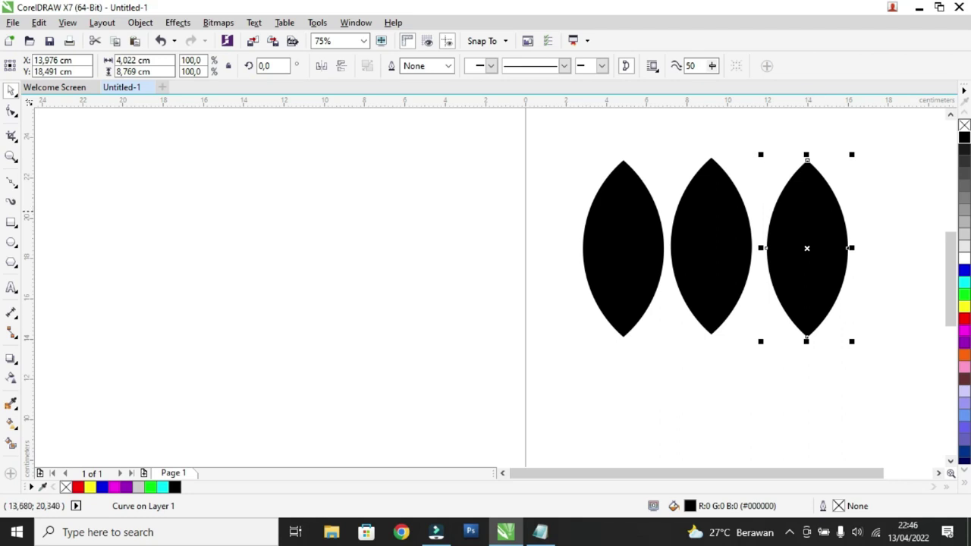
{"action": "left_click", "coordinate": [807, 210]}
{"action": "left_click", "coordinate": [862, 205]}
{"action": "left_click", "coordinate": [826, 220]}
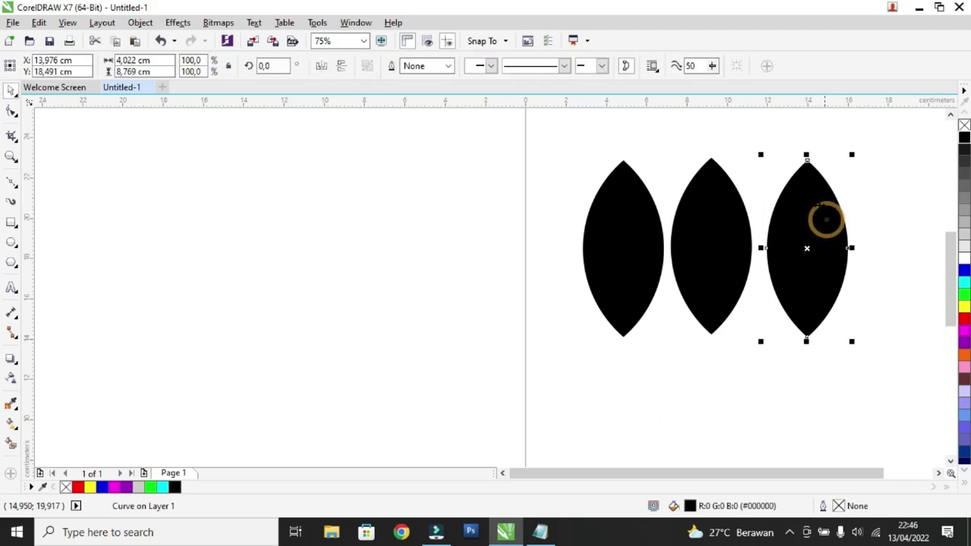
{"action": "key", "text": "F10"}
{"action": "key", "text": "space"}
{"action": "left_click", "coordinate": [788, 181]}
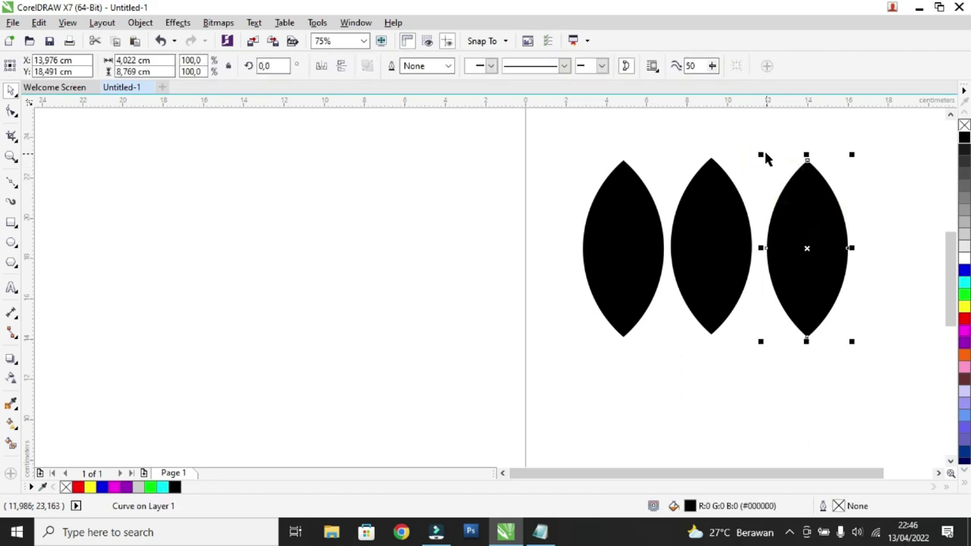
{"action": "left_click_drag", "start_coordinate": [762, 152], "coordinate": [711, 117]}
{"action": "key", "text": "ctrl+z"}
- Try rotating the rightmost lens shape about 72° counterclockwise and about 33° clockwise, undoing each rotation
{"action": "left_click", "coordinate": [806, 219]}
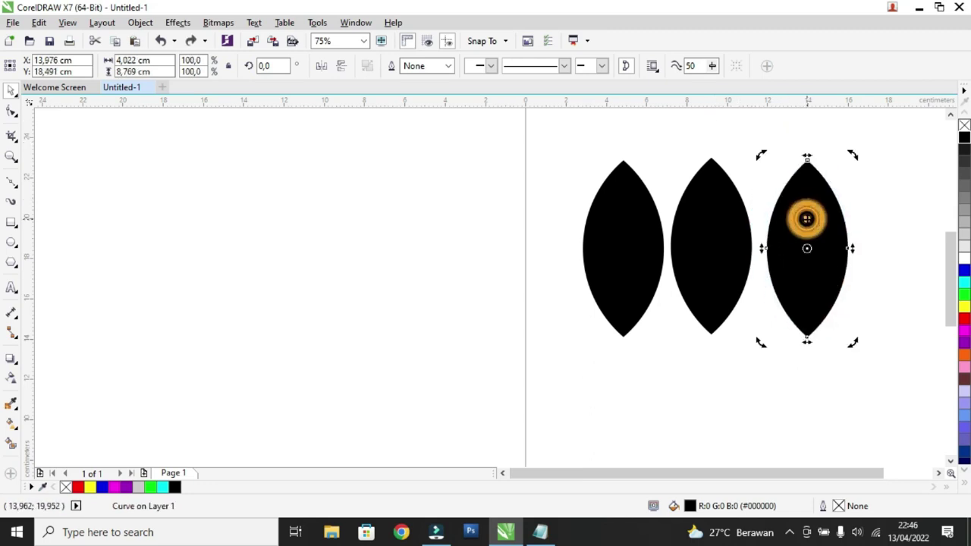
{"action": "left_click_drag", "start_coordinate": [853, 154], "coordinate": [747, 196]}
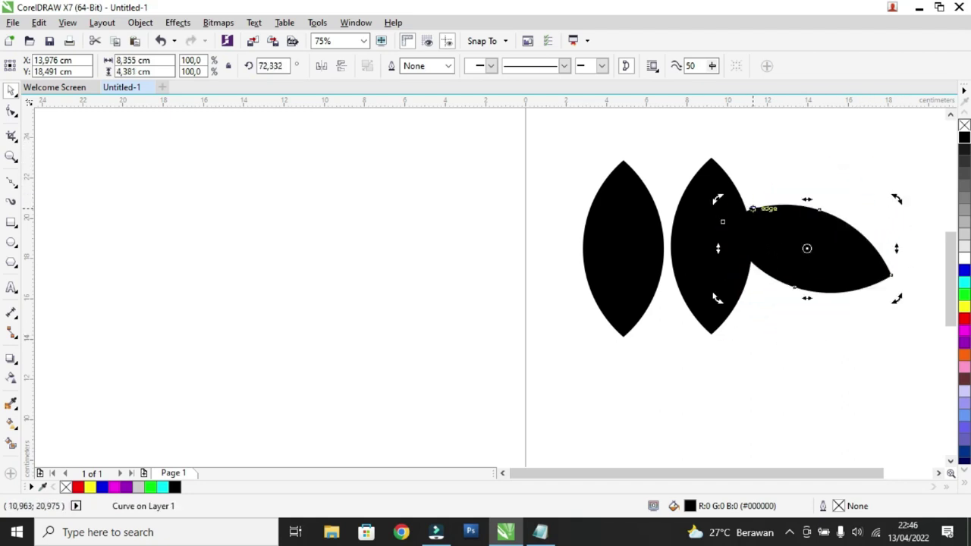
{"action": "key", "text": "ctrl+z"}
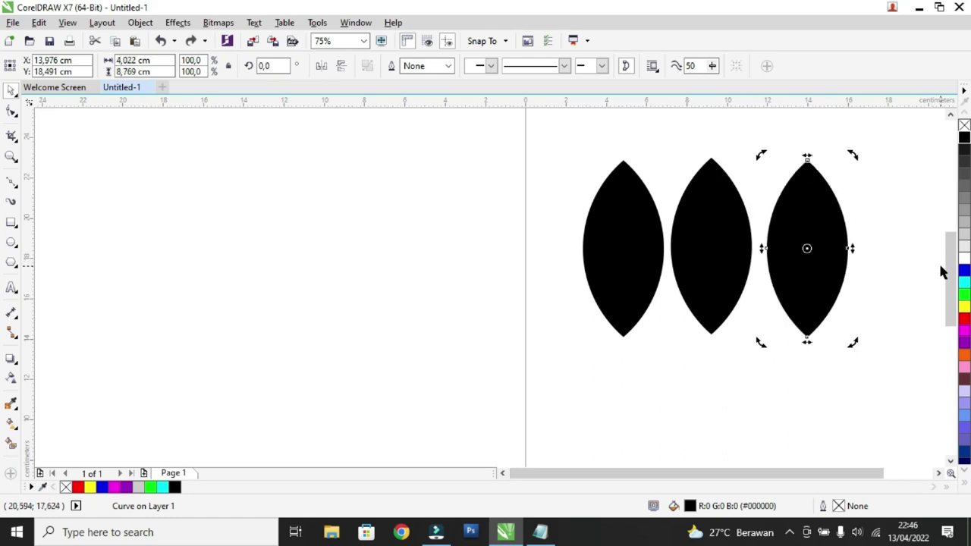
{"action": "left_click", "coordinate": [891, 240]}
{"action": "left_click", "coordinate": [813, 234]}
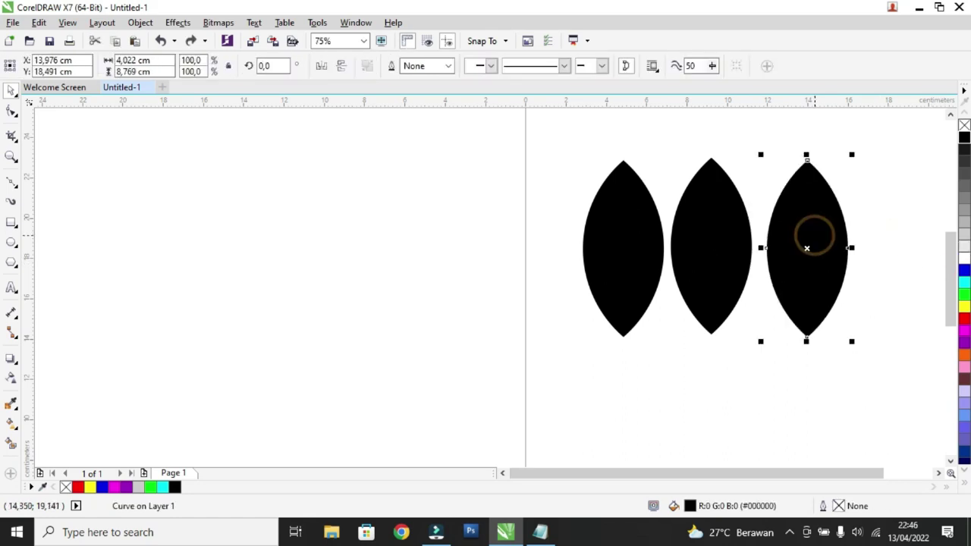
{"action": "left_click", "coordinate": [812, 206]}
{"action": "left_click_drag", "start_coordinate": [851, 156], "coordinate": [902, 187]}
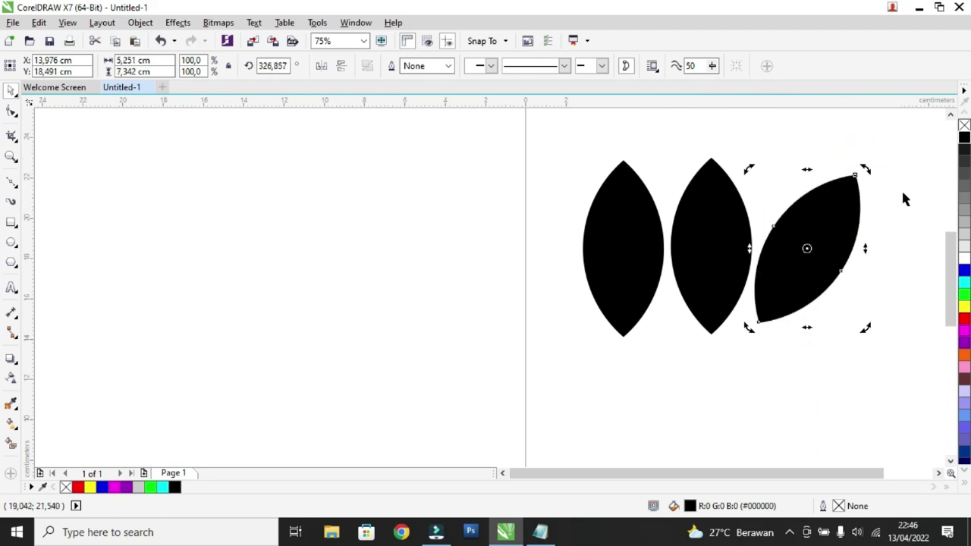
{"action": "key", "text": "ctrl+z"}
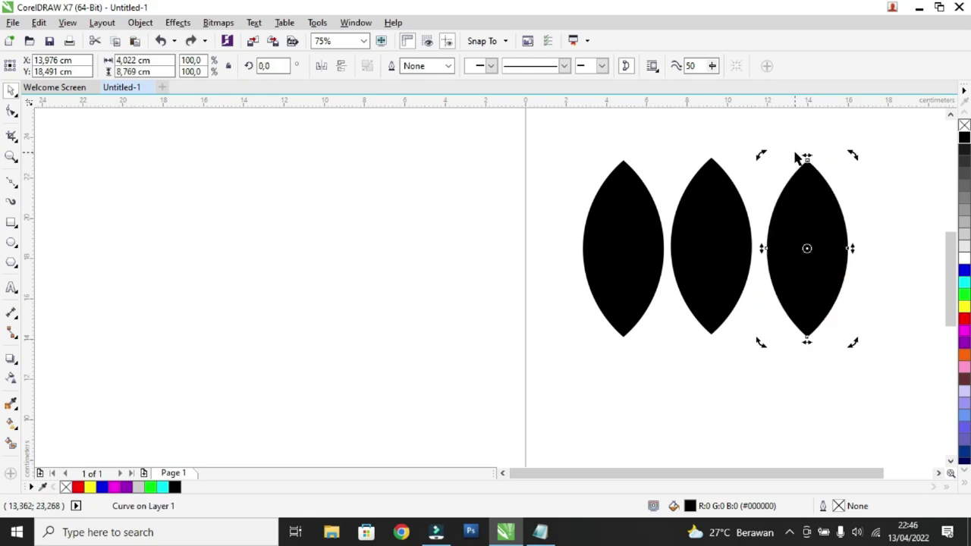
- Rotate the rightmost and leftmost lens shapes by 45° each, and shift the leftmost one slightly left, clear of the middle shape
{"action": "left_click", "coordinate": [281, 65]}
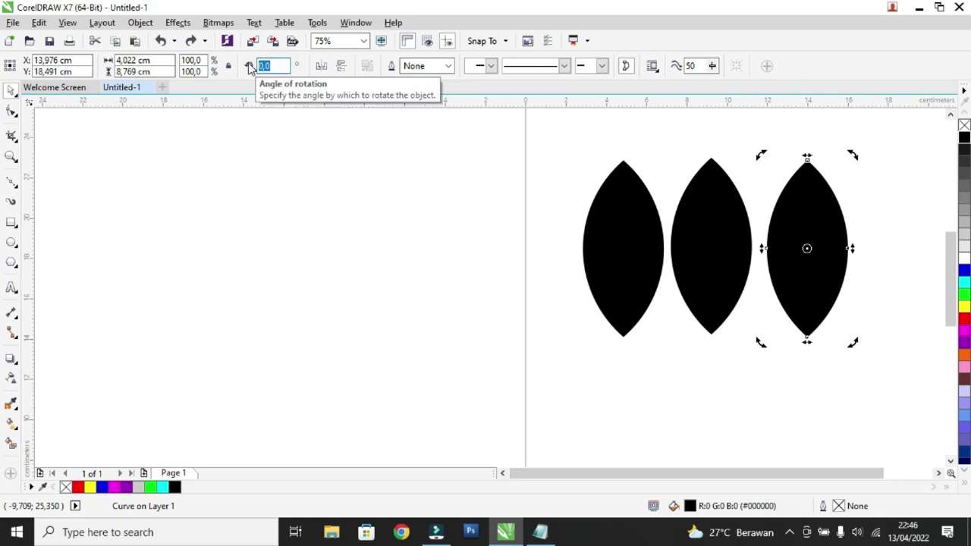
{"action": "type", "text": "45"}
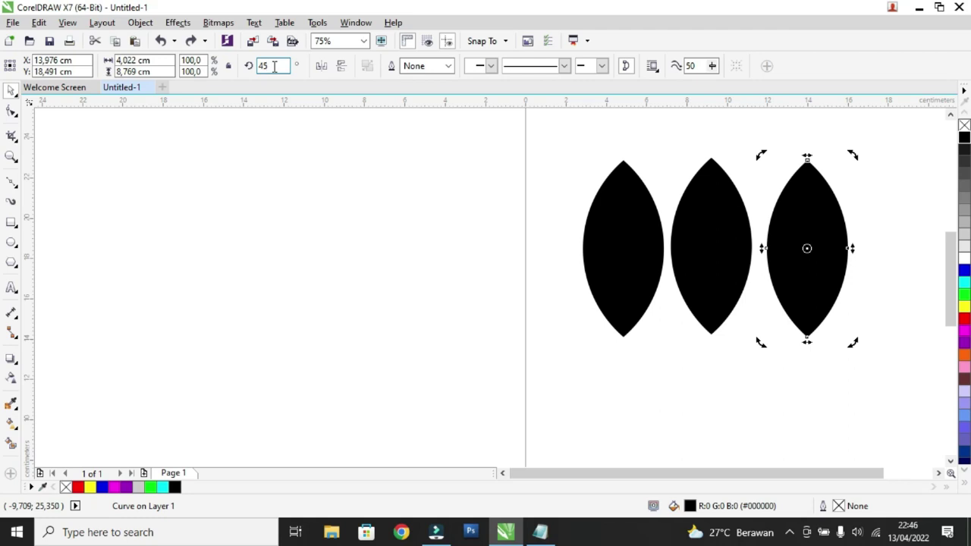
{"action": "key", "text": "Return"}
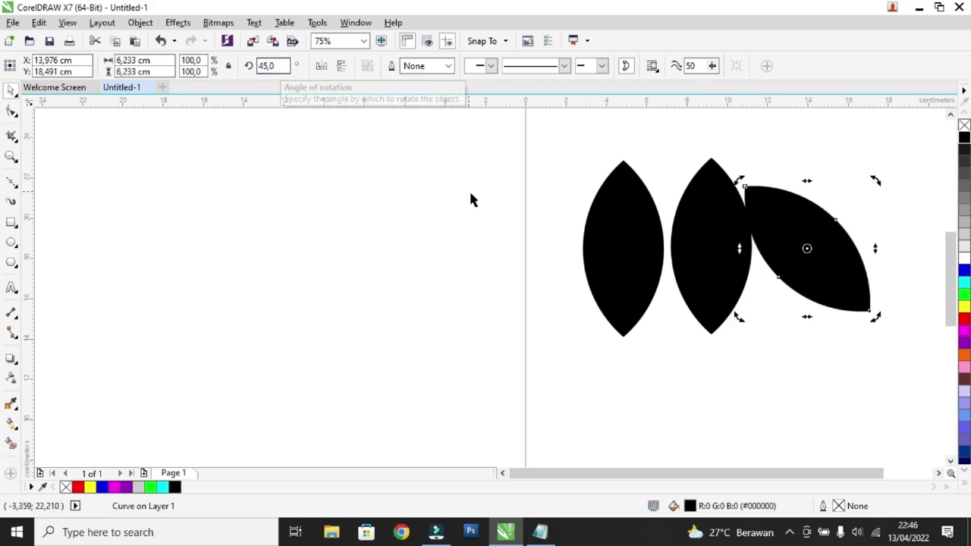
{"action": "left_click", "coordinate": [631, 218]}
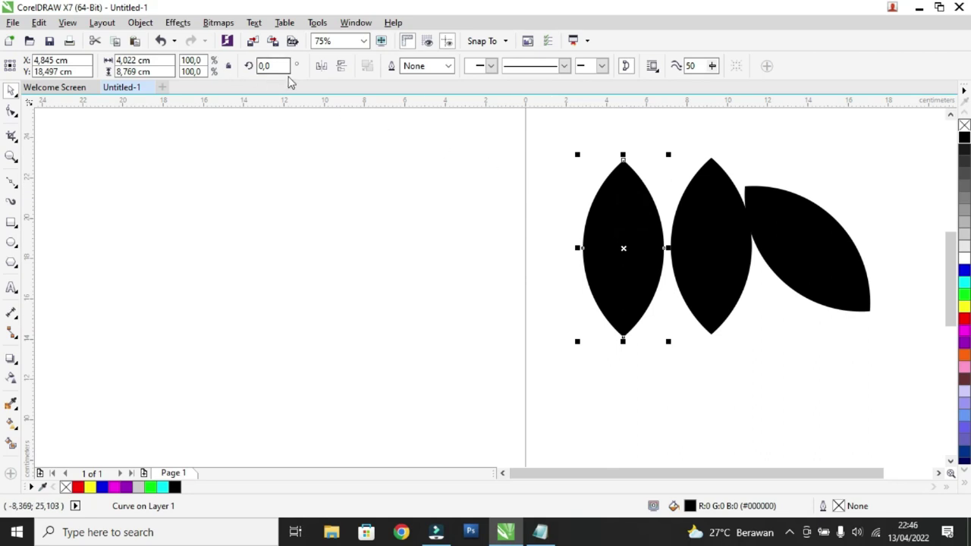
{"action": "left_click", "coordinate": [280, 66]}
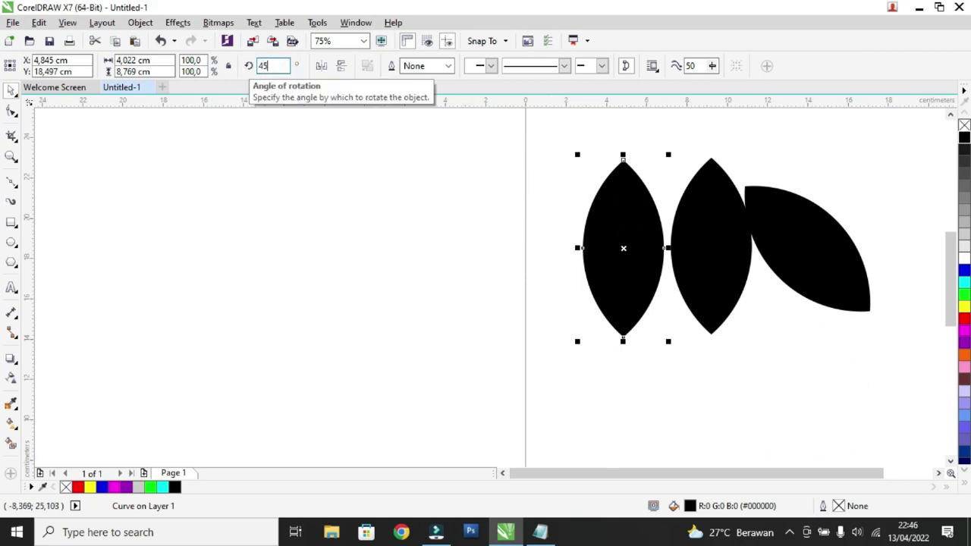
{"action": "key", "text": "Return"}
{"action": "left_click_drag", "start_coordinate": [559, 192], "coordinate": [534, 194]}
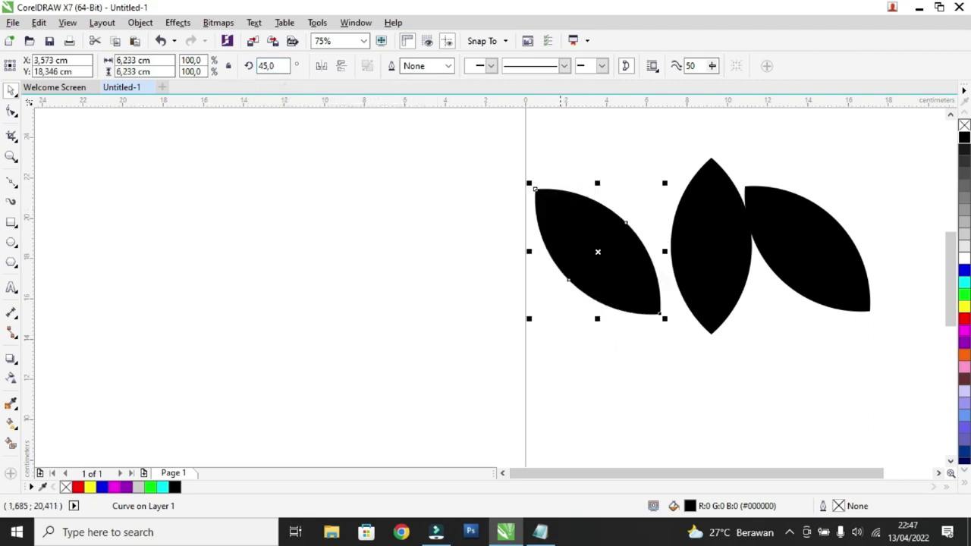
- Move the rightmost lens shape slightly right, clear of the middle shape, and mirror it horizontally
{"action": "left_click", "coordinate": [812, 244]}
{"action": "left_click_drag", "start_coordinate": [812, 245], "coordinate": [807, 228]}
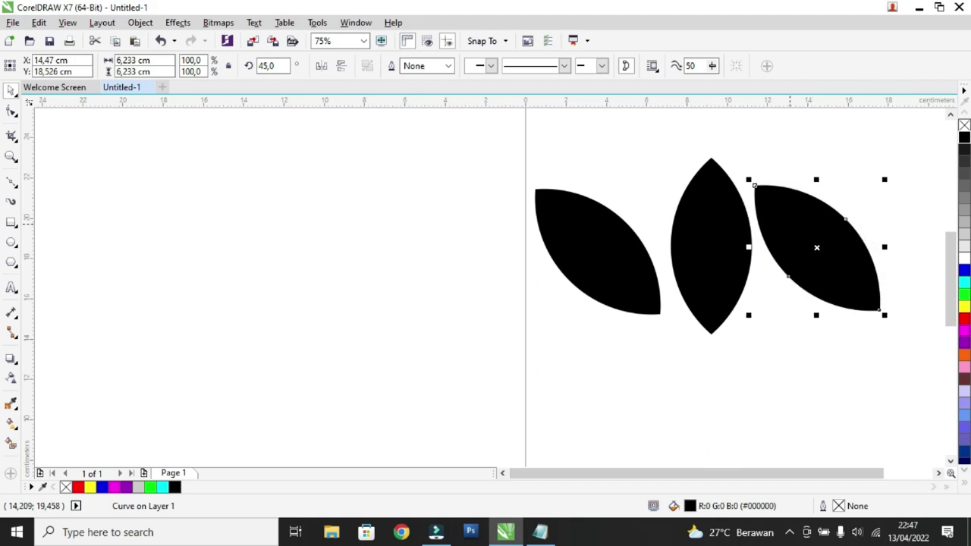
{"action": "left_click", "coordinate": [322, 73]}
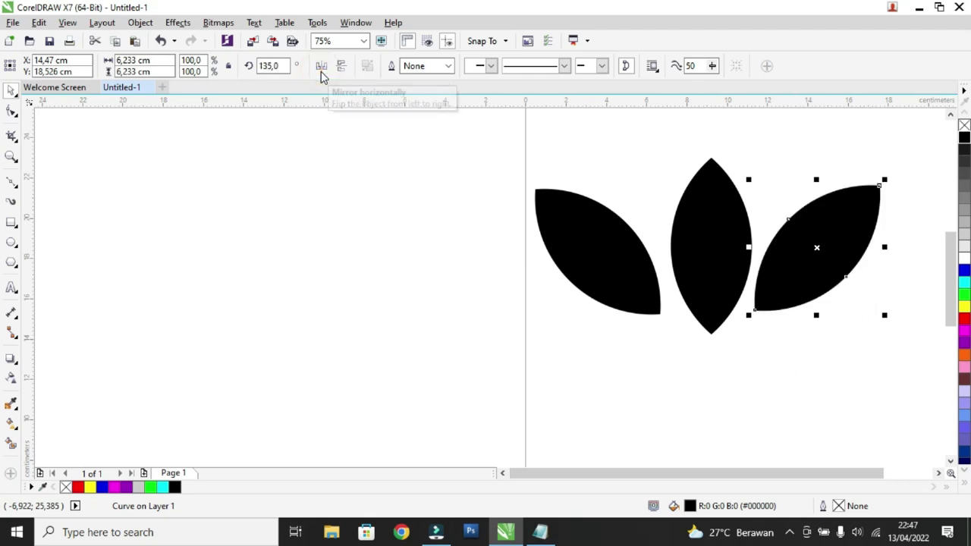
- Move both tilted lens shapes down and inward until they nearly touch the sides of the middle shape
{"action": "left_click", "coordinate": [639, 282]}
{"action": "left_click_drag", "start_coordinate": [640, 281], "coordinate": [660, 304]}
{"action": "left_click", "coordinate": [814, 295]}
{"action": "left_click_drag", "start_coordinate": [814, 295], "coordinate": [804, 314]}
{"action": "scroll", "coordinate": [755, 309], "scroll_direction": "up", "scroll_amount": 2}
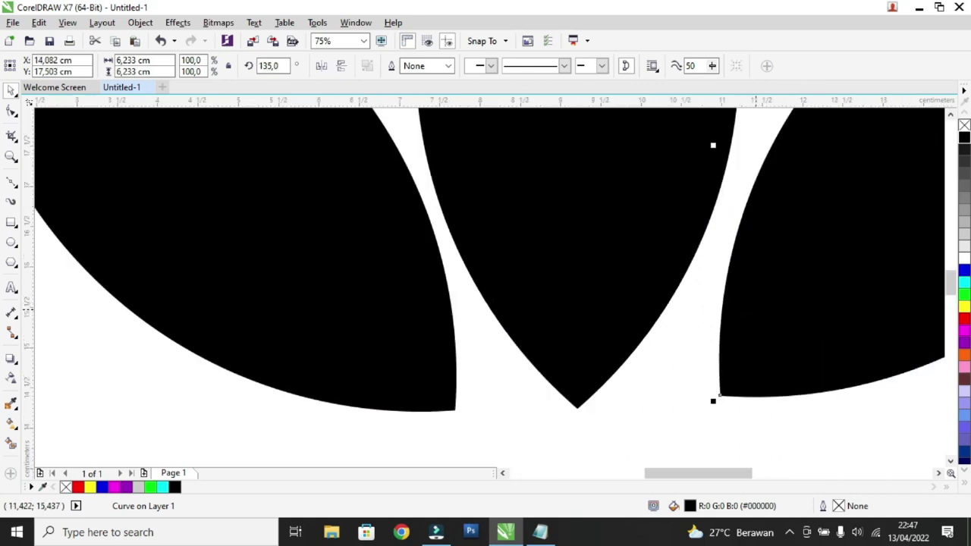
{"action": "left_click_drag", "start_coordinate": [436, 349], "coordinate": [448, 345]}
{"action": "left_click_drag", "start_coordinate": [795, 333], "coordinate": [727, 326]}
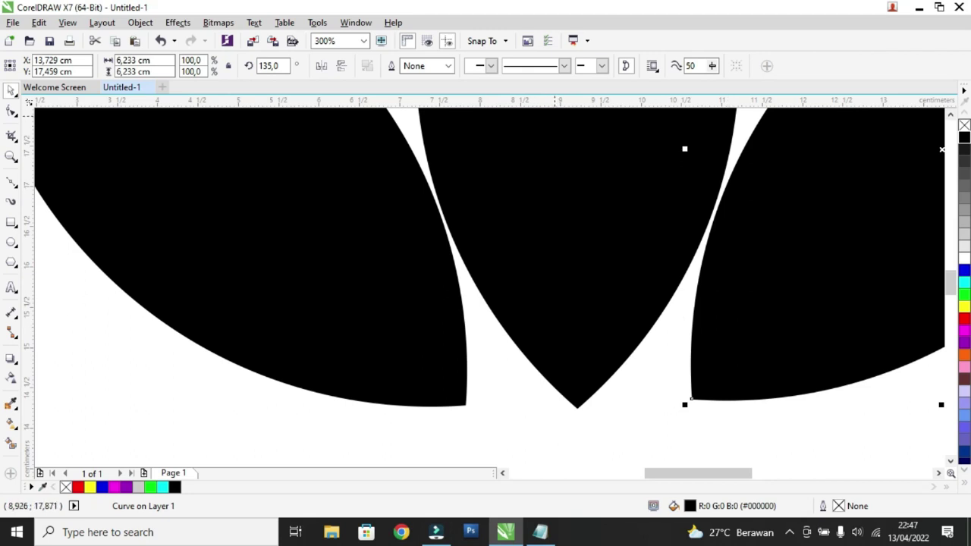
- Place a horizontal guideline at the middle shape's lower tip, about Y 14.24 cm, and lower both outer shapes onto it
{"action": "left_click_drag", "start_coordinate": [558, 107], "coordinate": [583, 402]}
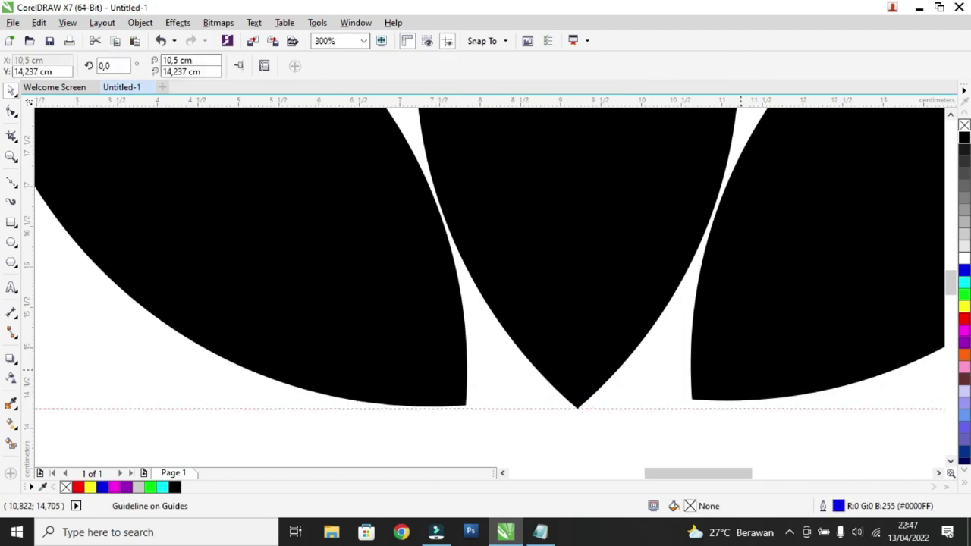
{"action": "scroll", "coordinate": [707, 414], "scroll_direction": "up", "scroll_amount": 1}
{"action": "left_click_drag", "start_coordinate": [715, 368], "coordinate": [715, 389]}
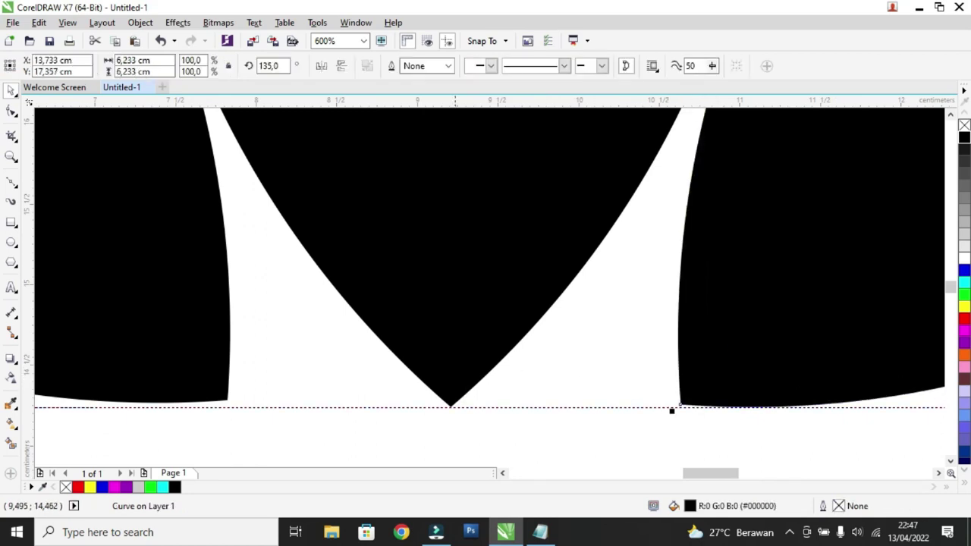
{"action": "scroll", "coordinate": [393, 364], "scroll_direction": "down", "scroll_amount": 1}
{"action": "left_click", "coordinate": [262, 337]}
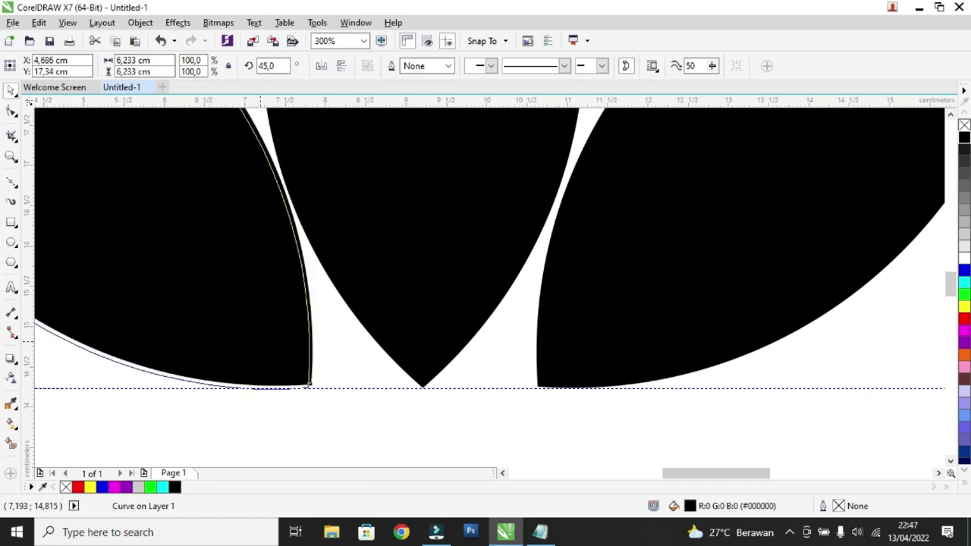
{"action": "scroll", "coordinate": [468, 357], "scroll_direction": "down", "scroll_amount": 2}
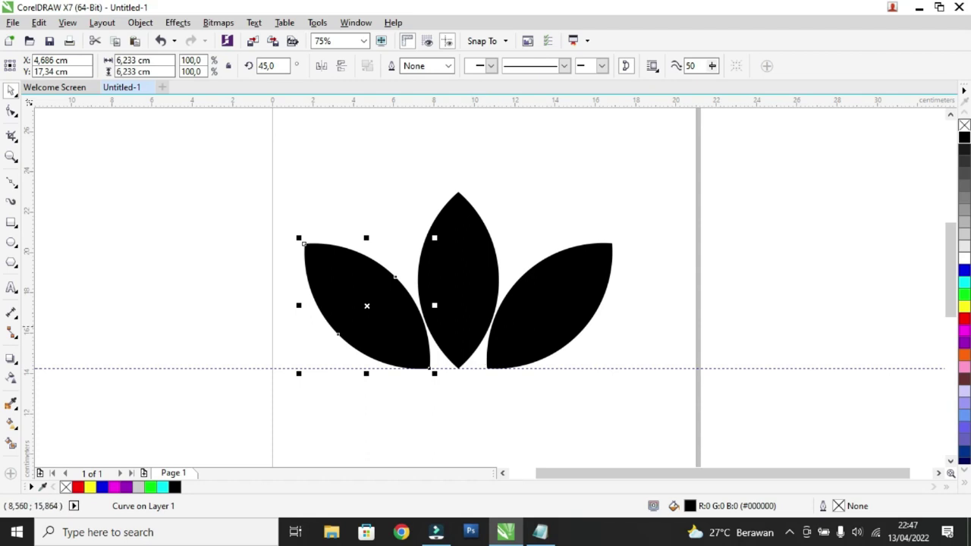
{"action": "left_click", "coordinate": [574, 414]}
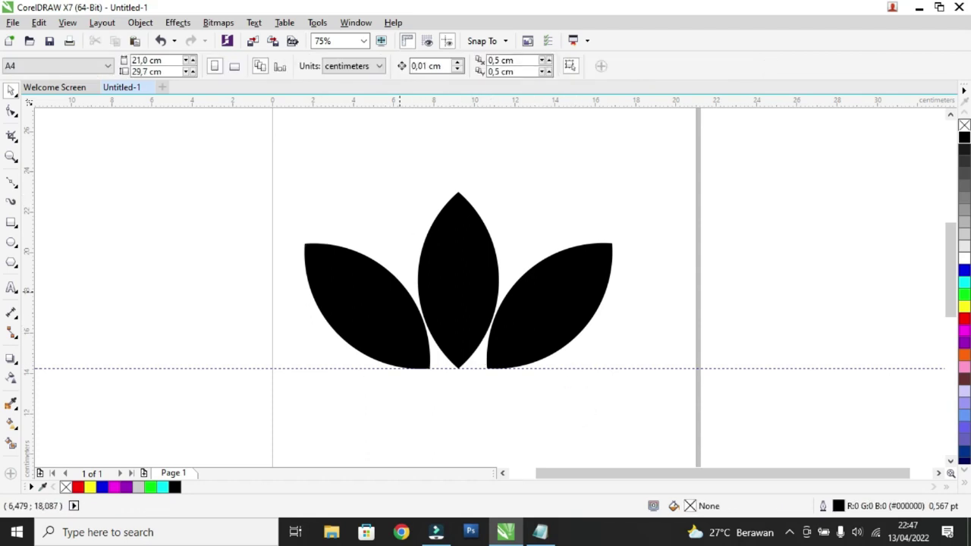
{"action": "left_click", "coordinate": [382, 313]}
{"action": "left_click", "coordinate": [440, 287]}
{"action": "left_click", "coordinate": [588, 303]}
{"action": "left_click_drag", "start_coordinate": [265, 174], "coordinate": [682, 417]}
{"action": "left_click", "coordinate": [255, 185]}
{"action": "left_click_drag", "start_coordinate": [217, 148], "coordinate": [719, 446]}
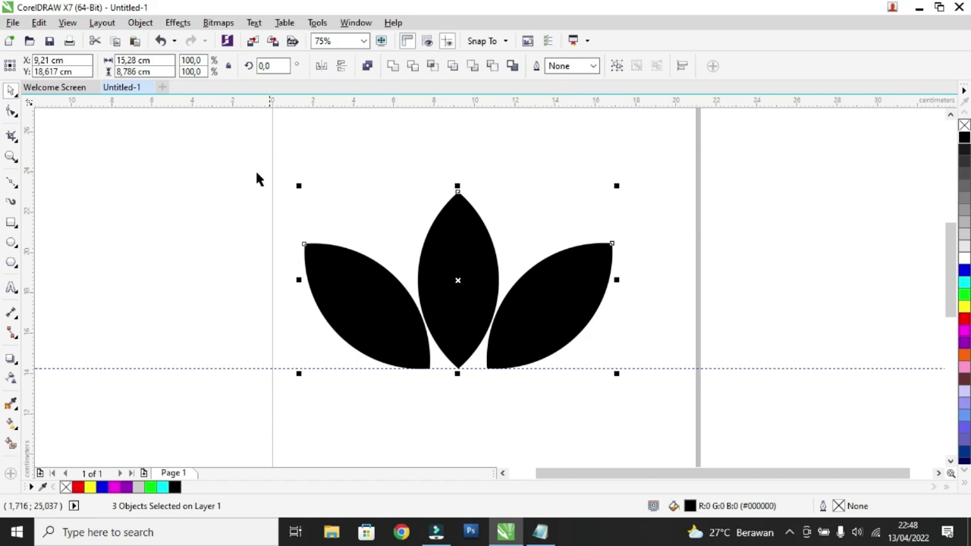
- Add the artistic text "ctrl + g" beside the page, to the left of the leaf shapes
{"action": "left_click", "coordinate": [12, 288]}
{"action": "left_click", "coordinate": [118, 190]}
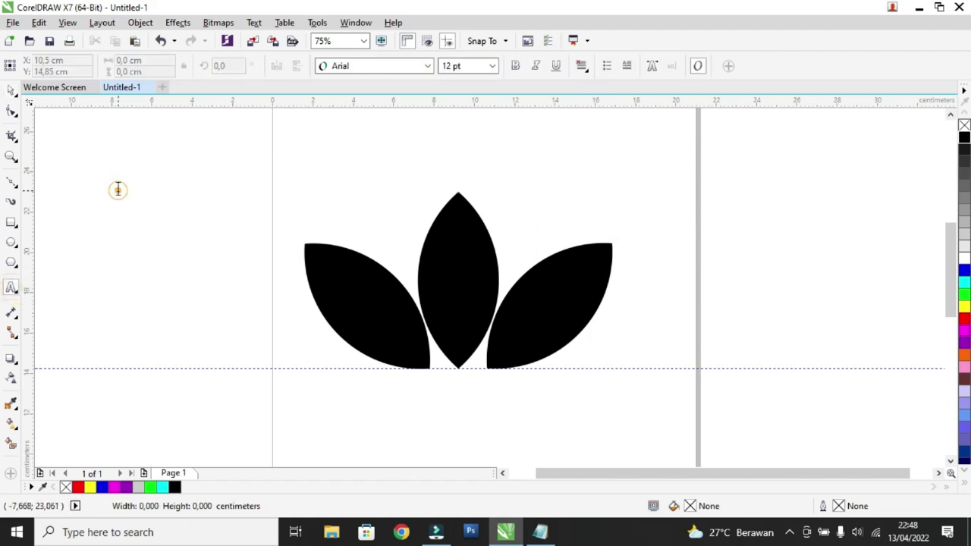
{"action": "type", "text": "CK"}
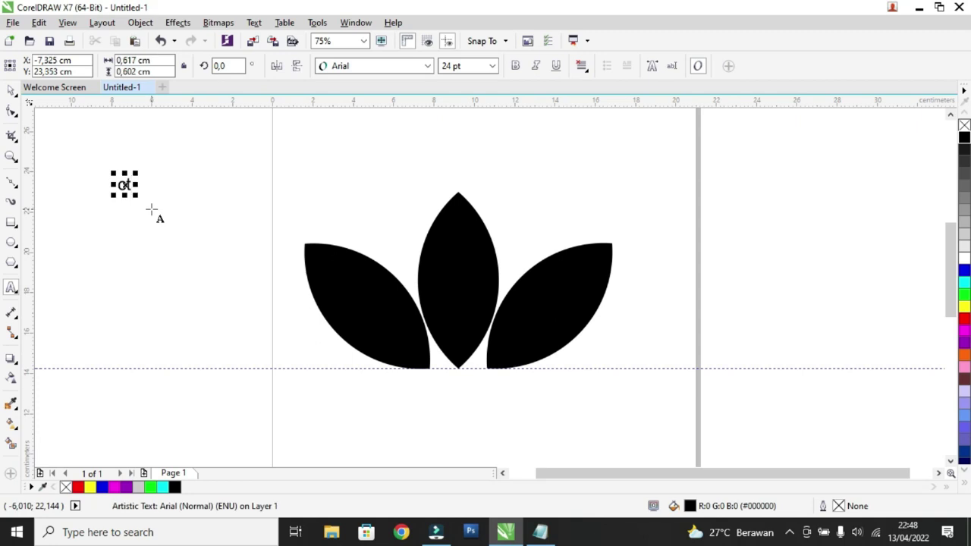
{"action": "type", "text": "rl + g"}
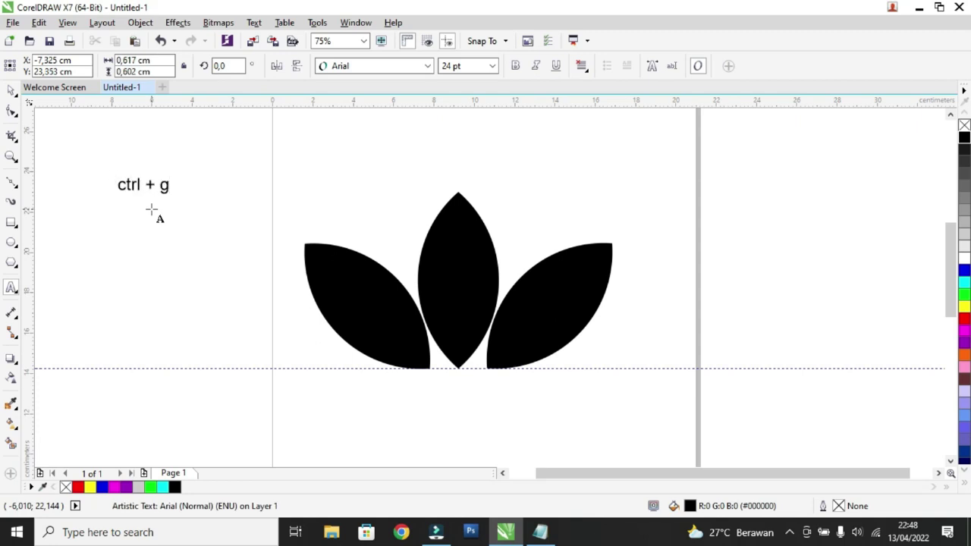
{"action": "left_click", "coordinate": [11, 89]}
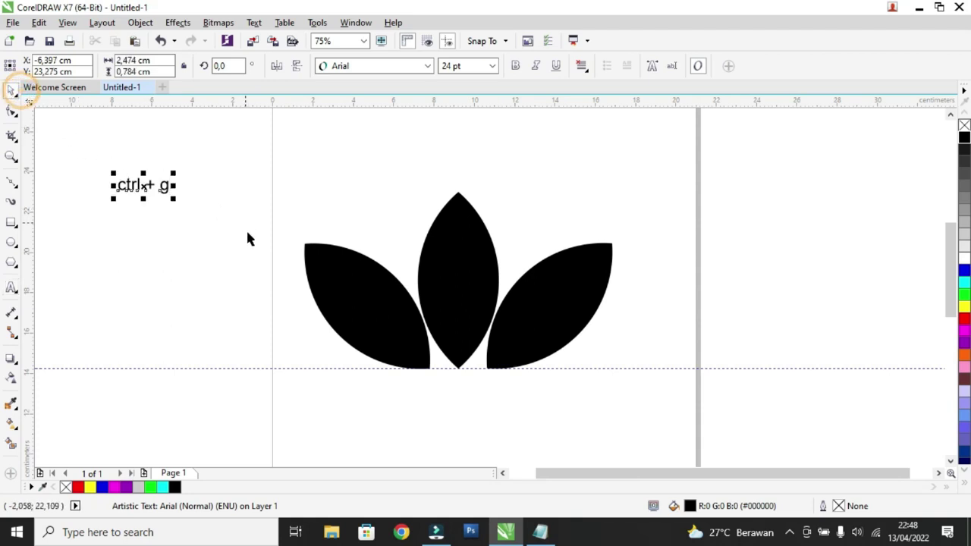
- Group the three black lens shapes and move the group up and slightly right, above the guideline
{"action": "left_click", "coordinate": [248, 238]}
{"action": "left_click_drag", "start_coordinate": [234, 118], "coordinate": [663, 373]}
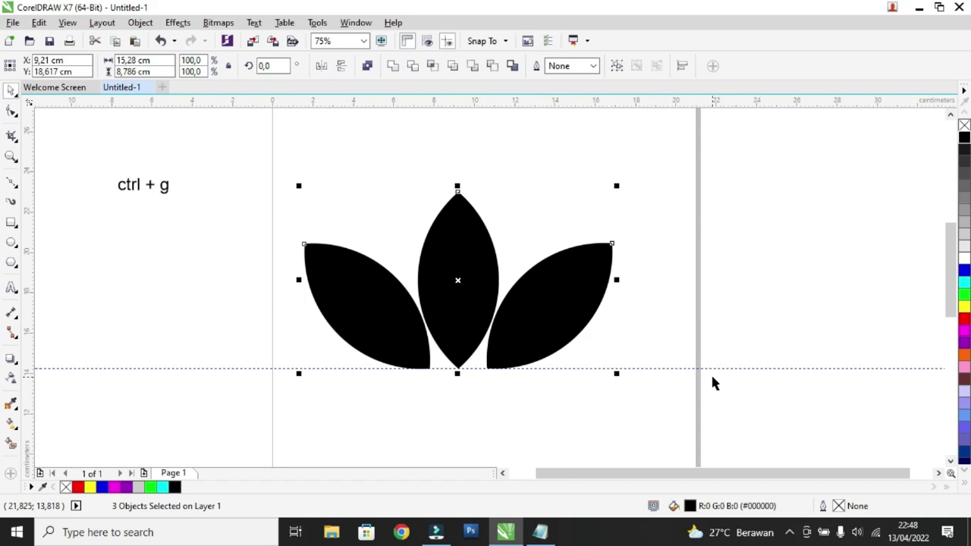
{"action": "key", "text": "ctrl+g"}
{"action": "left_click_drag", "start_coordinate": [571, 308], "coordinate": [559, 281]}
{"action": "left_click_drag", "start_coordinate": [643, 255], "coordinate": [581, 270]}
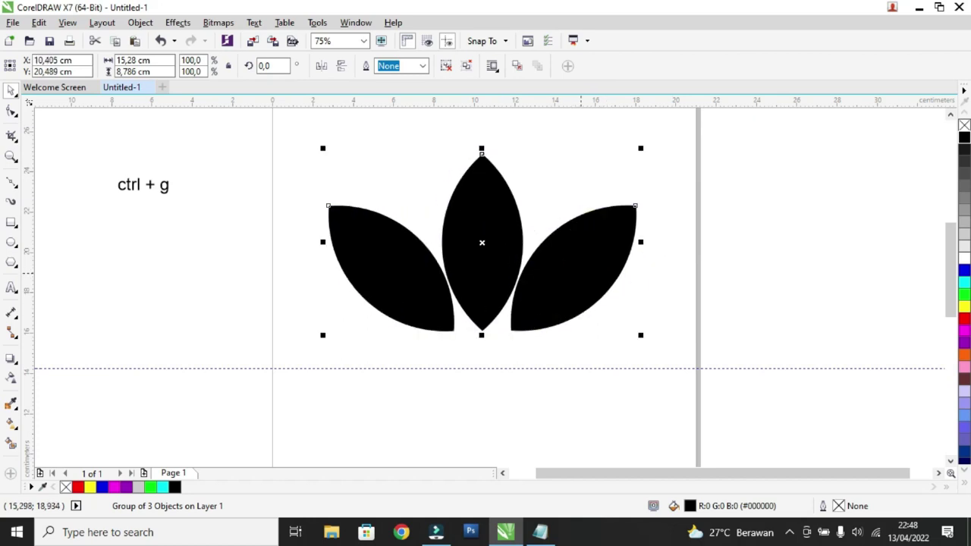
- Draw a thin horizontal rectangle about 18.4 by 0.5 cm across the lower half of the leaf group and fill it yellow
{"action": "left_click", "coordinate": [12, 224]}
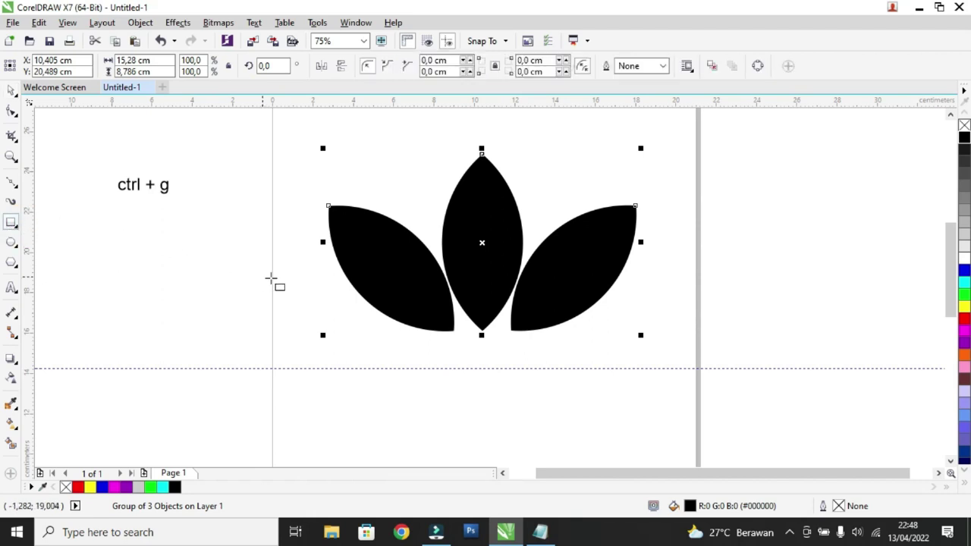
{"action": "left_click_drag", "start_coordinate": [304, 263], "coordinate": [676, 273]}
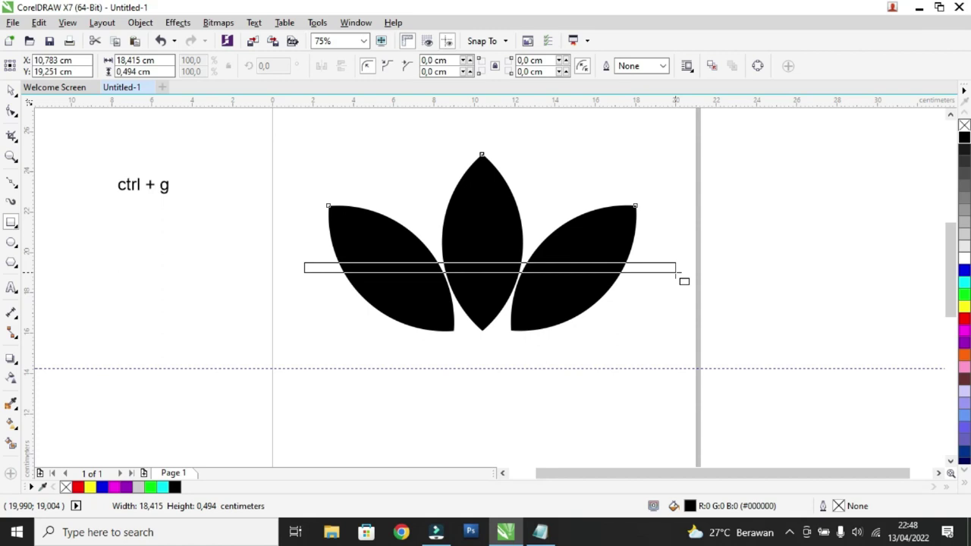
{"action": "left_click_drag", "start_coordinate": [676, 272], "coordinate": [677, 273]}
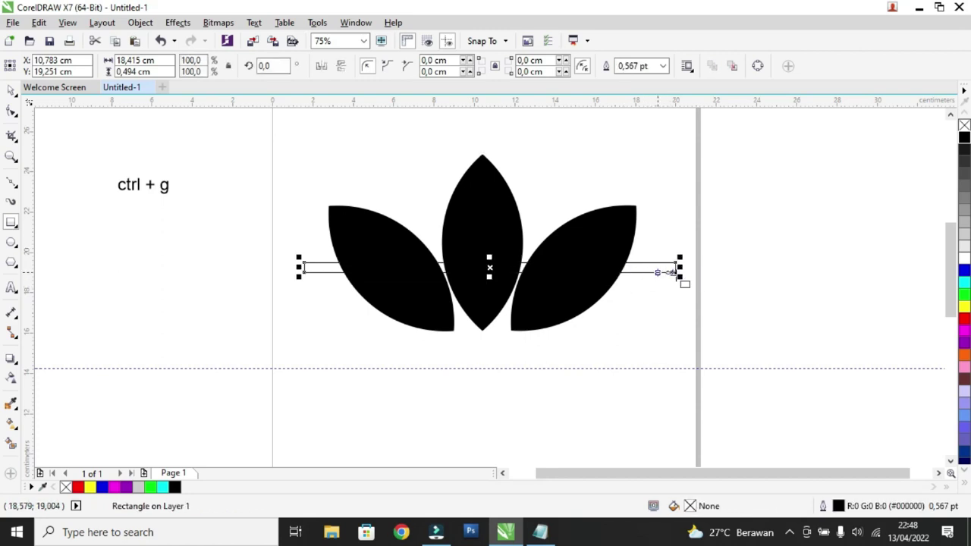
{"action": "left_click", "coordinate": [965, 306]}
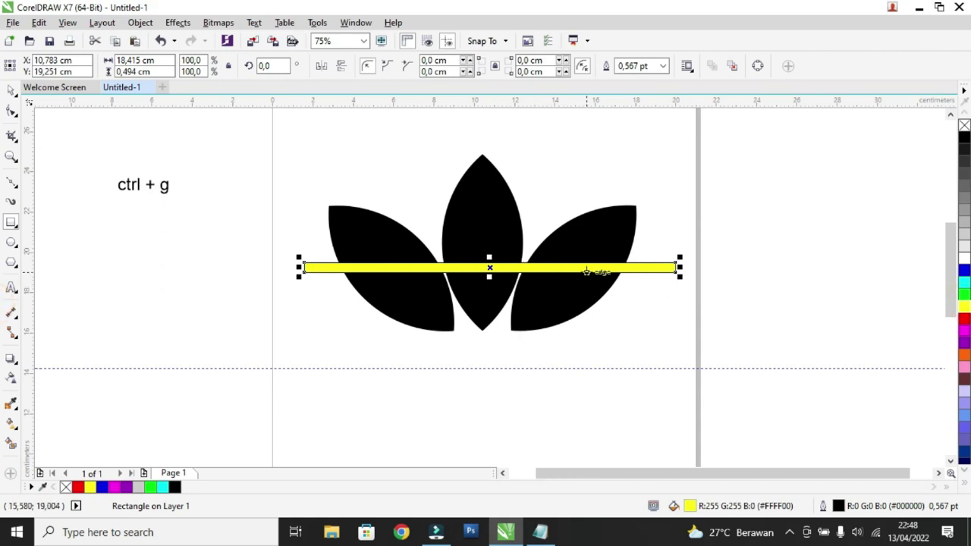
- Duplicate the yellow bar, place the copy just below the original, and repeat the duplication for a third evenly spaced bar
{"action": "key", "text": "ctrl+d"}
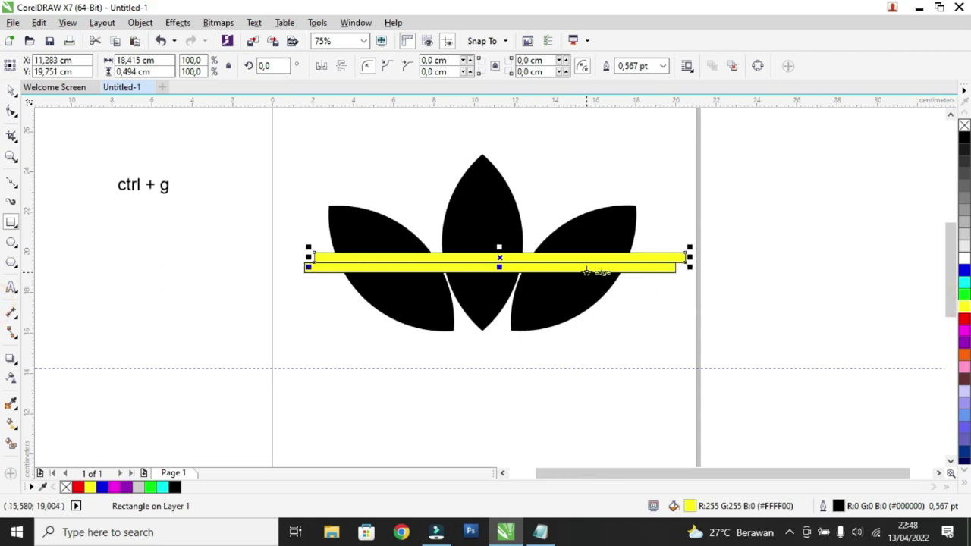
{"action": "left_click", "coordinate": [9, 89]}
{"action": "left_click_drag", "start_coordinate": [513, 257], "coordinate": [503, 282]}
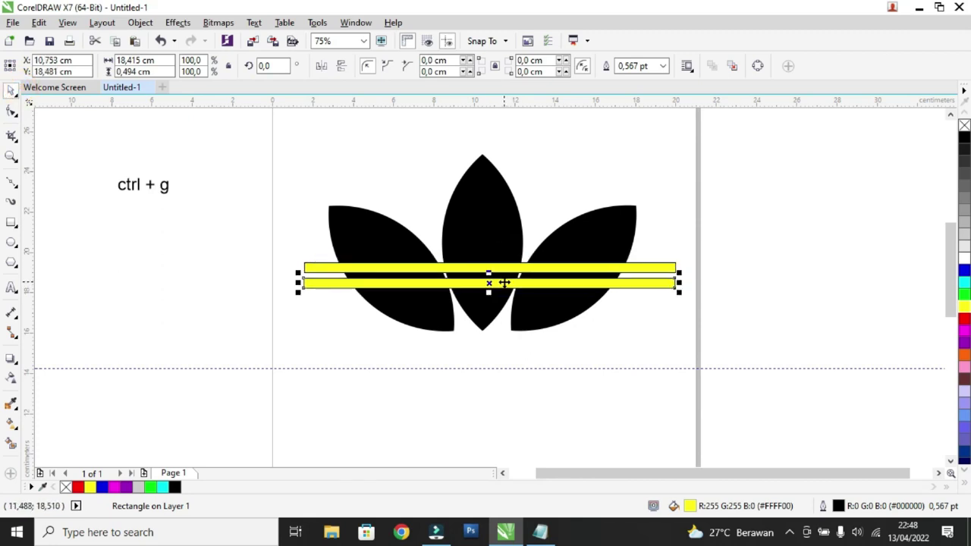
{"action": "key", "text": "ctrl+r"}
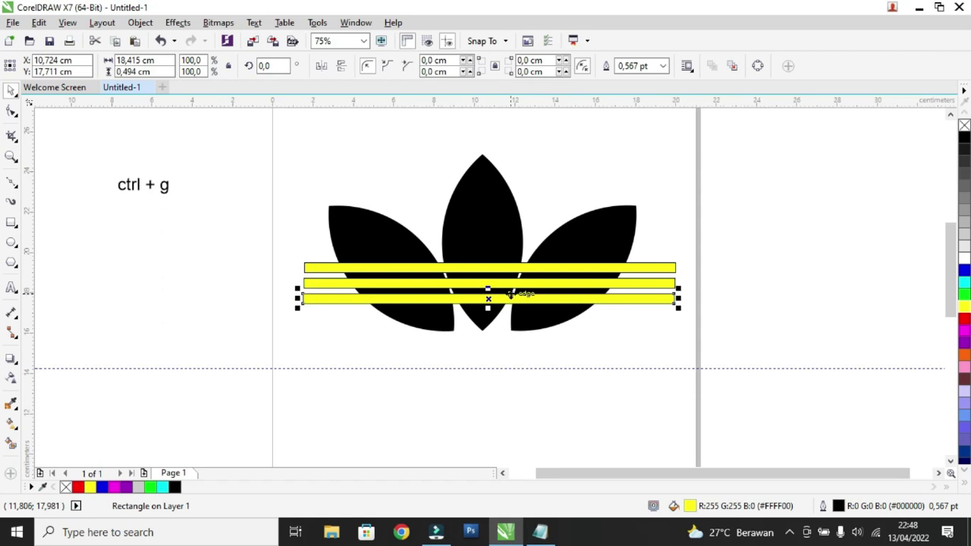
{"action": "left_click", "coordinate": [773, 296]}
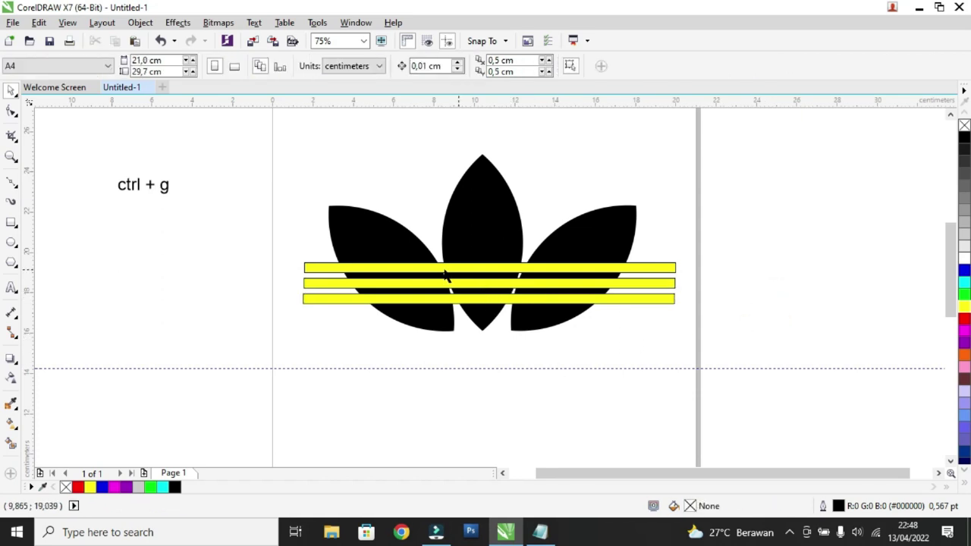
{"action": "left_click_drag", "start_coordinate": [280, 257], "coordinate": [724, 312]}
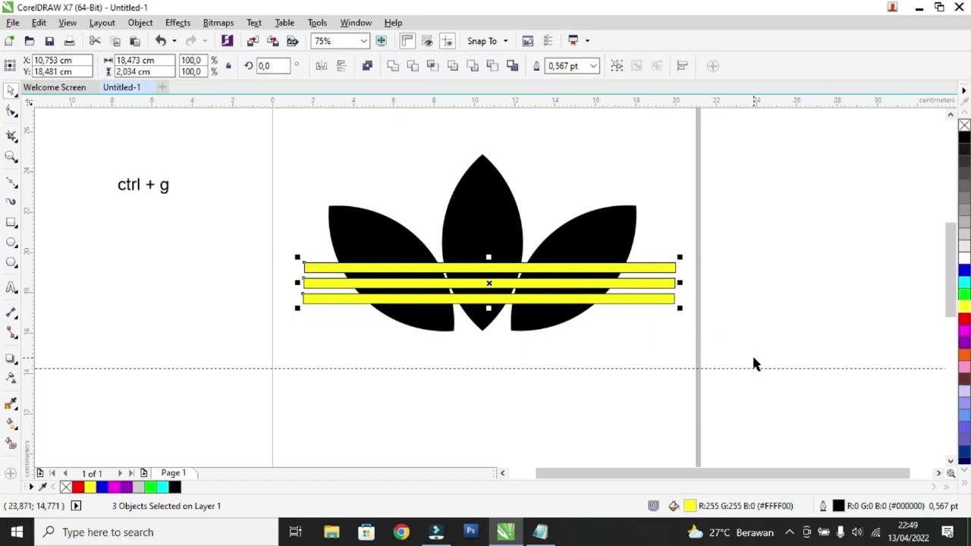
{"action": "left_click", "coordinate": [772, 350]}
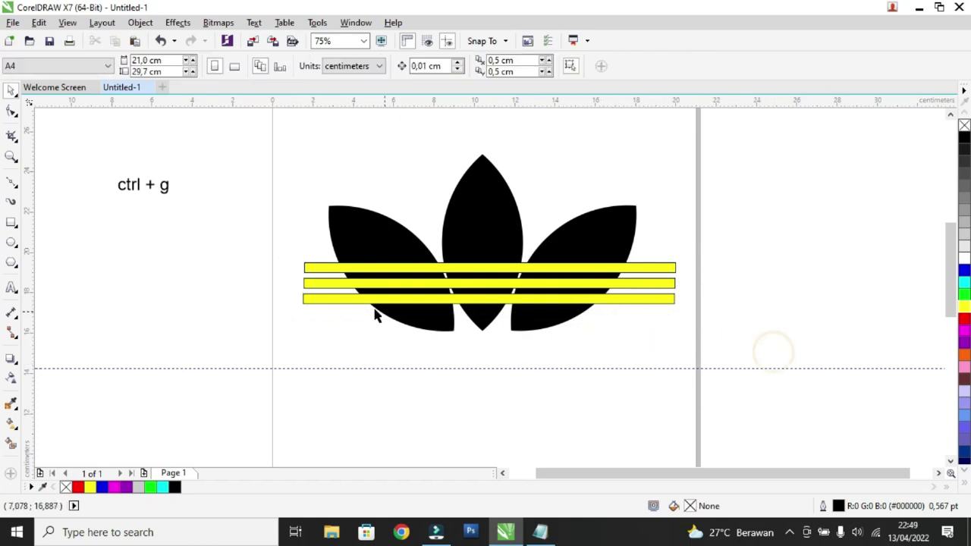
{"action": "left_click_drag", "start_coordinate": [278, 250], "coordinate": [715, 324]}
{"action": "left_click", "coordinate": [706, 273]}
{"action": "left_click_drag", "start_coordinate": [251, 147], "coordinate": [756, 372]}
{"action": "left_click", "coordinate": [709, 291]}
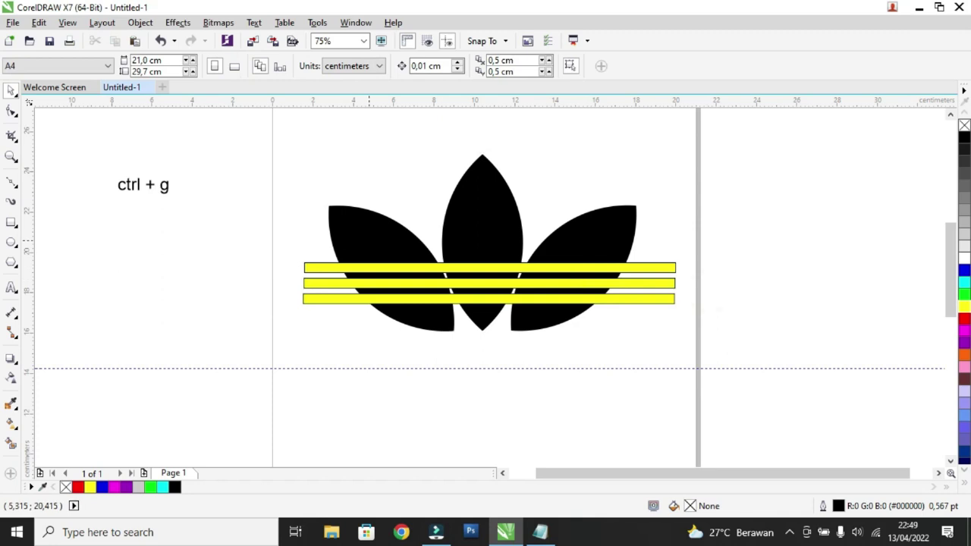
- Group the three yellow bars across the leaf shapes
{"action": "left_click_drag", "start_coordinate": [288, 252], "coordinate": [711, 328]}
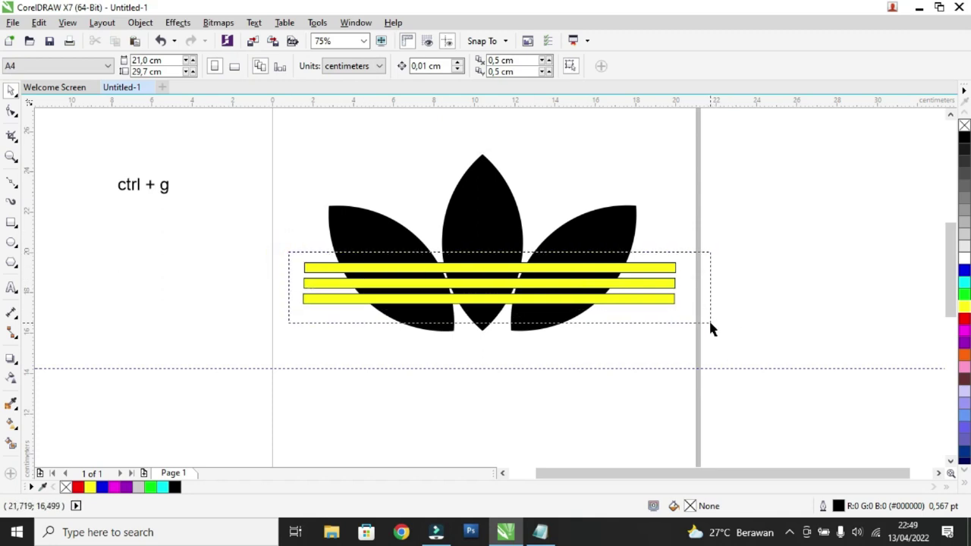
{"action": "key", "text": "ctrl+g"}
{"action": "left_click", "coordinate": [754, 325]}
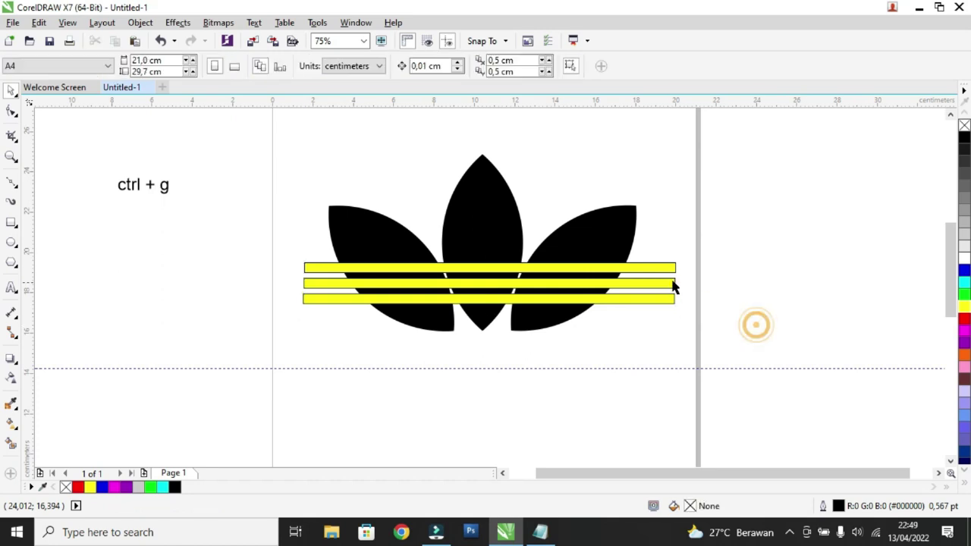
- Try the grouped yellow bars below the leaf shapes, then reposition them across the lower half of the leaf group
{"action": "left_click_drag", "start_coordinate": [665, 274], "coordinate": [661, 369]}
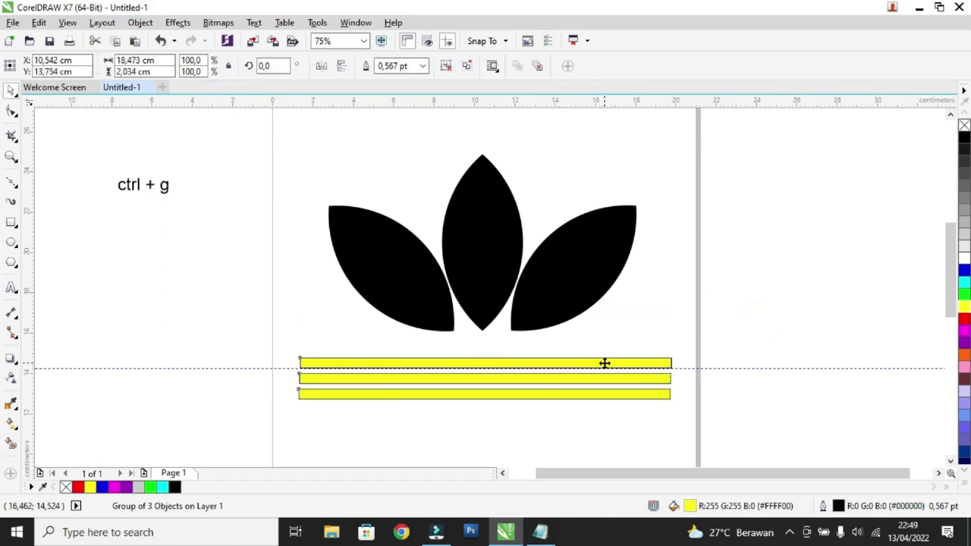
{"action": "left_click_drag", "start_coordinate": [604, 362], "coordinate": [604, 377]}
{"action": "left_click_drag", "start_coordinate": [569, 289], "coordinate": [581, 263]}
{"action": "left_click_drag", "start_coordinate": [605, 381], "coordinate": [615, 248]}
{"action": "left_click", "coordinate": [733, 326]}
- Trim the black leaf group with the grouped yellow bars and move the bars off it to just above the guideline
{"action": "left_click_drag", "start_coordinate": [796, 401], "coordinate": [268, 164]}
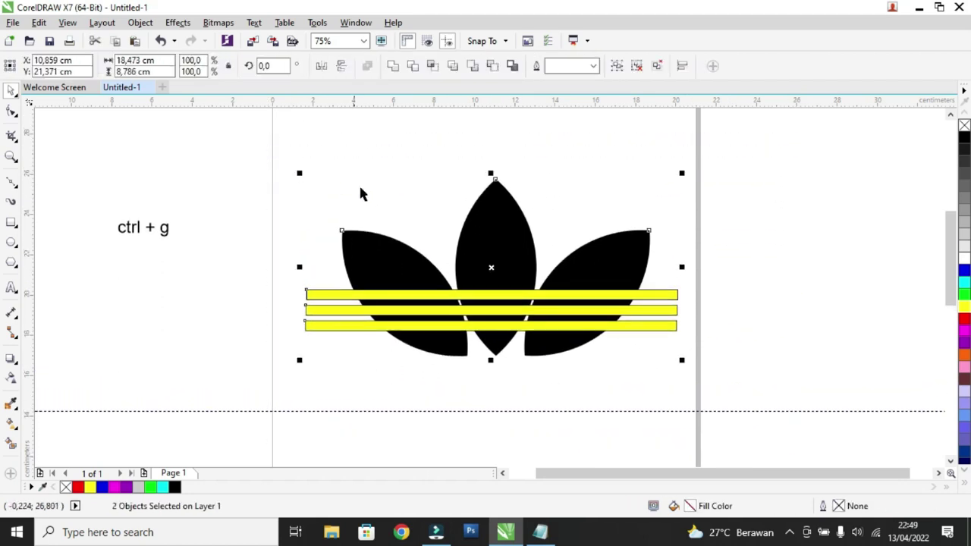
{"action": "left_click", "coordinate": [412, 68]}
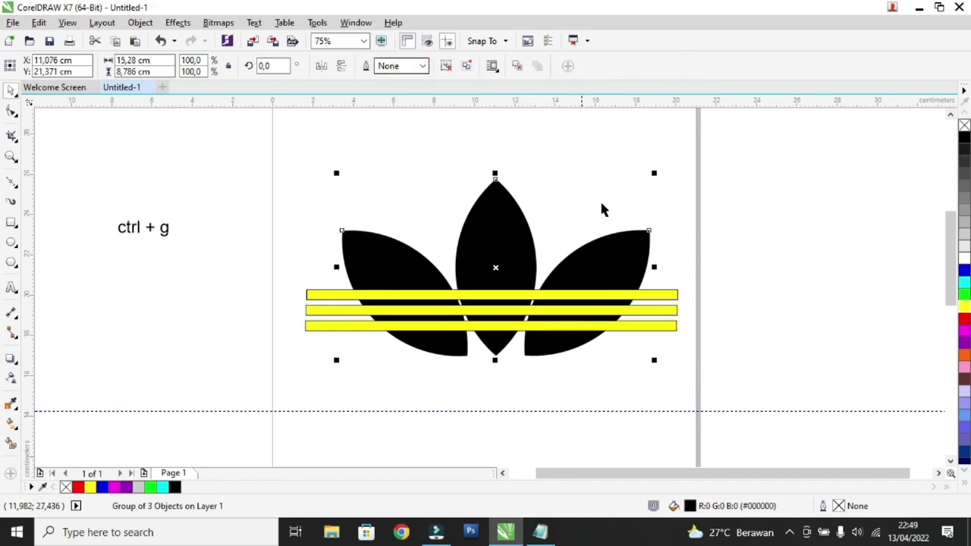
{"action": "left_click", "coordinate": [746, 280]}
{"action": "left_click_drag", "start_coordinate": [631, 298], "coordinate": [710, 374]}
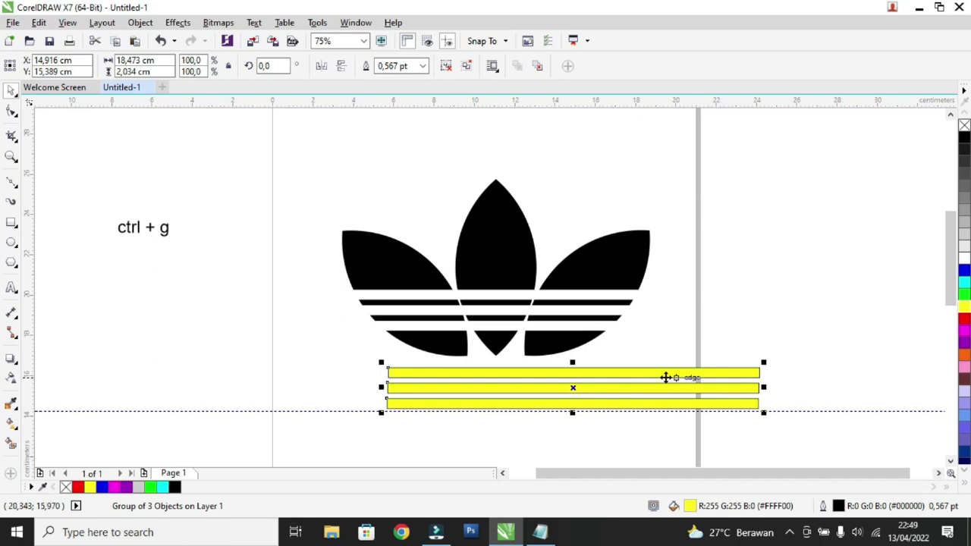
- Move the striped leaf logo up and slightly left on the page, and delete the yellow bars group
{"action": "left_click_drag", "start_coordinate": [588, 273], "coordinate": [551, 235]}
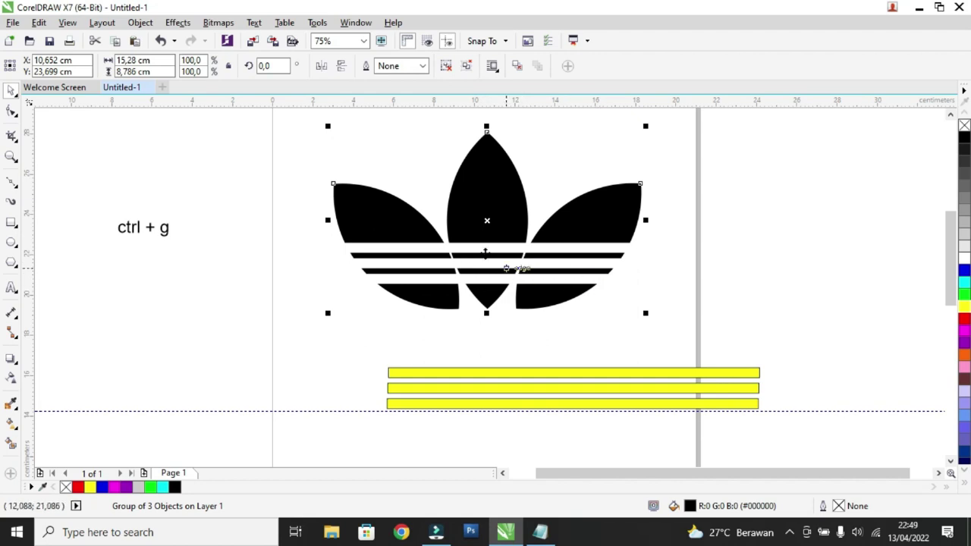
{"action": "left_click", "coordinate": [595, 374]}
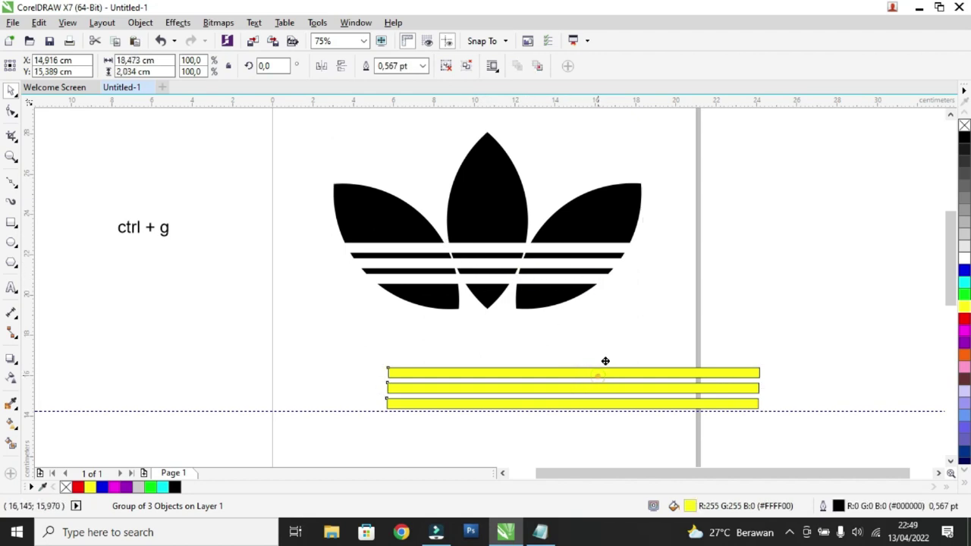
{"action": "left_click_drag", "start_coordinate": [599, 373], "coordinate": [618, 362]}
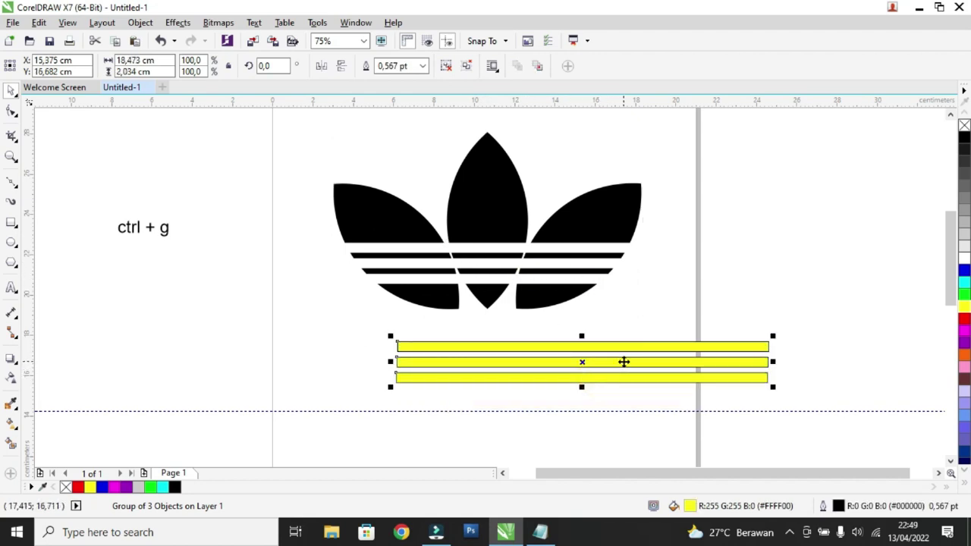
{"action": "key", "text": "Delete"}
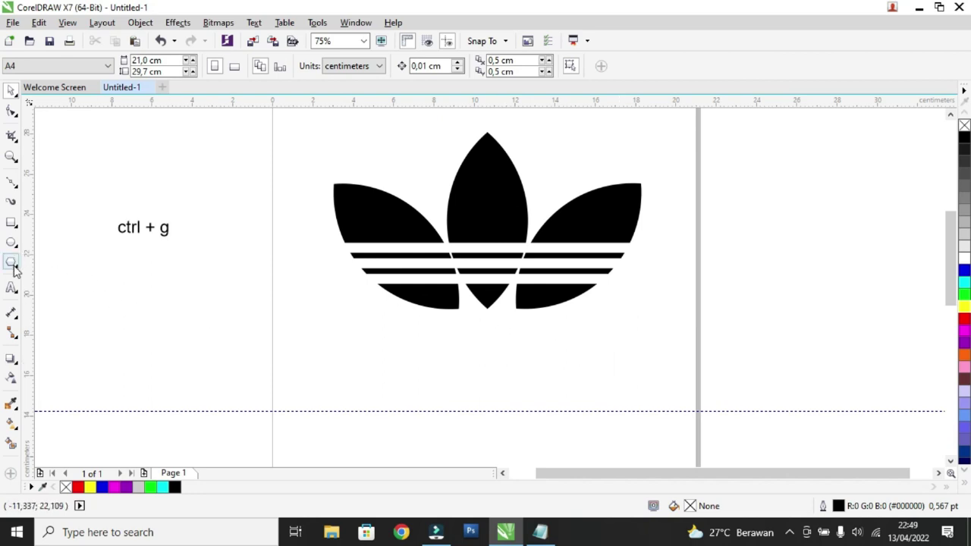
- Add the artistic text "adidas" in 24 pt Arial below the leaf logo
{"action": "left_click", "coordinate": [11, 288]}
{"action": "left_click", "coordinate": [332, 343]}
{"action": "type", "text": "ad"}
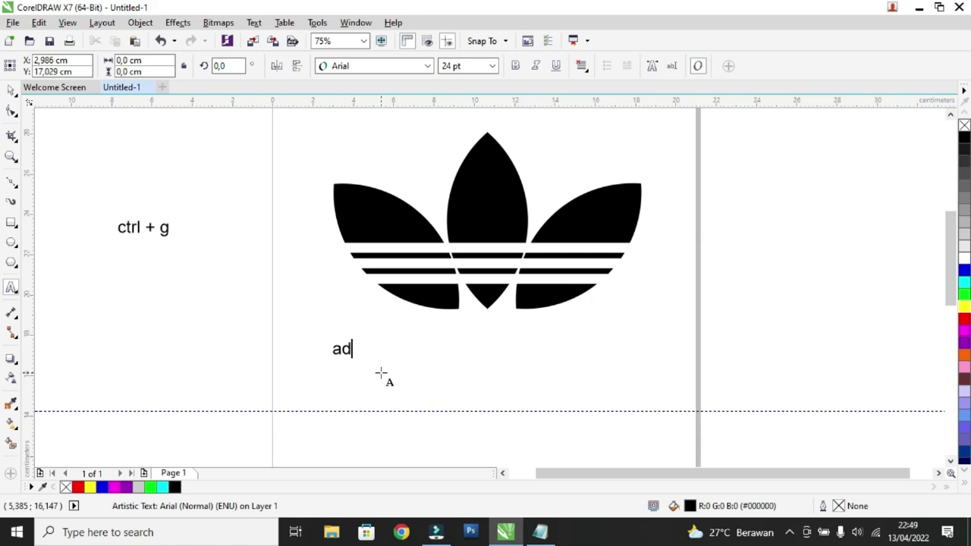
{"action": "type", "text": "idas"}
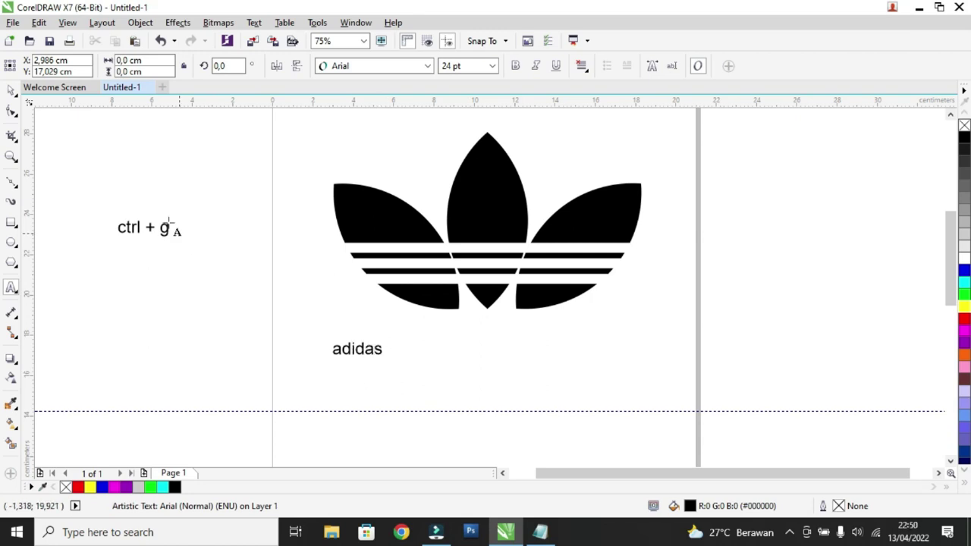
{"action": "left_click", "coordinate": [11, 90]}
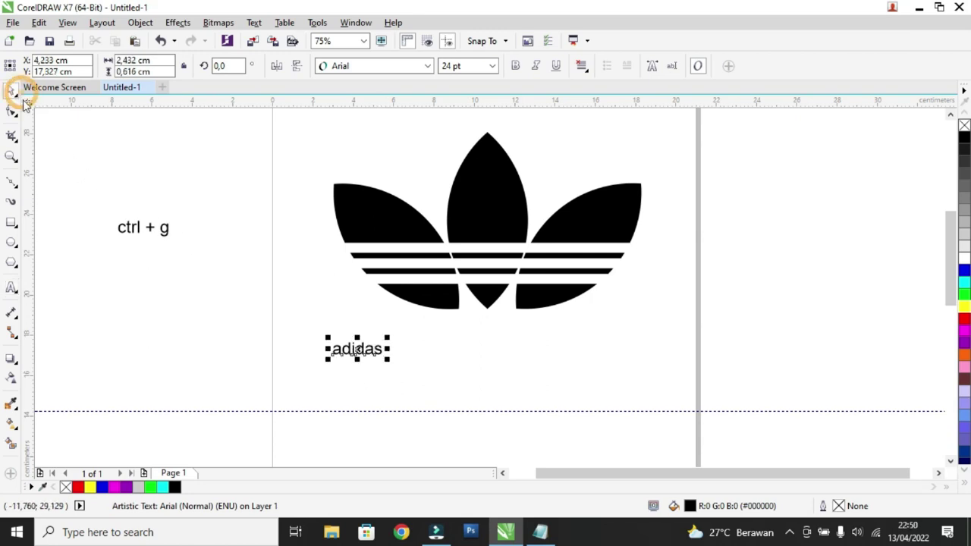
- Enlarge the "adidas" text to about 74.5 pt and centre it directly beneath the leaf logo
{"action": "left_click_drag", "start_coordinate": [389, 362], "coordinate": [490, 410]}
{"action": "left_click_drag", "start_coordinate": [471, 360], "coordinate": [553, 339]}
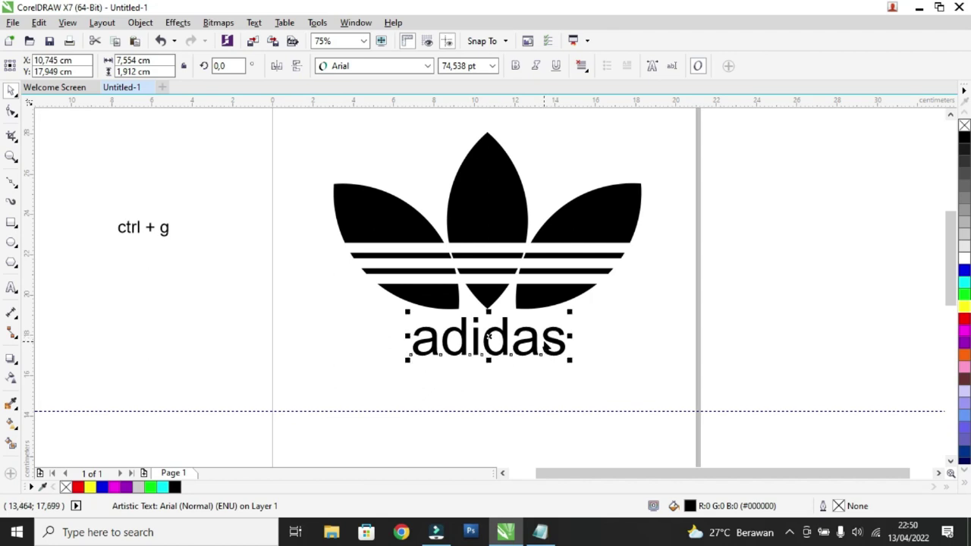
{"action": "key", "text": "F10"}
{"action": "left_click", "coordinate": [635, 353]}
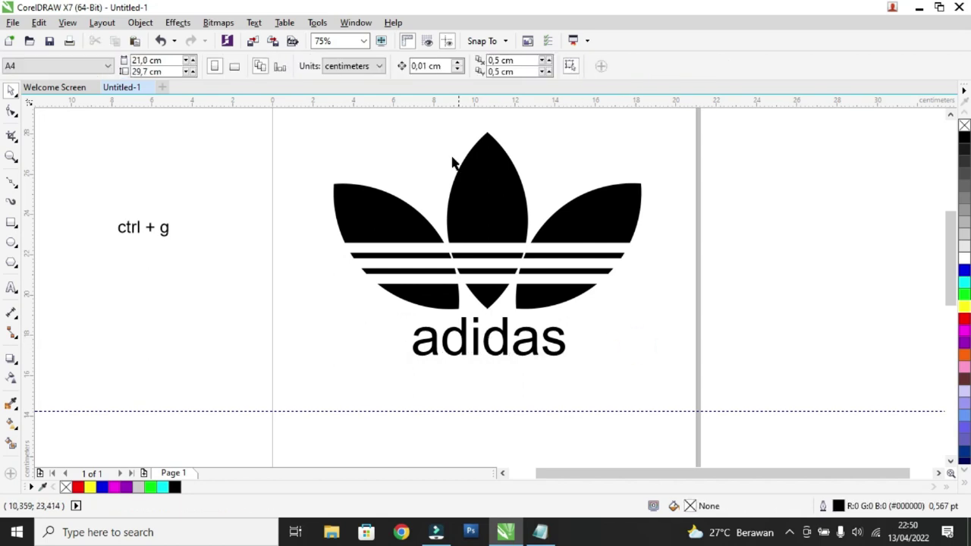
- Delete the "ctrl + g" note outside the page
{"action": "scroll", "coordinate": [527, 247], "scroll_direction": "down", "scroll_amount": 1}
{"action": "scroll", "coordinate": [529, 235], "scroll_direction": "up", "scroll_amount": 1}
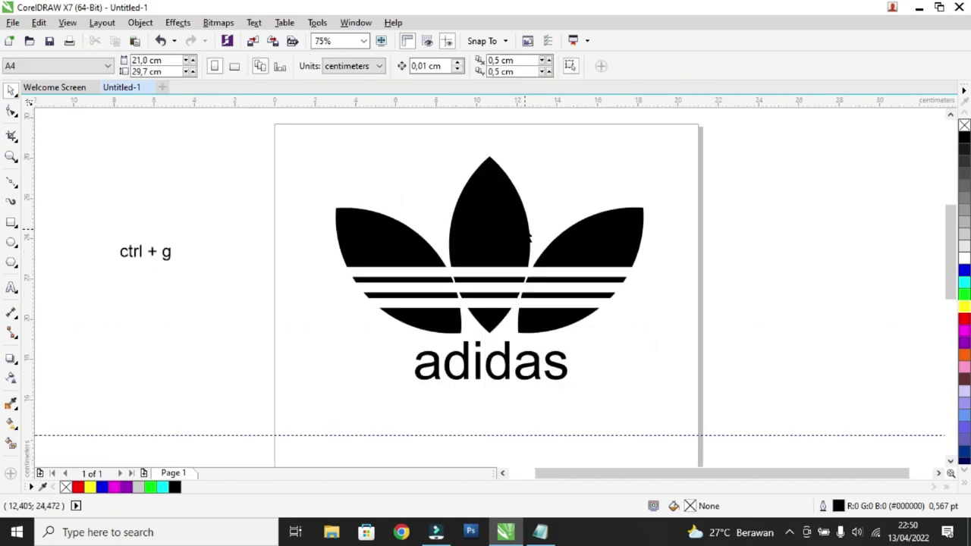
{"action": "left_click", "coordinate": [170, 254]}
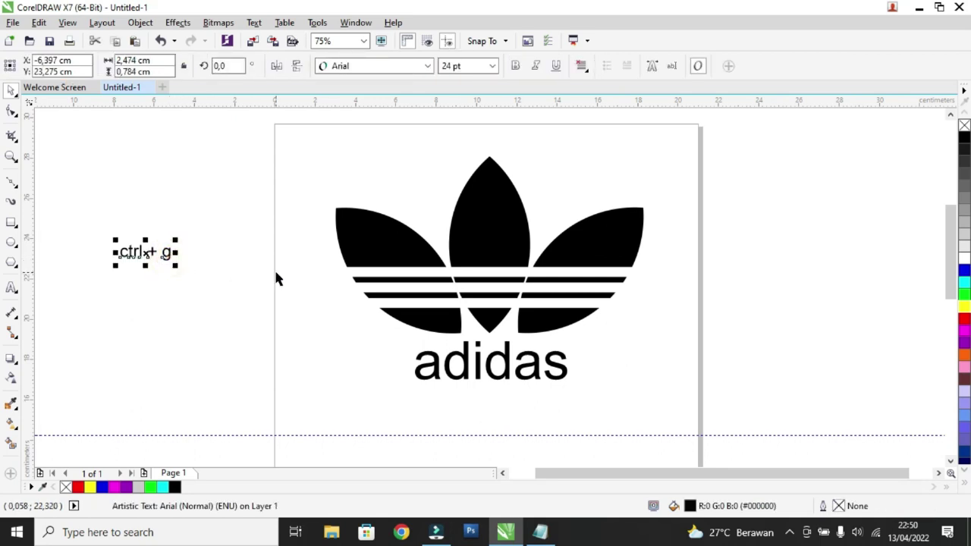
{"action": "key", "text": "Delete"}
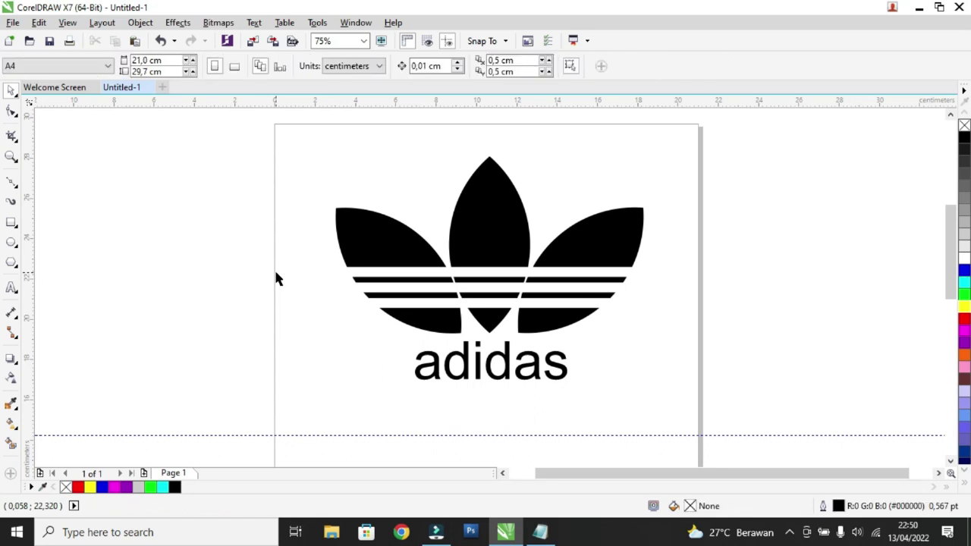
{"action": "scroll", "coordinate": [319, 285], "scroll_direction": "down", "scroll_amount": 1}
{"action": "scroll", "coordinate": [355, 283], "scroll_direction": "up", "scroll_amount": 1}
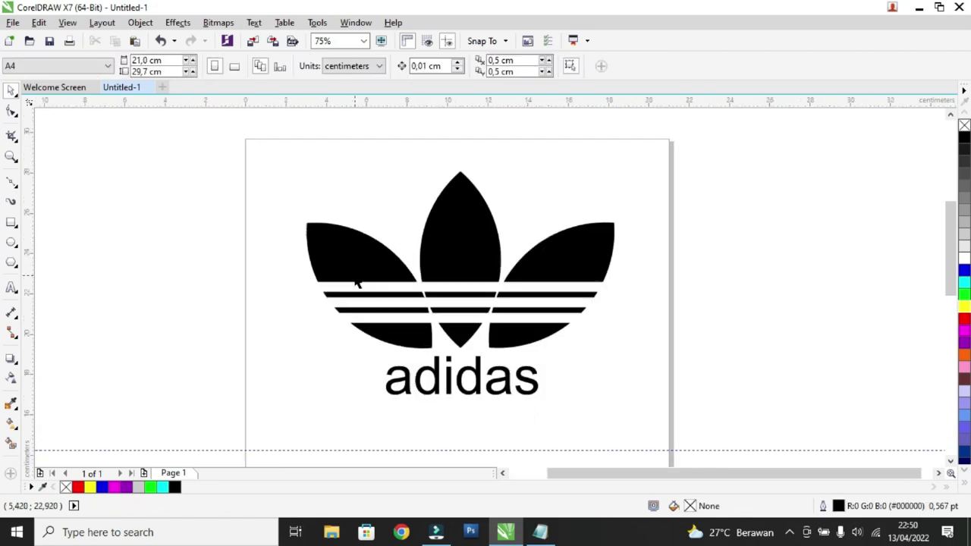